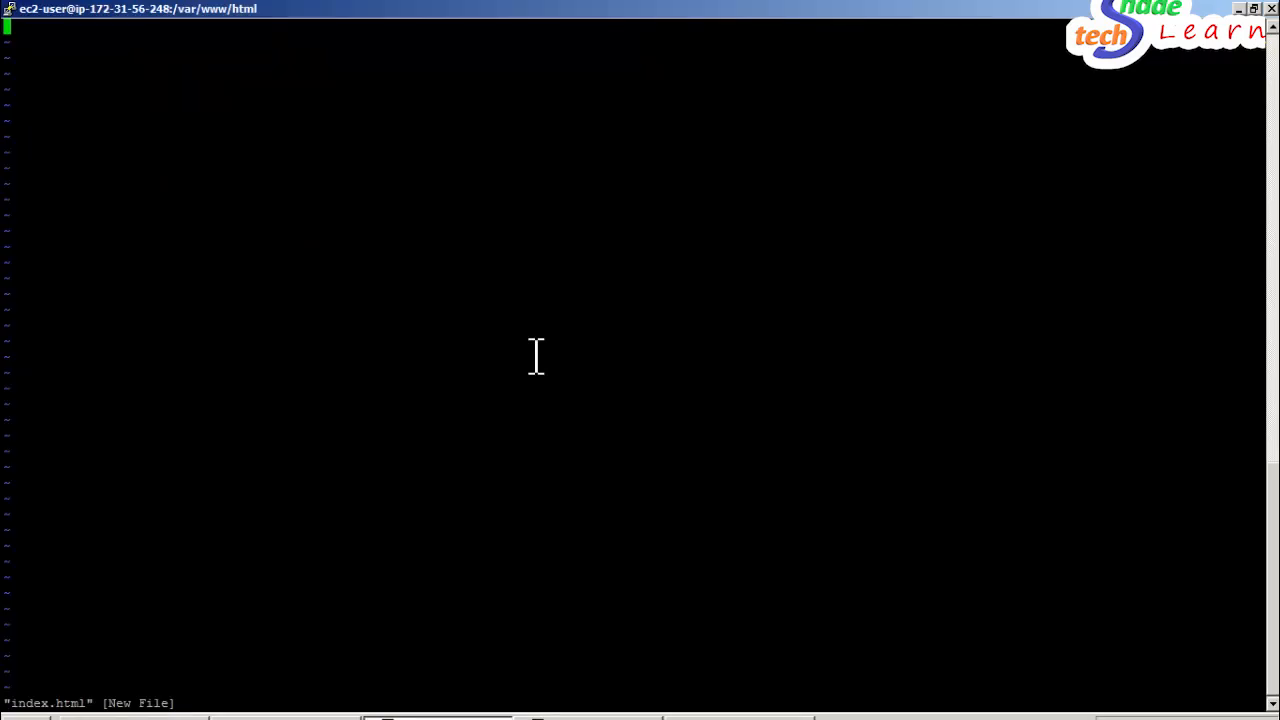
# - Write an h2 heading reading "Hello,This is Server 2" in the new index.html, with the tags on separate lines
pyautogui.write('i<h2>')
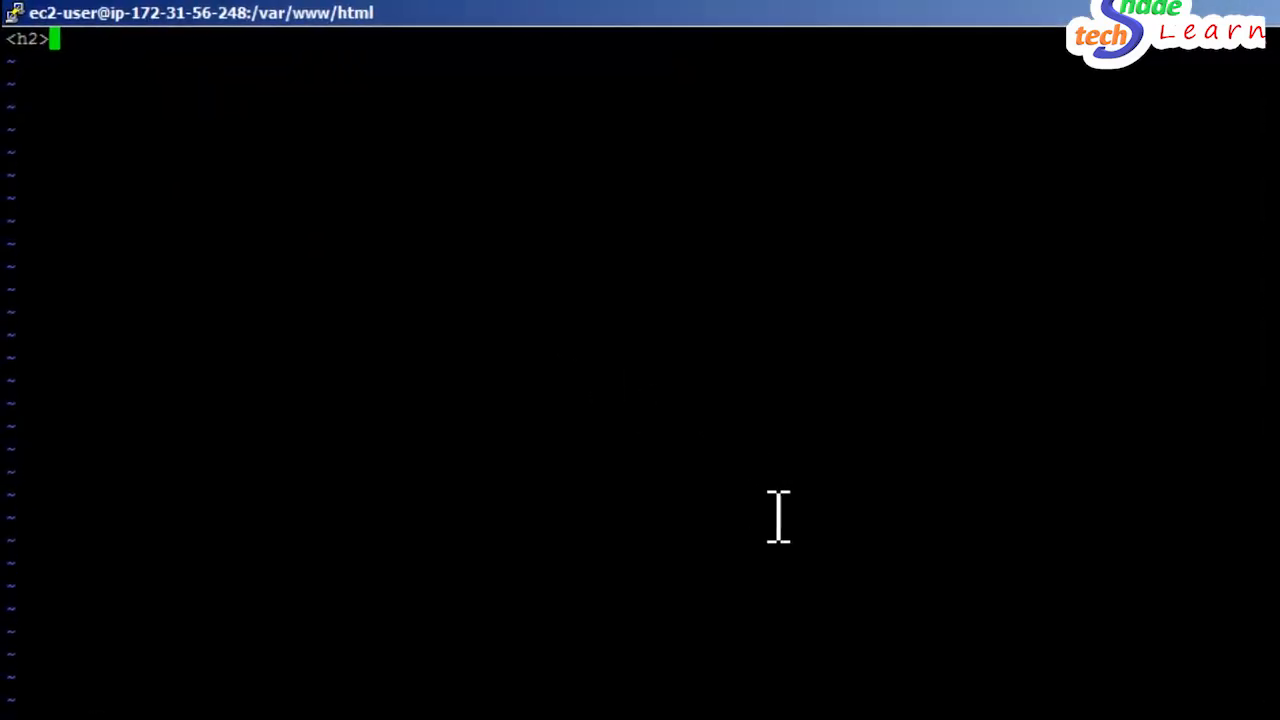
pyautogui.press('Return')
pyautogui.write('Hello,')
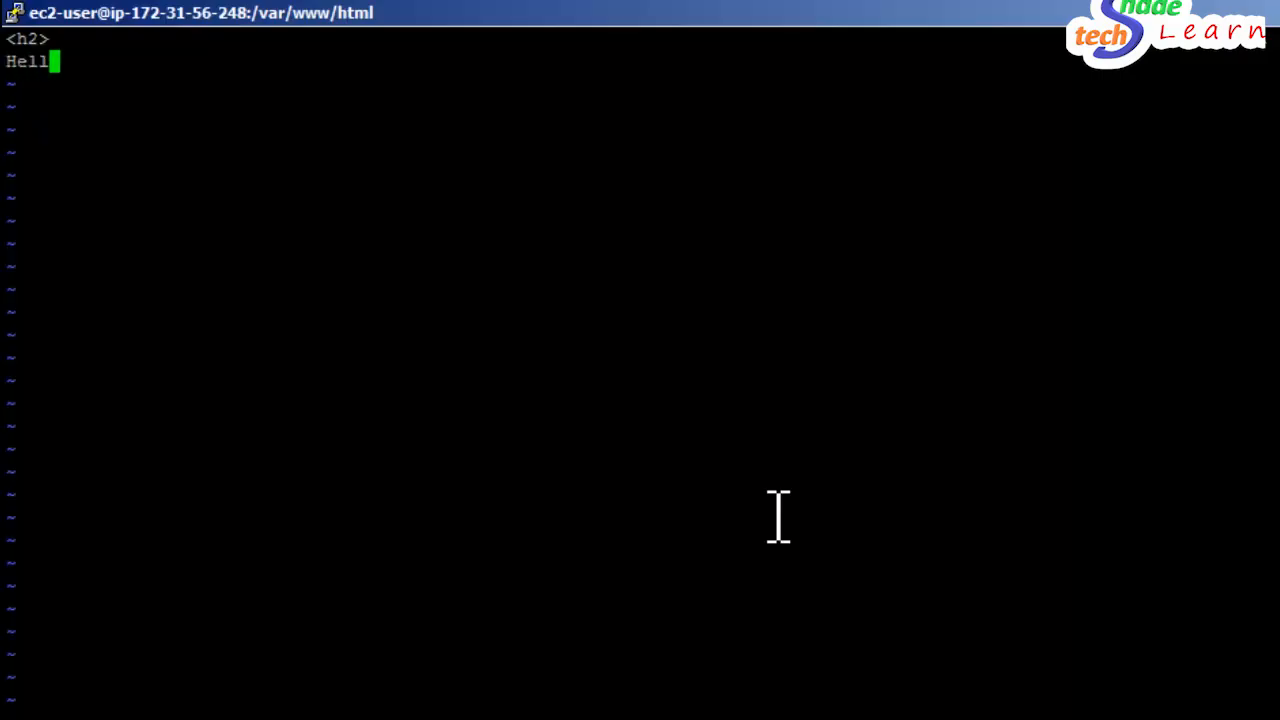
pyautogui.press('BackSpace')
pyautogui.write(', We')
pyautogui.press('BackSpace')
pyautogui.press('BackSpace')
pyautogui.press('BackSpace')
pyautogui.write('This is ')
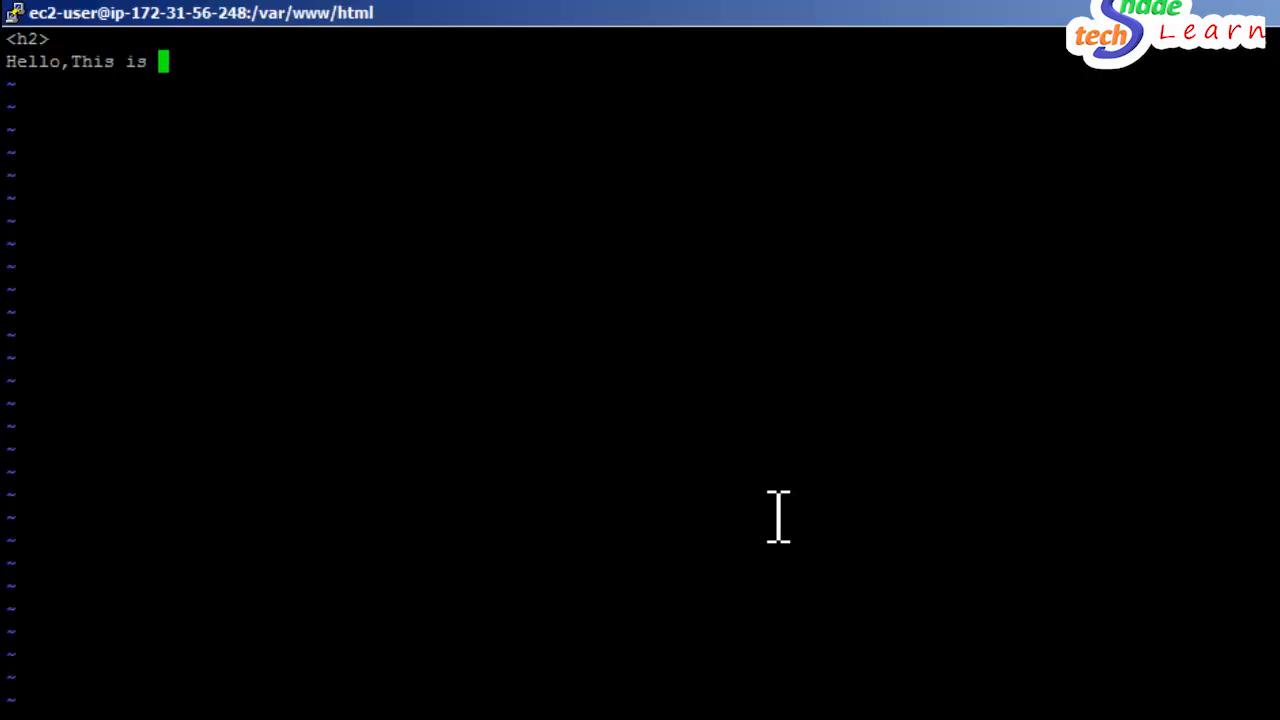
pyautogui.write('Server ')
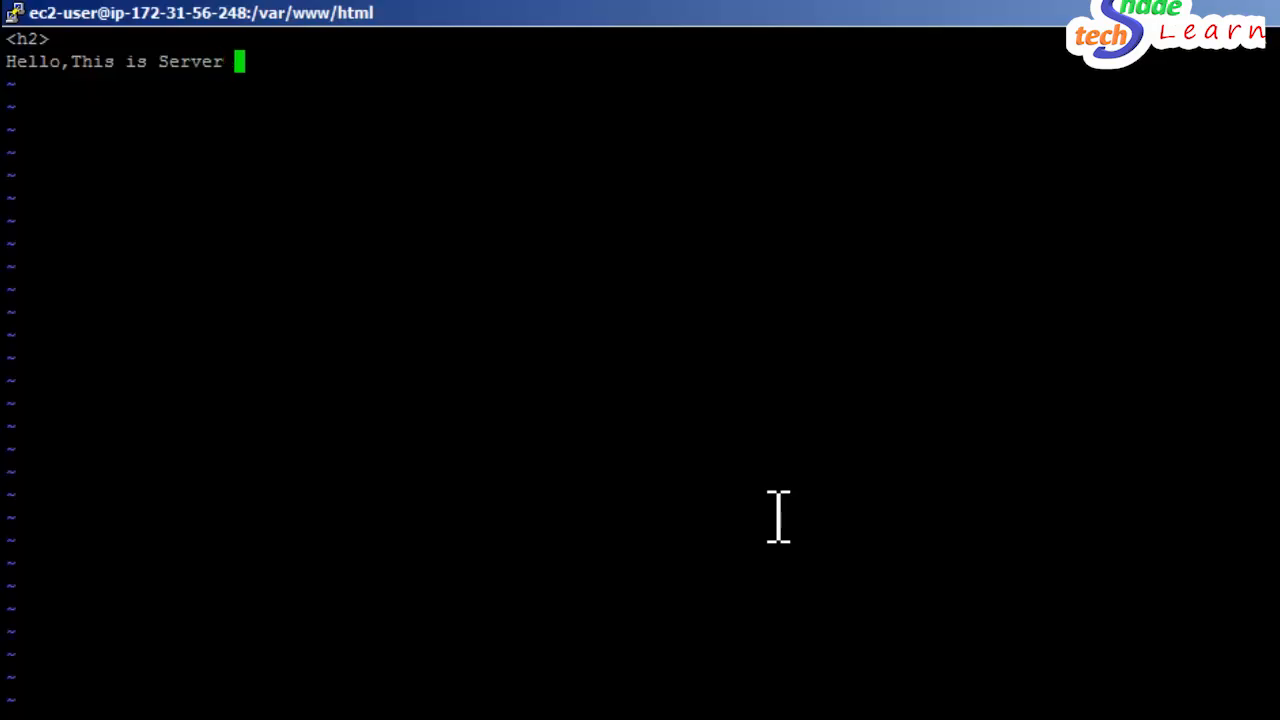
pyautogui.write('2')
pyautogui.press('Return')
pyautogui.write('</h2>')
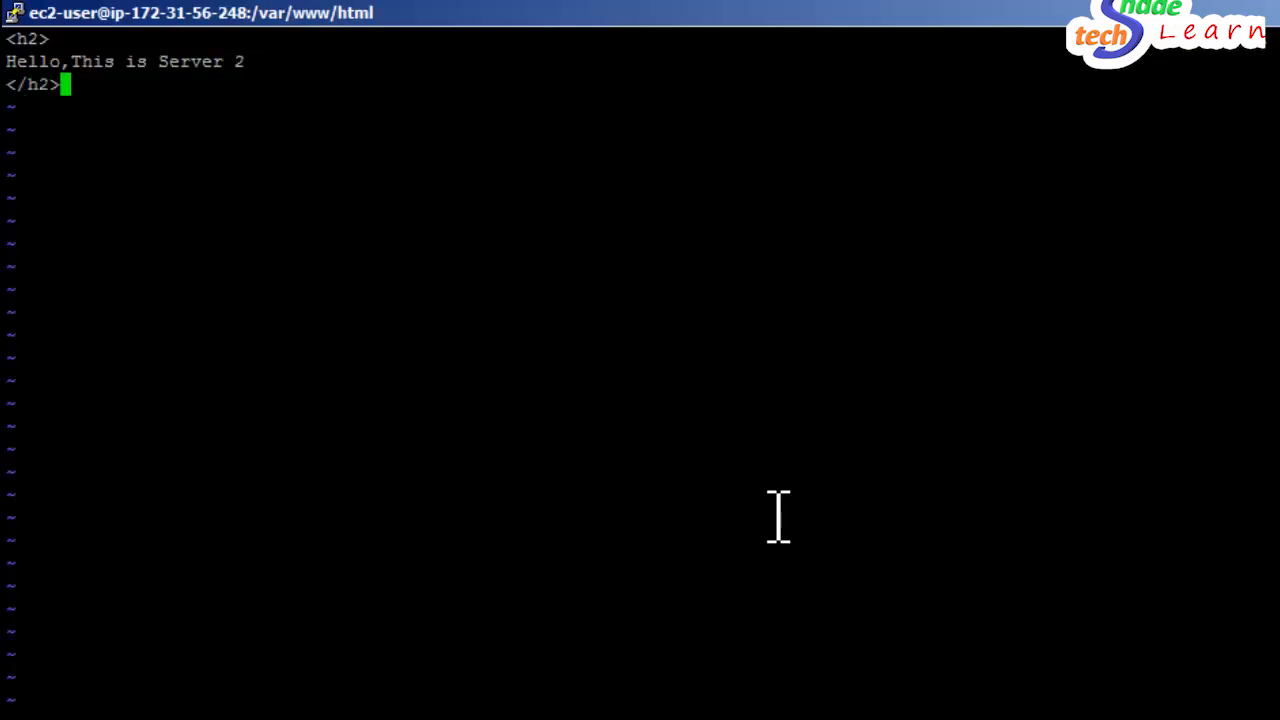
# - Save index.html and exit the editor, and reload both servers' test pages in Chrome
pyautogui.press('Escape')
pyautogui.write(':wq')
pyautogui.press('Return')
pyautogui.hotkey('alt', 'Tab')
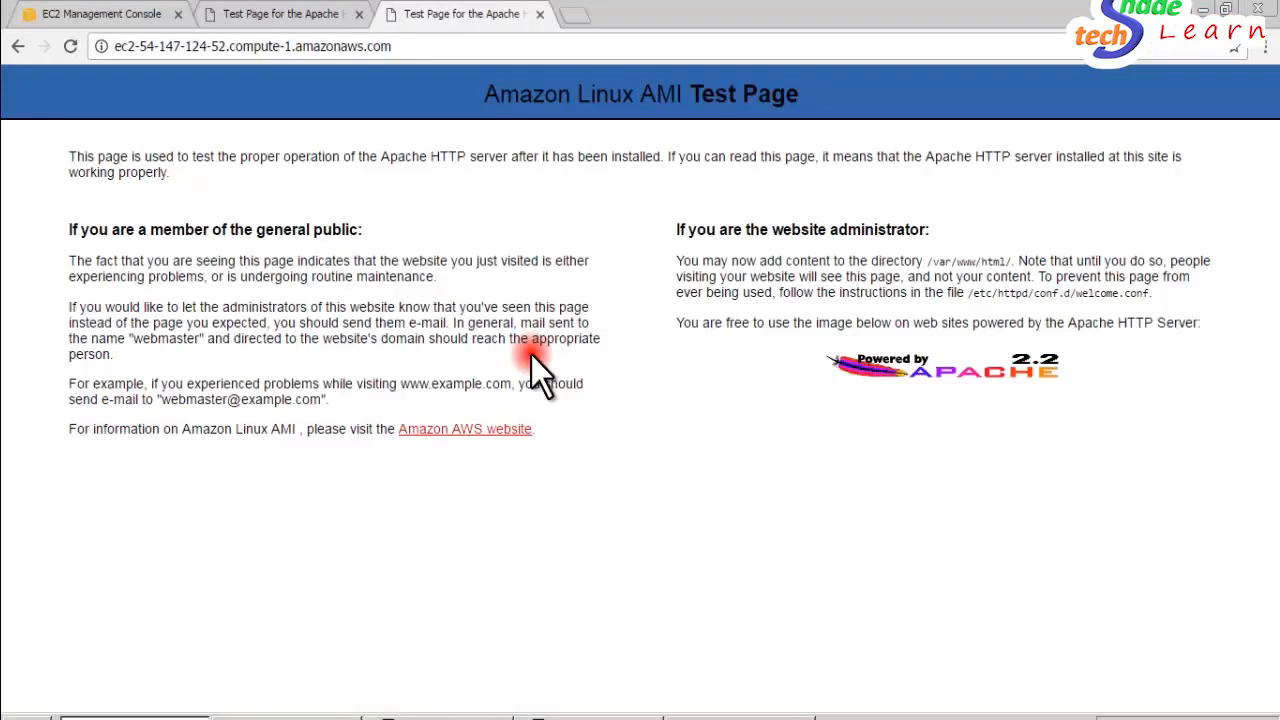
pyautogui.click(70, 46)
pyautogui.click(262, 16)
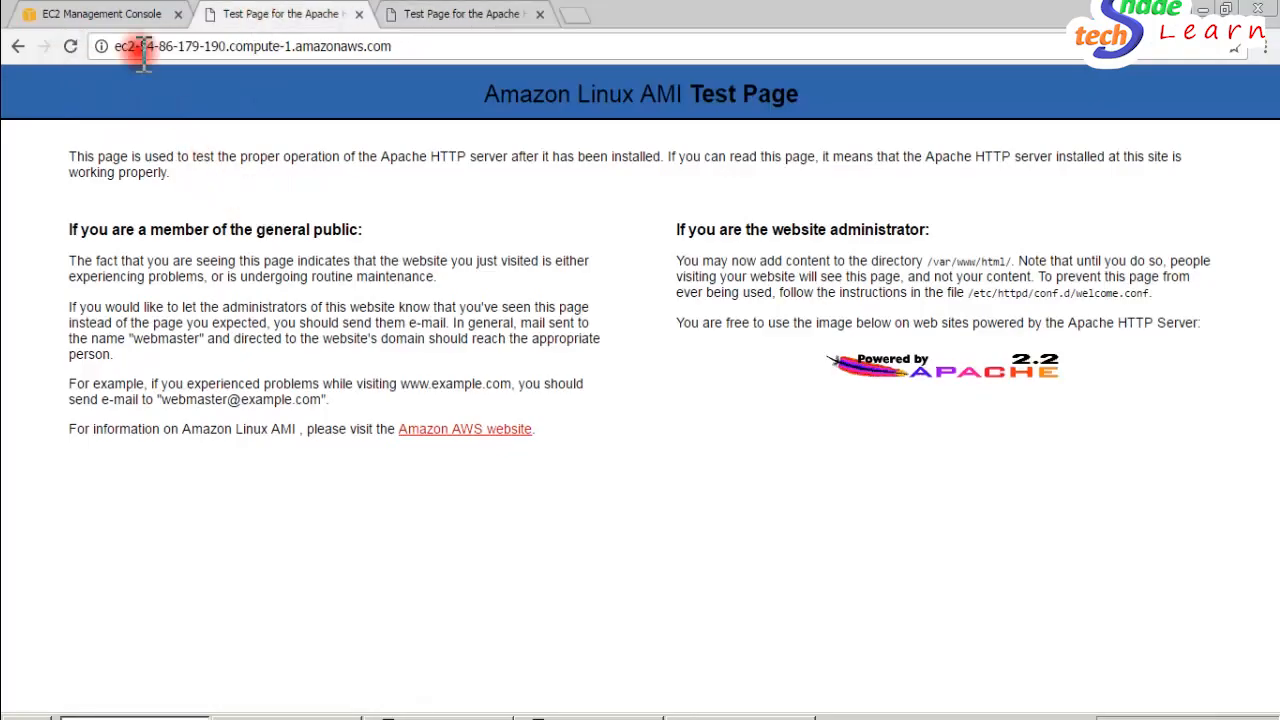
pyautogui.click(70, 47)
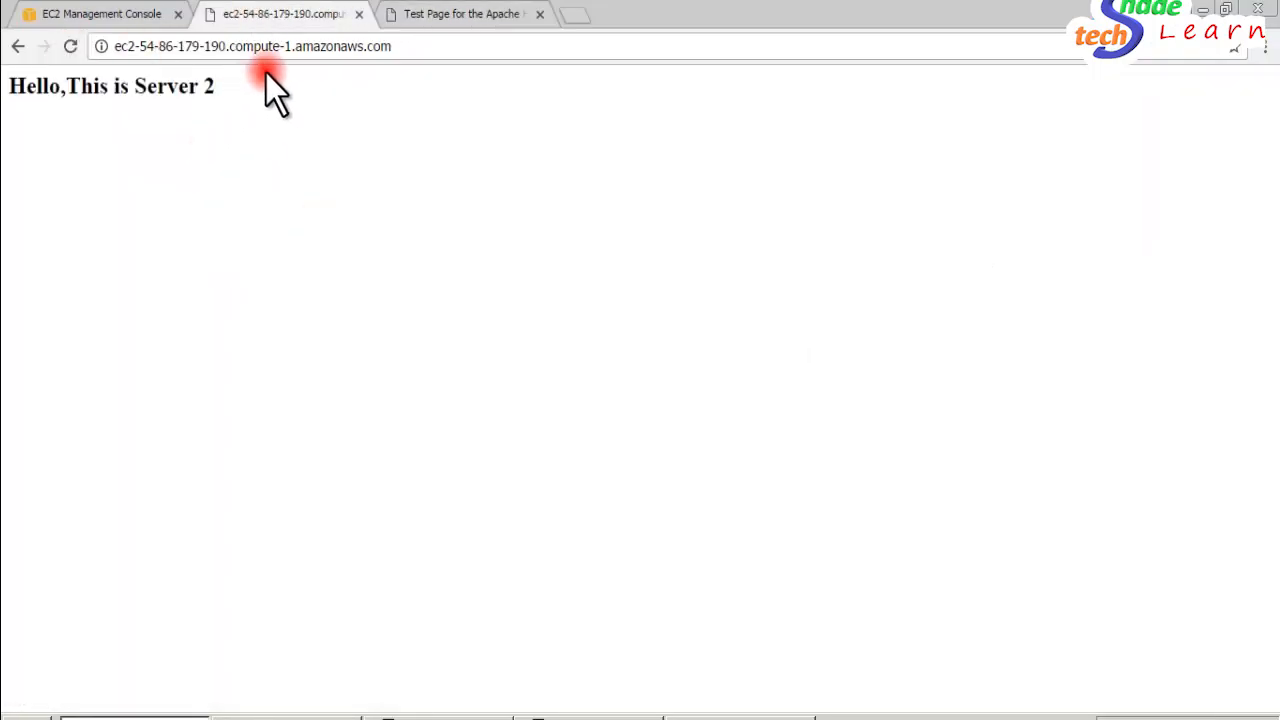
pyautogui.click(94, 14)
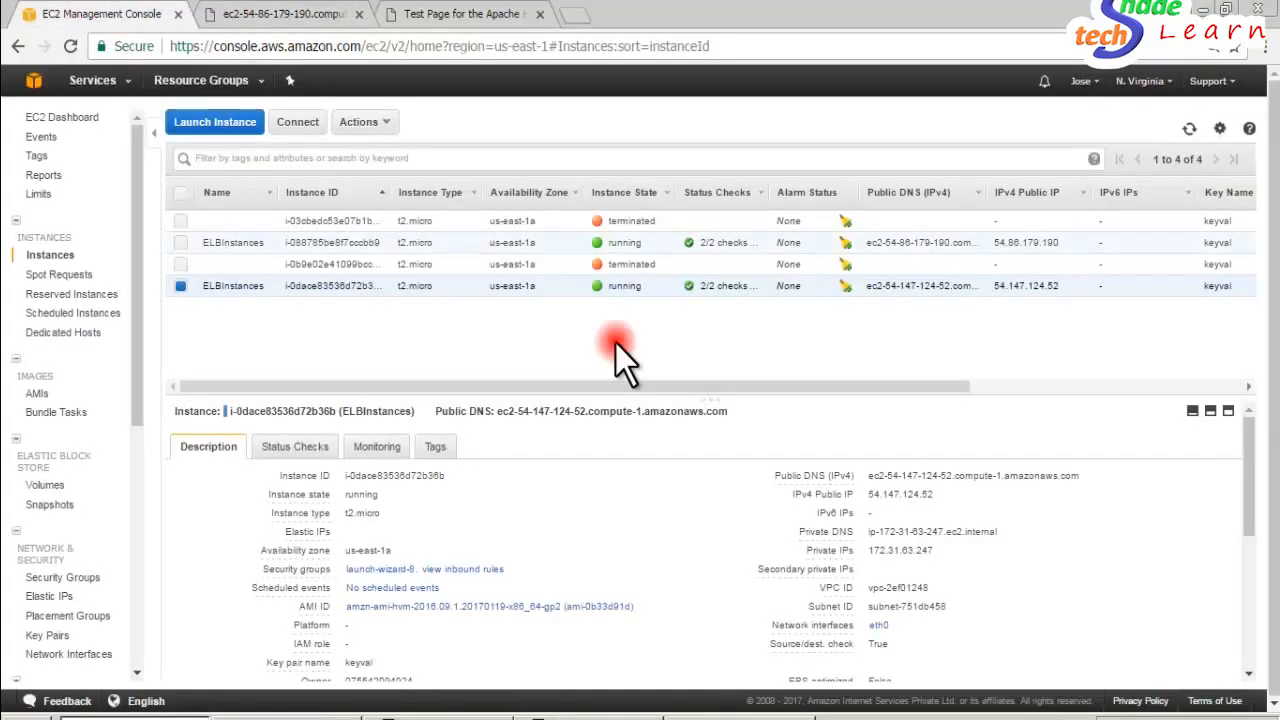
pyautogui.click(183, 247)
pyautogui.click(181, 285)
pyautogui.moveTo(905, 480); pyautogui.dragTo(451, 543)
pyautogui.click(472, 716)
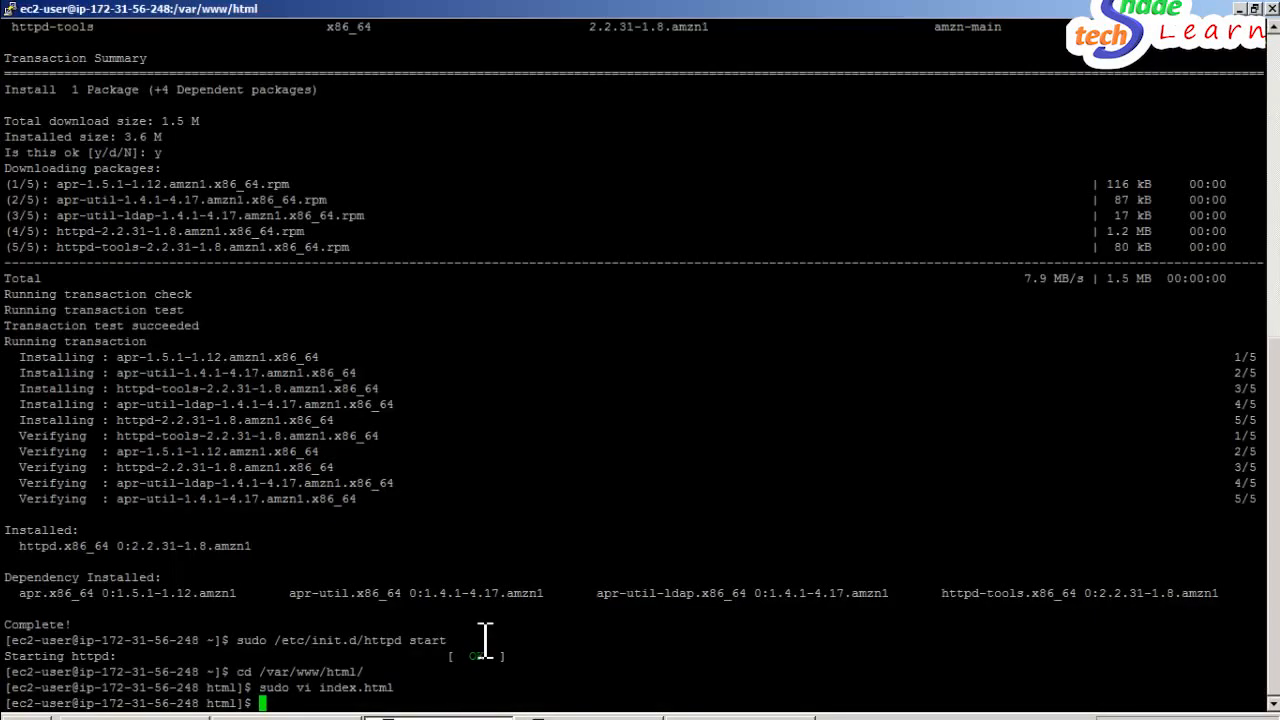
pyautogui.press('Up')
pyautogui.press('Return')
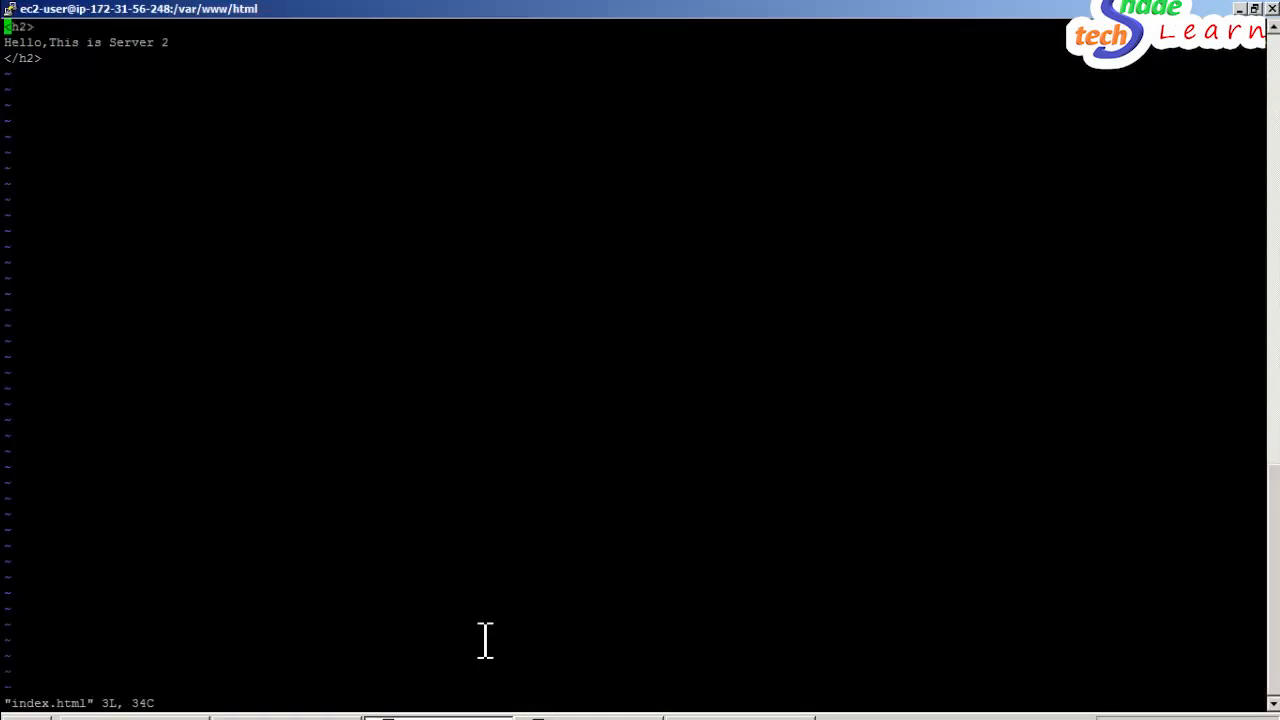
pyautogui.press('Down')
pyautogui.press('Right')
pyautogui.press('Right')
pyautogui.press('Right')
pyautogui.press('Right')
pyautogui.press('Right')
pyautogui.press('Right')
pyautogui.press('Right')
pyautogui.press('Right')
pyautogui.press('End')
pyautogui.write('i')
pyautogui.write('1')
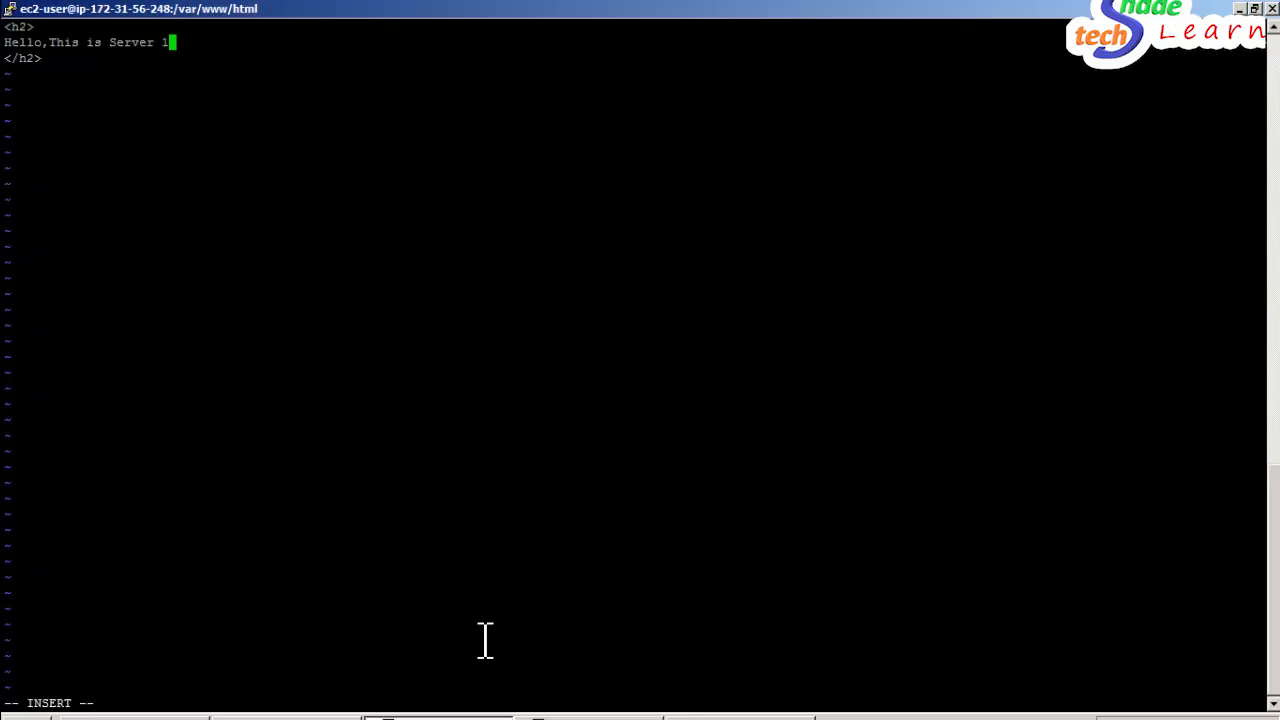
pyautogui.press('Escape')
pyautogui.write(':wq!')
pyautogui.press('Return')
pyautogui.hotkey('alt', 'Tab')
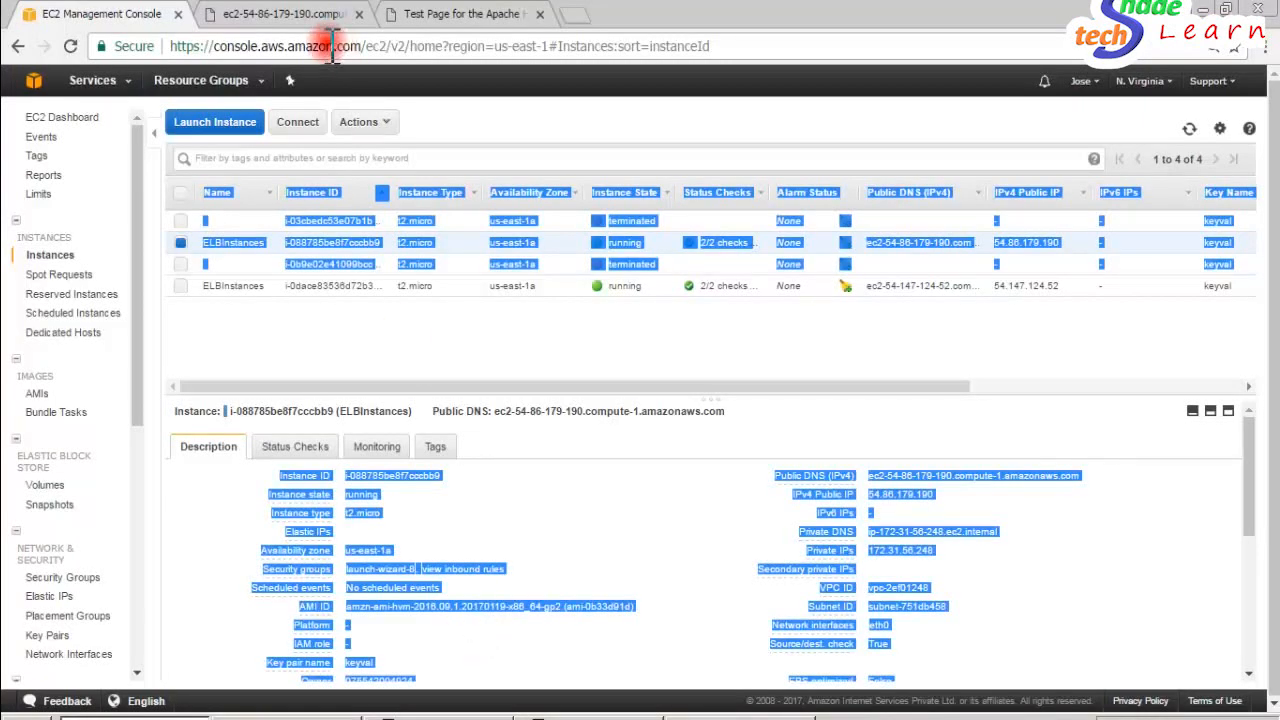
pyautogui.click(423, 349)
pyautogui.click(286, 14)
pyautogui.click(72, 47)
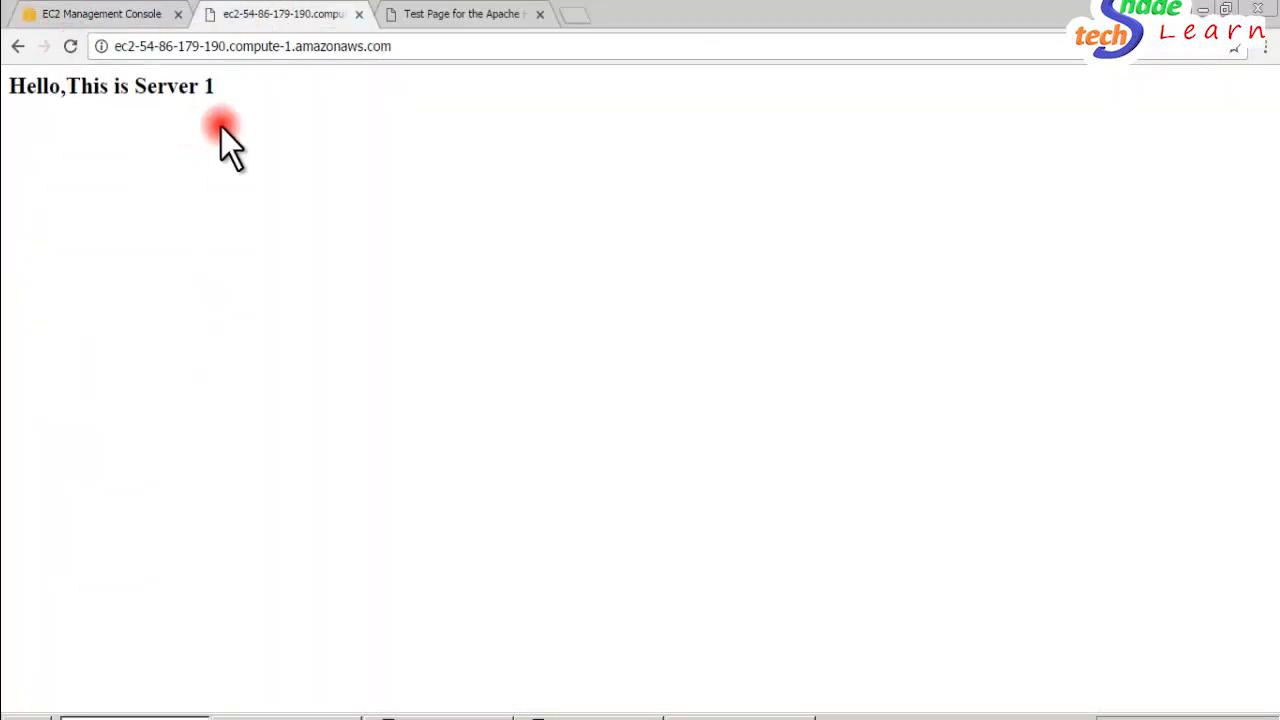
pyautogui.click(456, 14)
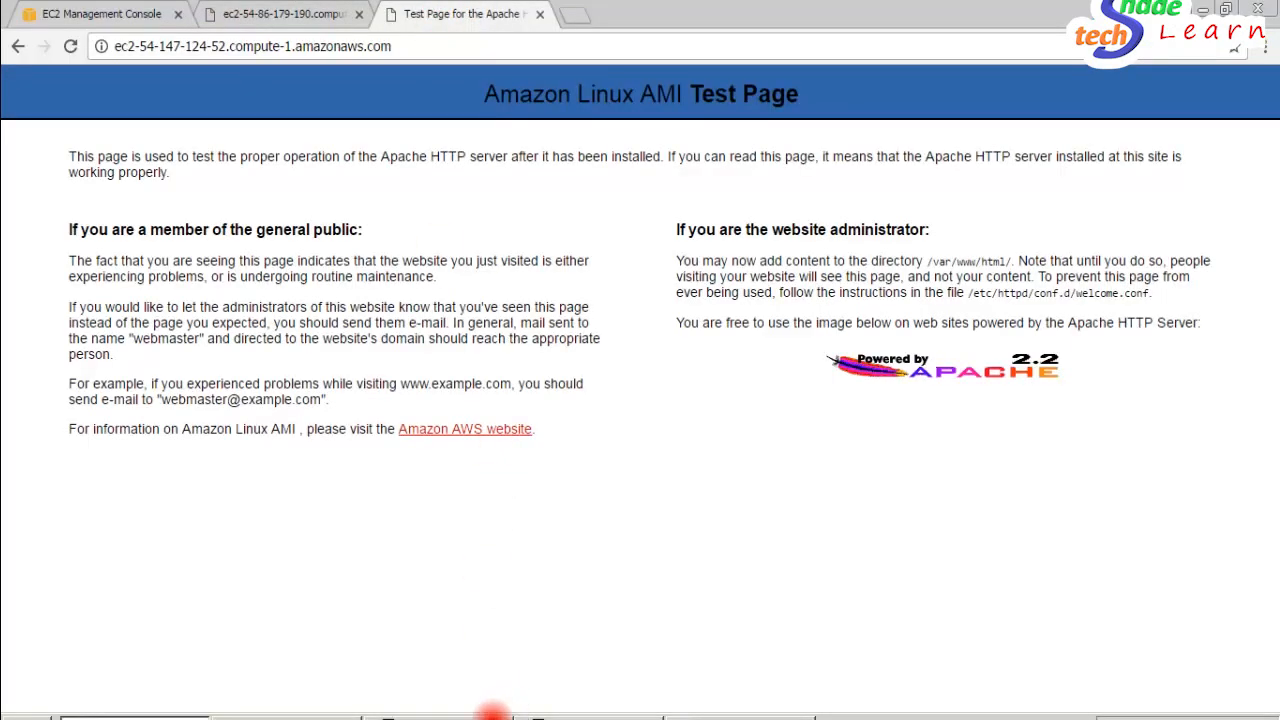
pyautogui.click(490, 716)
pyautogui.click(598, 716)
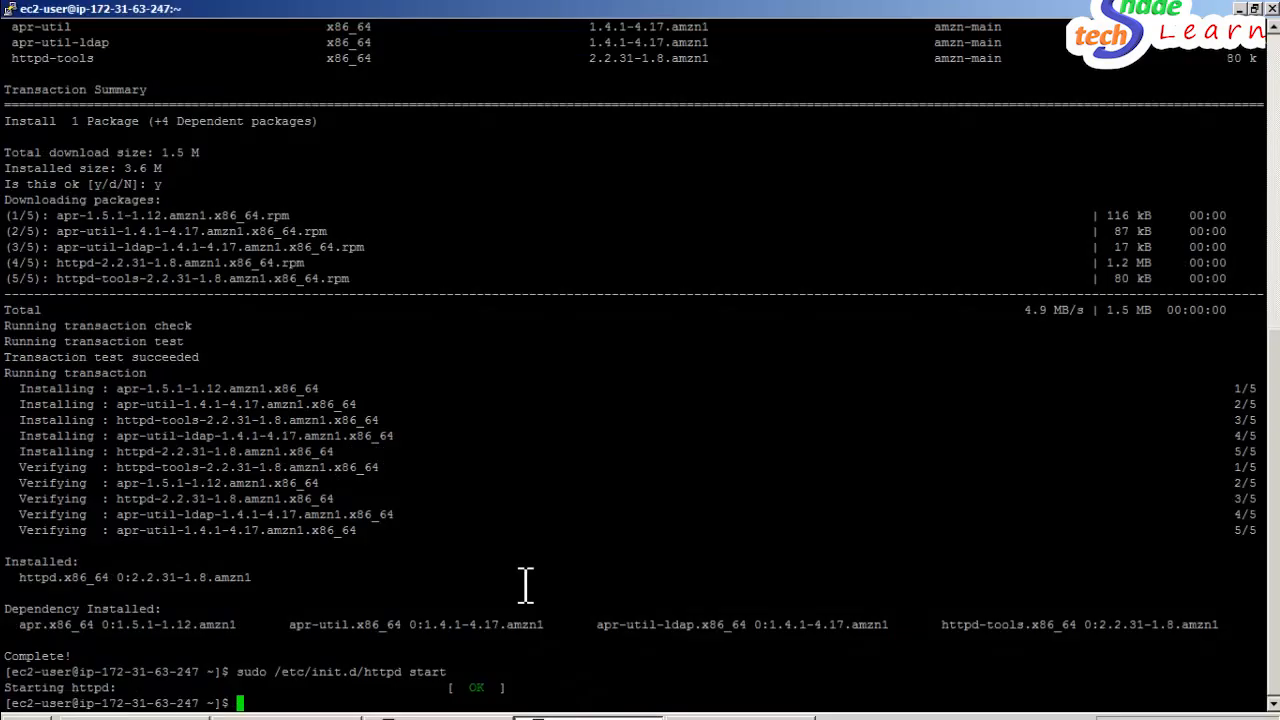
pyautogui.write('sudo vi /var/www/ht')
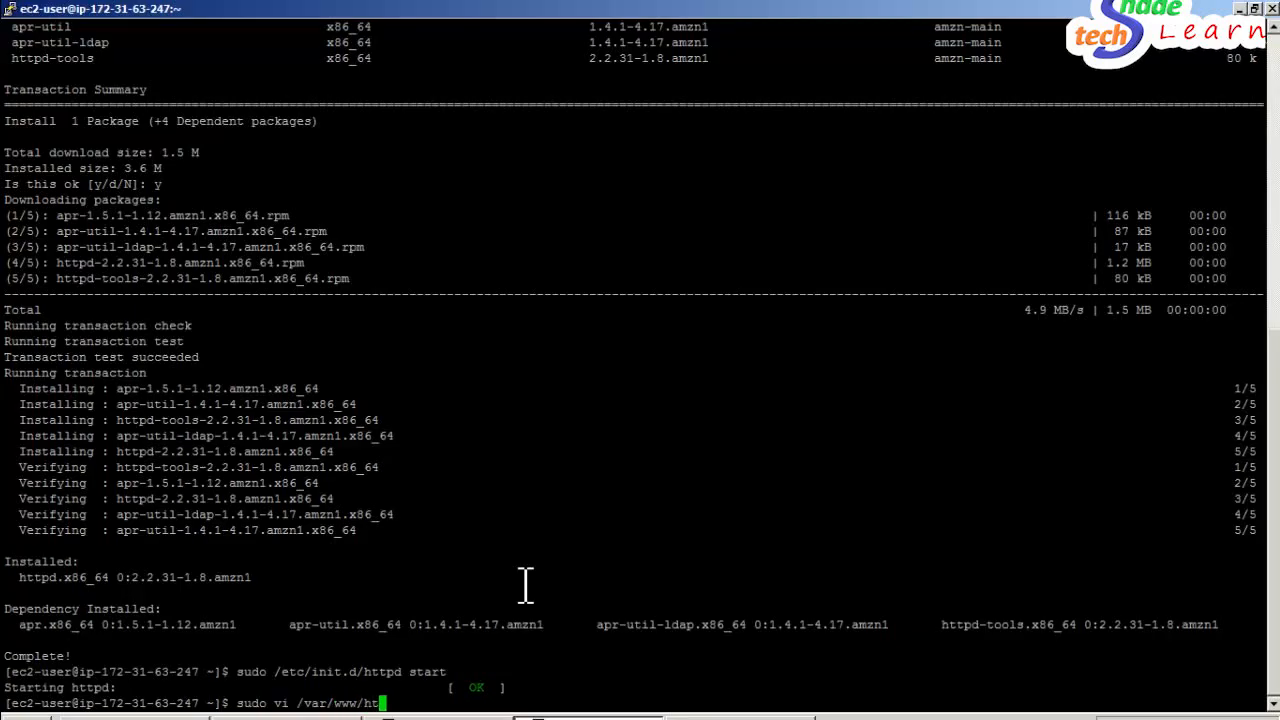
pyautogui.write('ml/index.html')
pyautogui.press('Return')
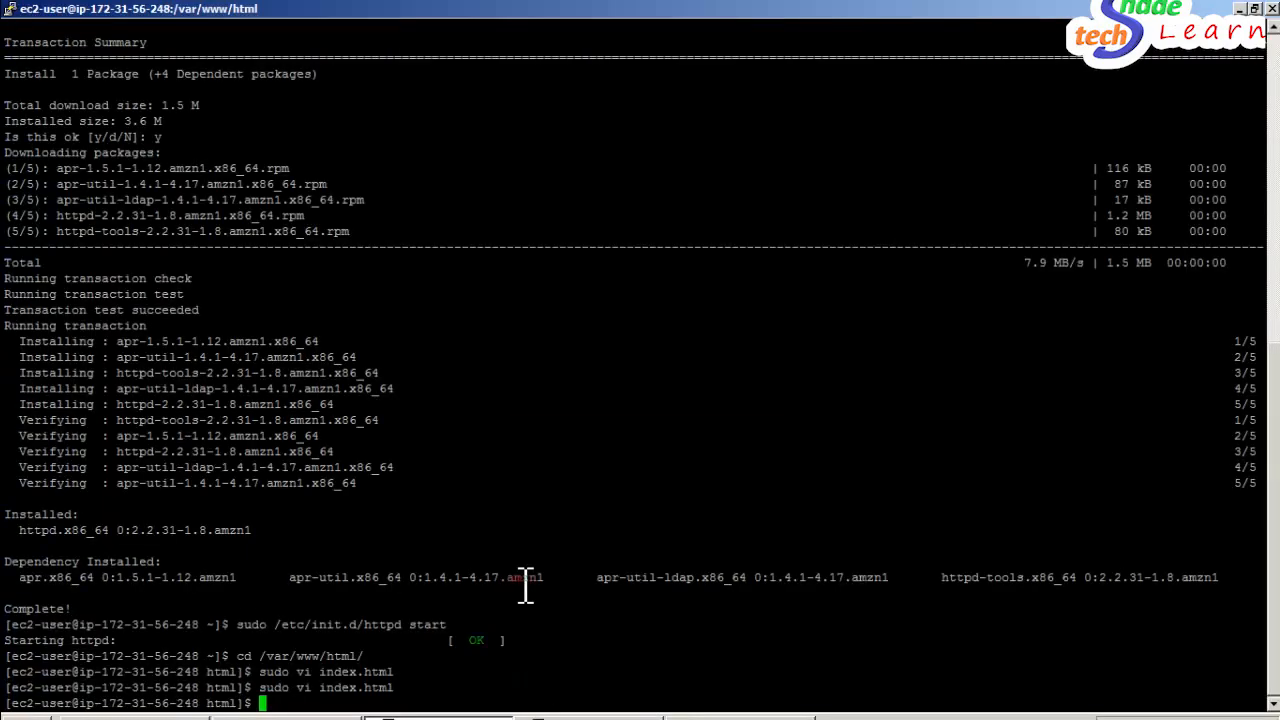
# - Copy the "Hello,This is Server 1" heading from the first server's page and paste it into the second server's index.html
pyautogui.hotkey('alt', 'Tab')
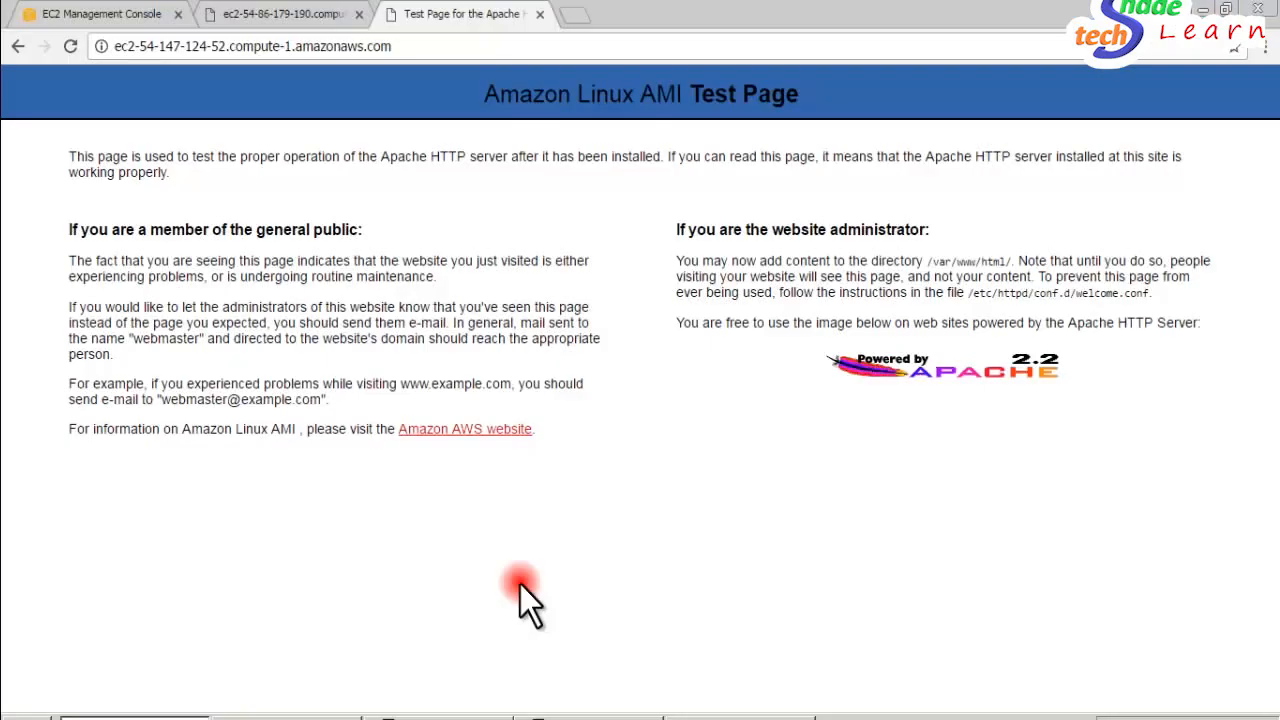
pyautogui.click(268, 15)
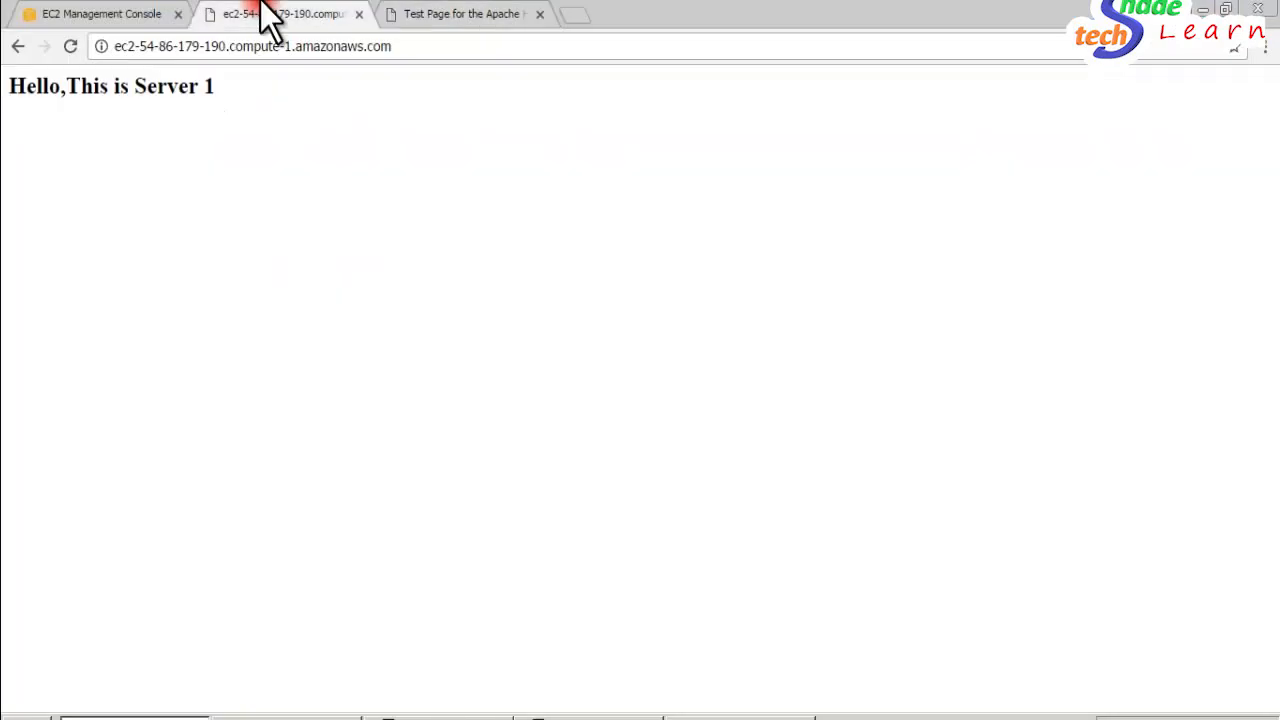
pyautogui.tripleClick(103, 86)
pyautogui.hotkey('ctrl', 'c')
pyautogui.hotkey('alt', 'Tab')
pyautogui.rightClick(211, 176)
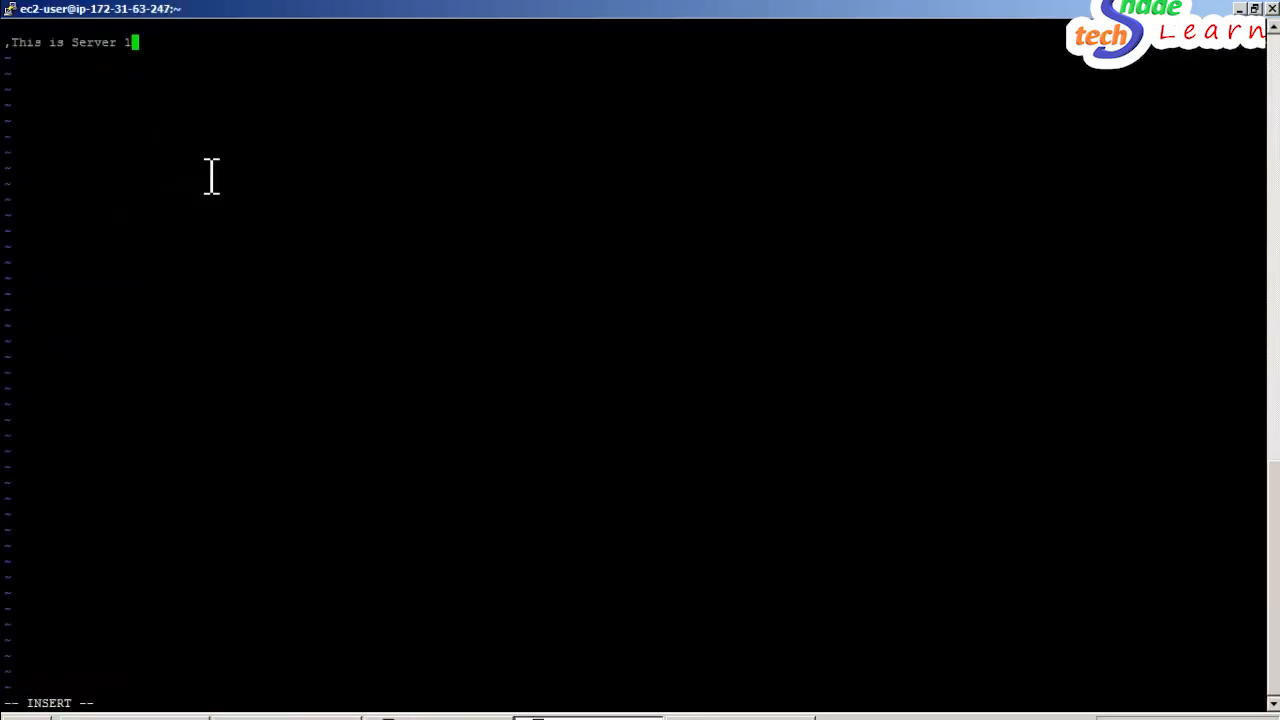
# - Restore the missing "Hello" at the start of the pasted line and set its server number to 2
pyautogui.press('Left')
pyautogui.press('Left')
pyautogui.press('Left')
pyautogui.press('Left')
pyautogui.press('Left')
pyautogui.press('Left')
pyautogui.press('Left')
pyautogui.press('Left')
pyautogui.press('Left')
pyautogui.press('Left')
pyautogui.press('Left')
pyautogui.press('Left')
pyautogui.press('Left')
pyautogui.press('Left')
pyautogui.press('Left')
pyautogui.press('Left')
pyautogui.press('Left')
pyautogui.press('BackSpace')
pyautogui.write('Hello')
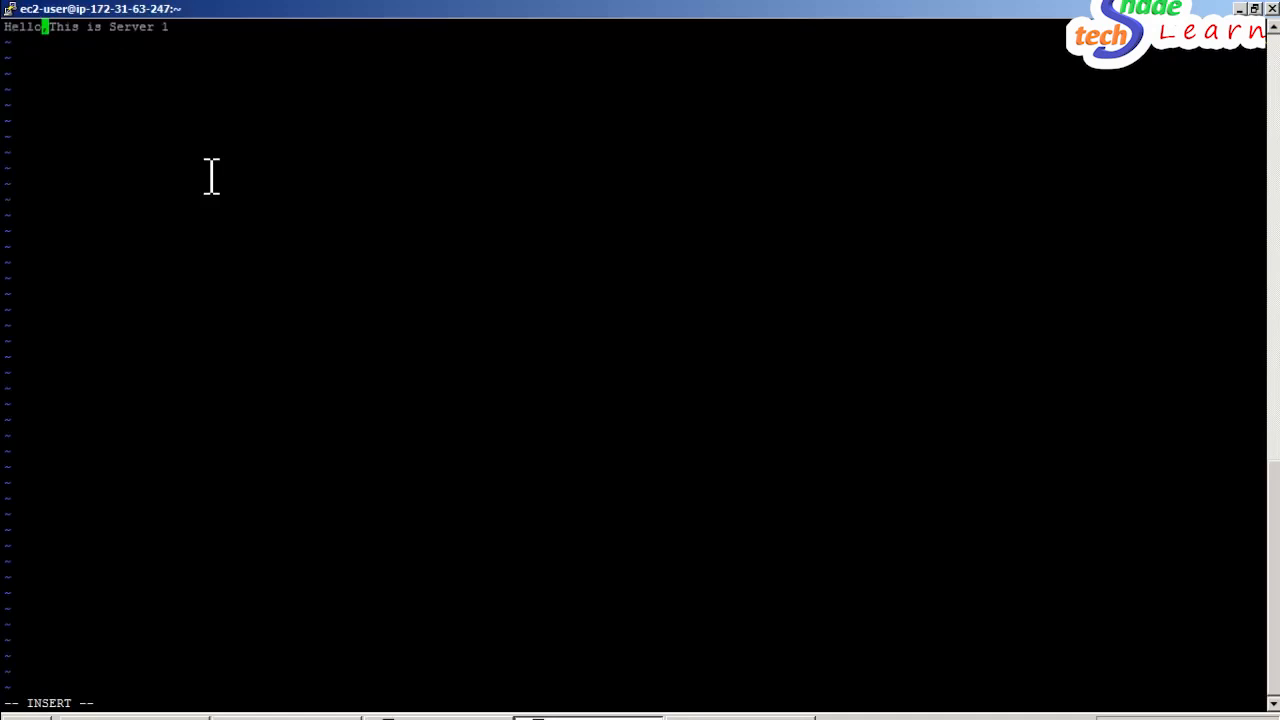
pyautogui.press('Right')
pyautogui.press('Right')
pyautogui.press('Right')
pyautogui.press('Right')
pyautogui.press('Right')
pyautogui.press('Right')
pyautogui.press('Right')
pyautogui.press('Right')
pyautogui.press('Right')
pyautogui.press('Right')
pyautogui.press('Right')
pyautogui.press('Right')
pyautogui.press('Right')
pyautogui.press('Right')
pyautogui.press('Right')
pyautogui.press('Right')
pyautogui.press('Right')
pyautogui.press('BackSpace')
pyautogui.write('2')
pyautogui.press('Escape')
pyautogui.write(':wq')
pyautogui.press('Return')
pyautogui.hotkey('alt', 'Tab')
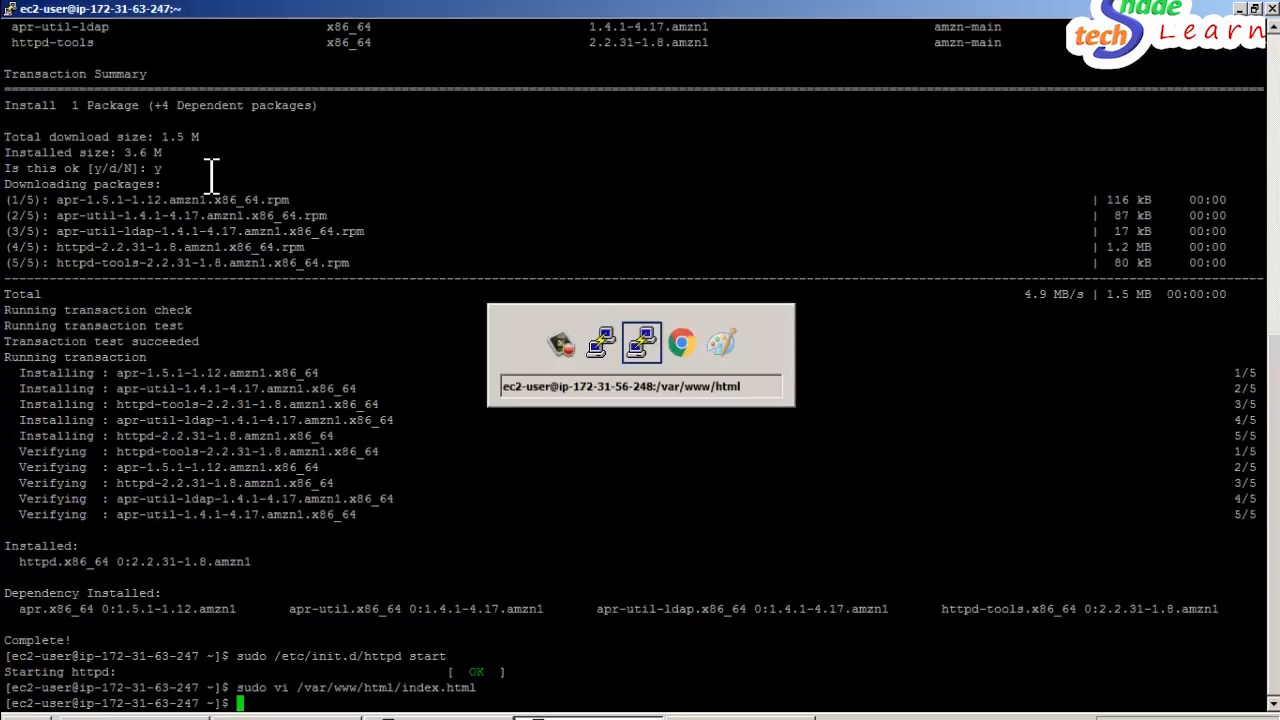
pyautogui.hotkey('alt', 'Tab')
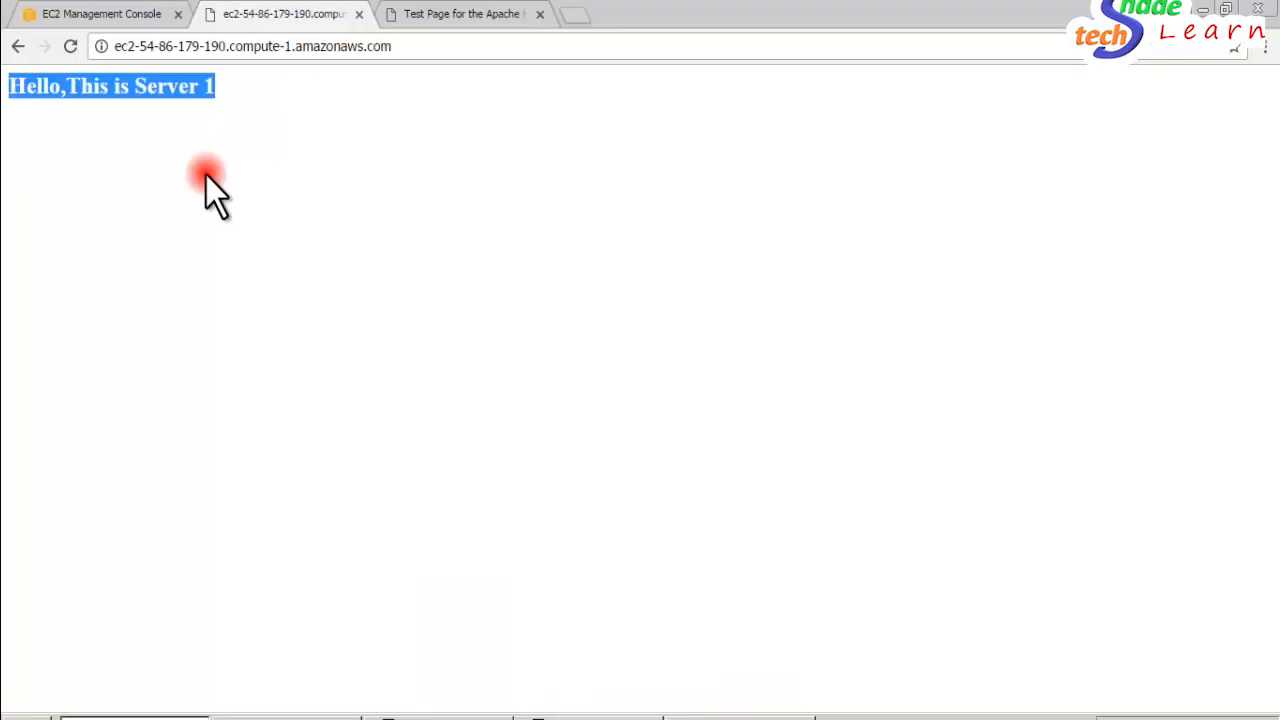
pyautogui.click(414, 16)
pyautogui.click(70, 46)
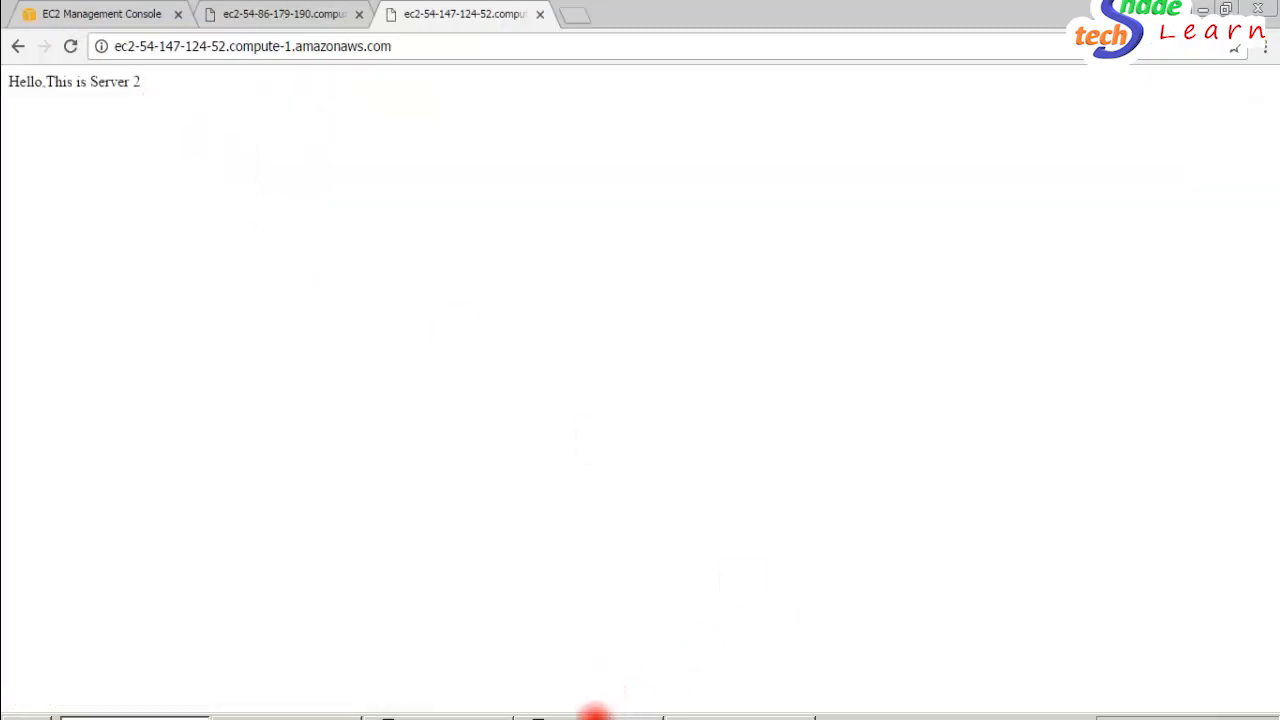
# - Reopen the second server's index.html in vi and add an <h2> tag on a new line above the greeting
pyautogui.click(592, 713)
pyautogui.press('Up')
pyautogui.press('Return')
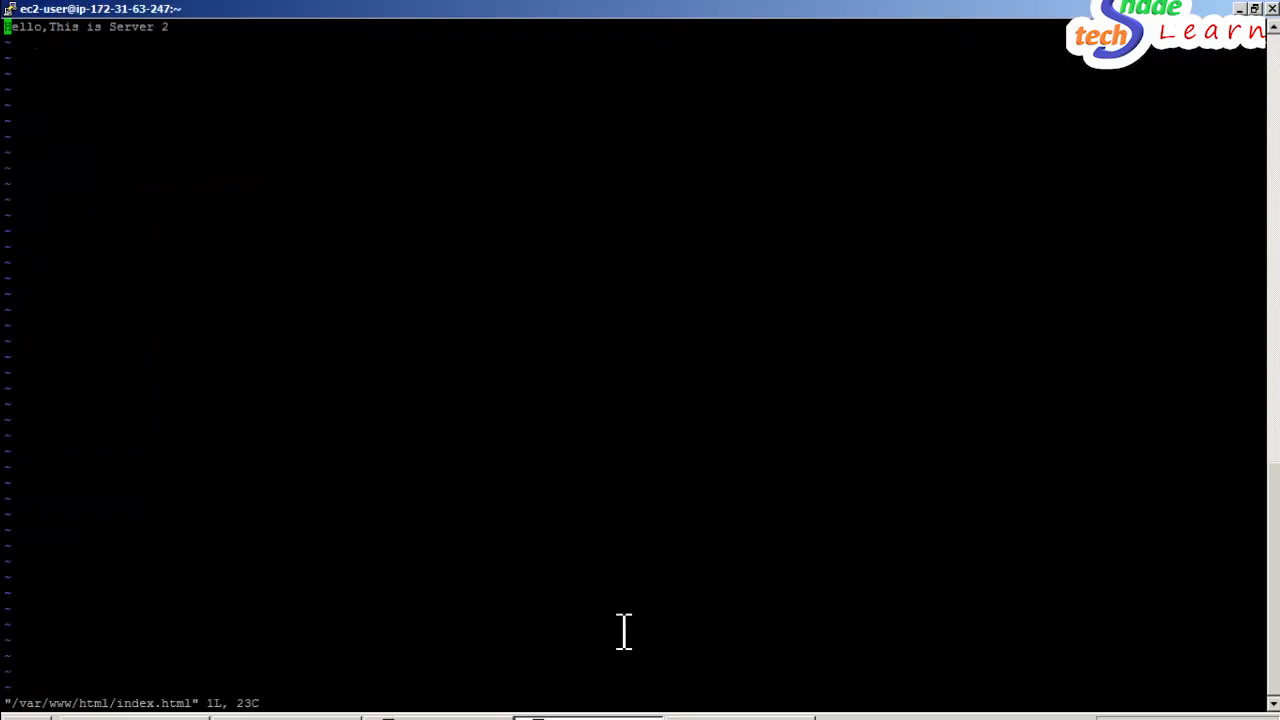
pyautogui.press('i')
pyautogui.press('Return')
pyautogui.press('Up')
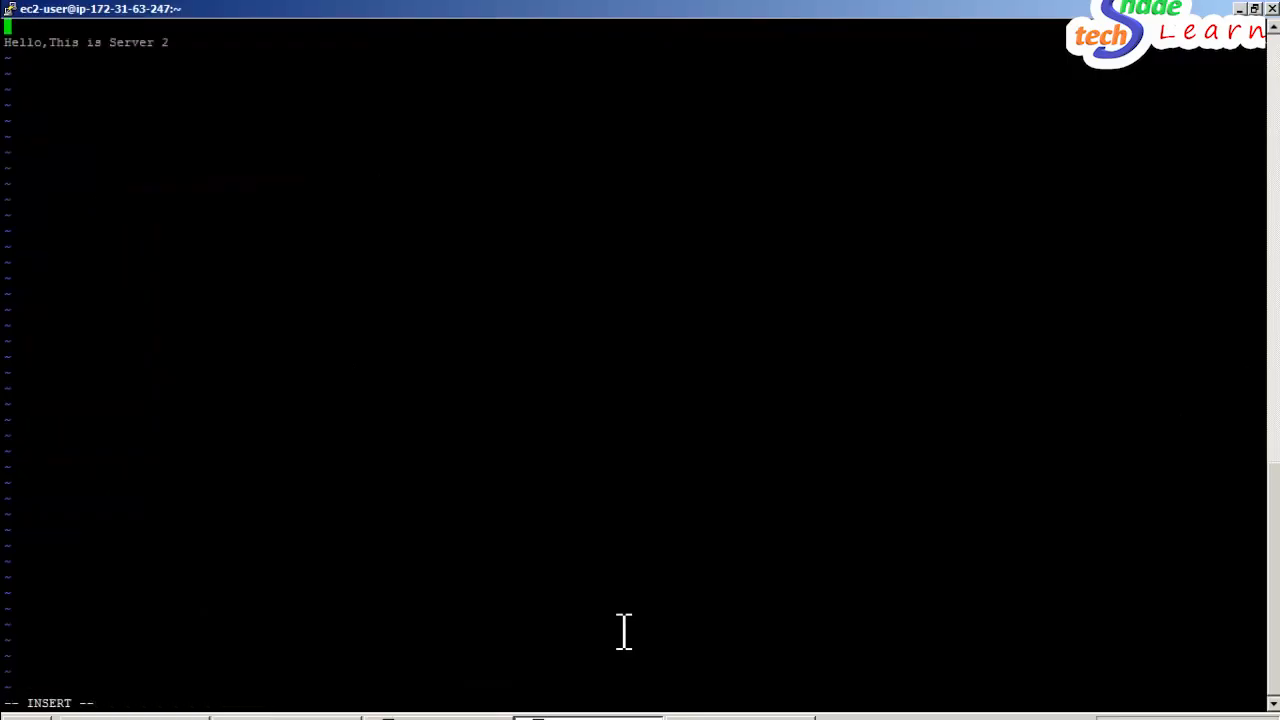
pyautogui.write('<h2>')
pyautogui.press('Down')
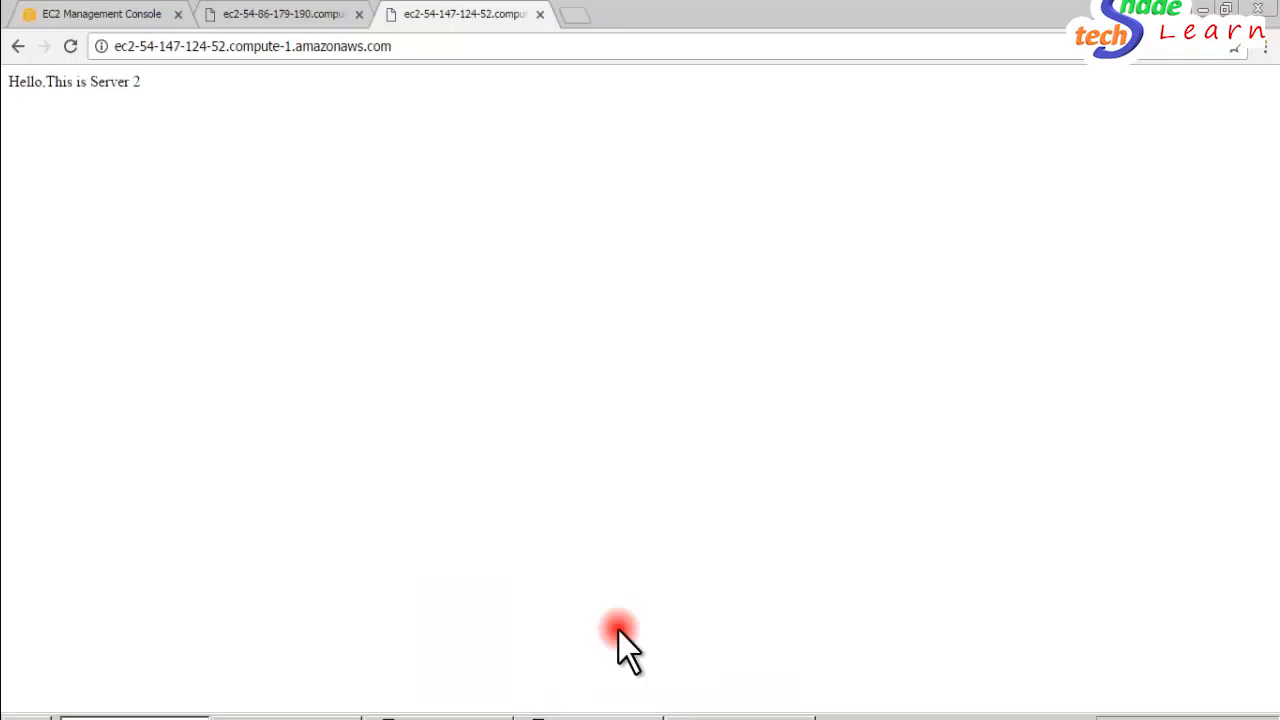
pyautogui.click(70, 46)
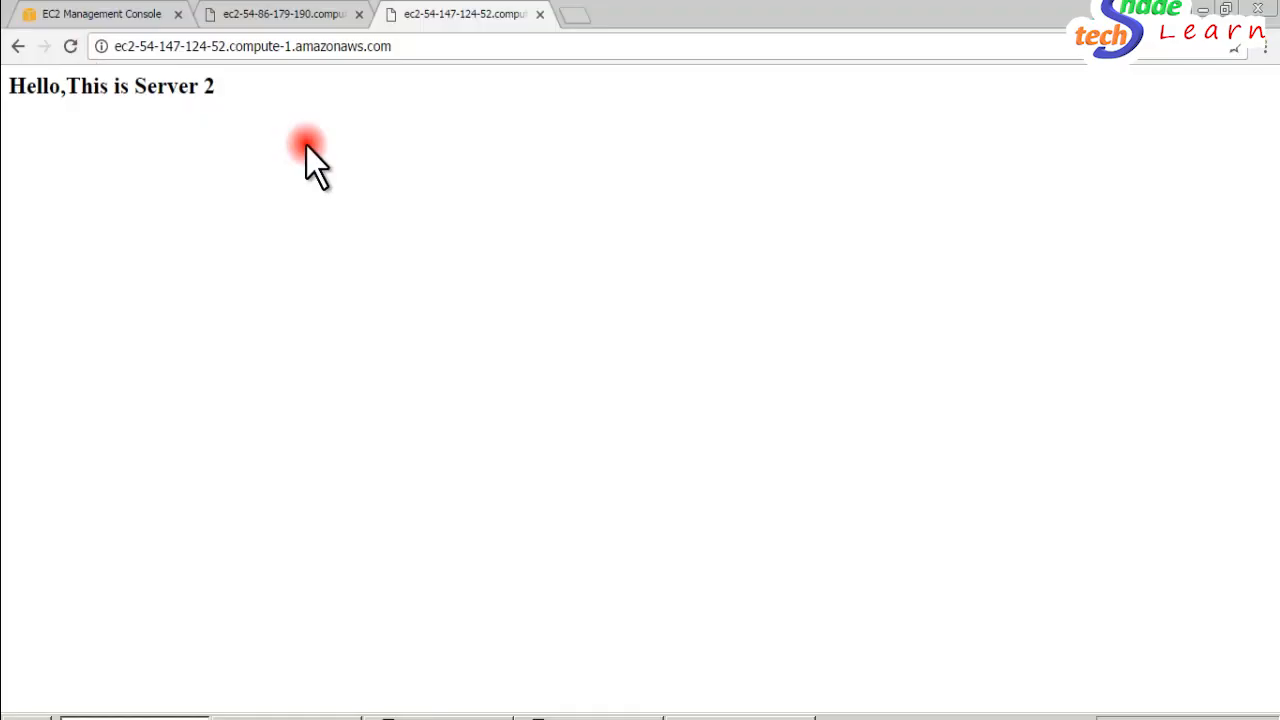
pyautogui.click(300, 14)
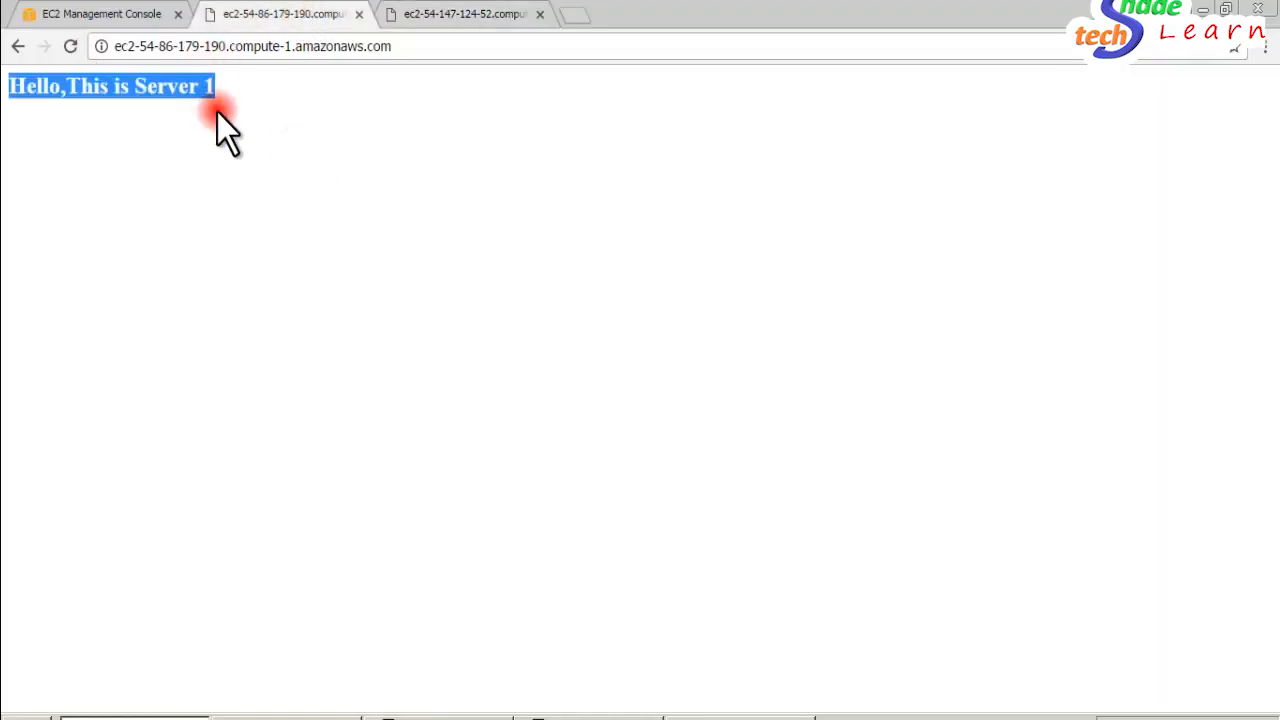
pyautogui.click(123, 101)
pyautogui.click(456, 20)
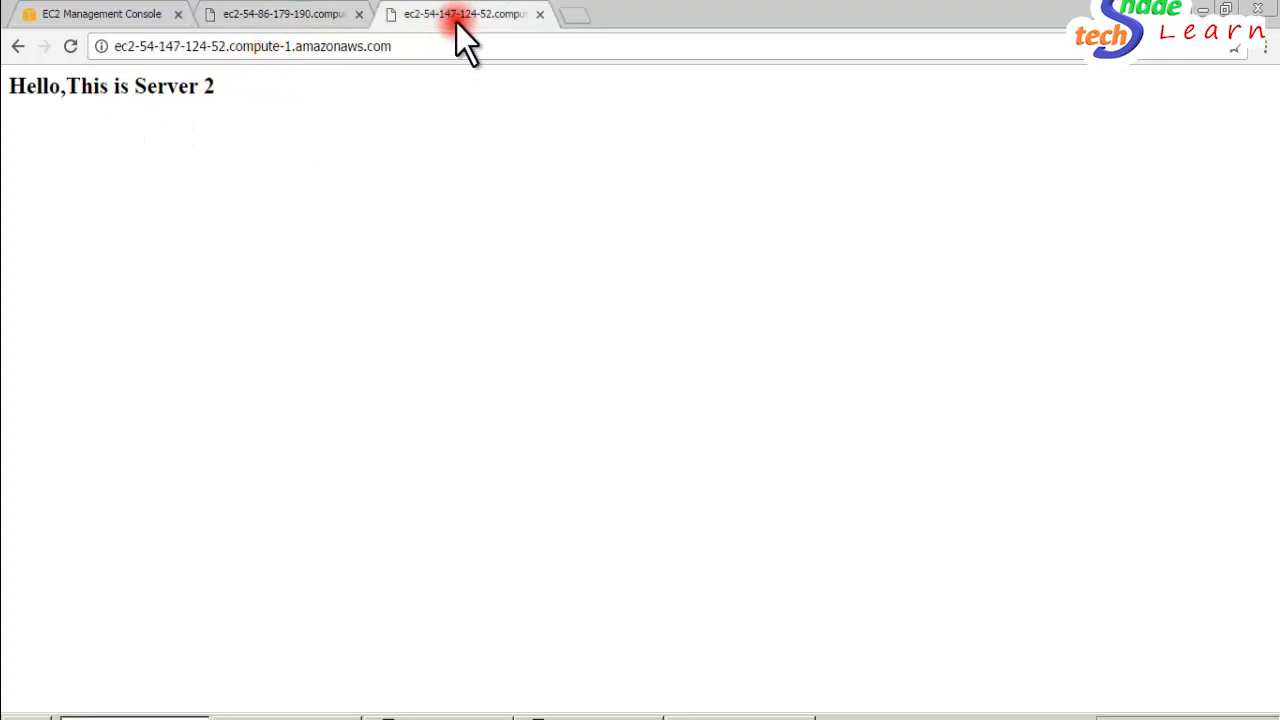
pyautogui.tripleClick(210, 86)
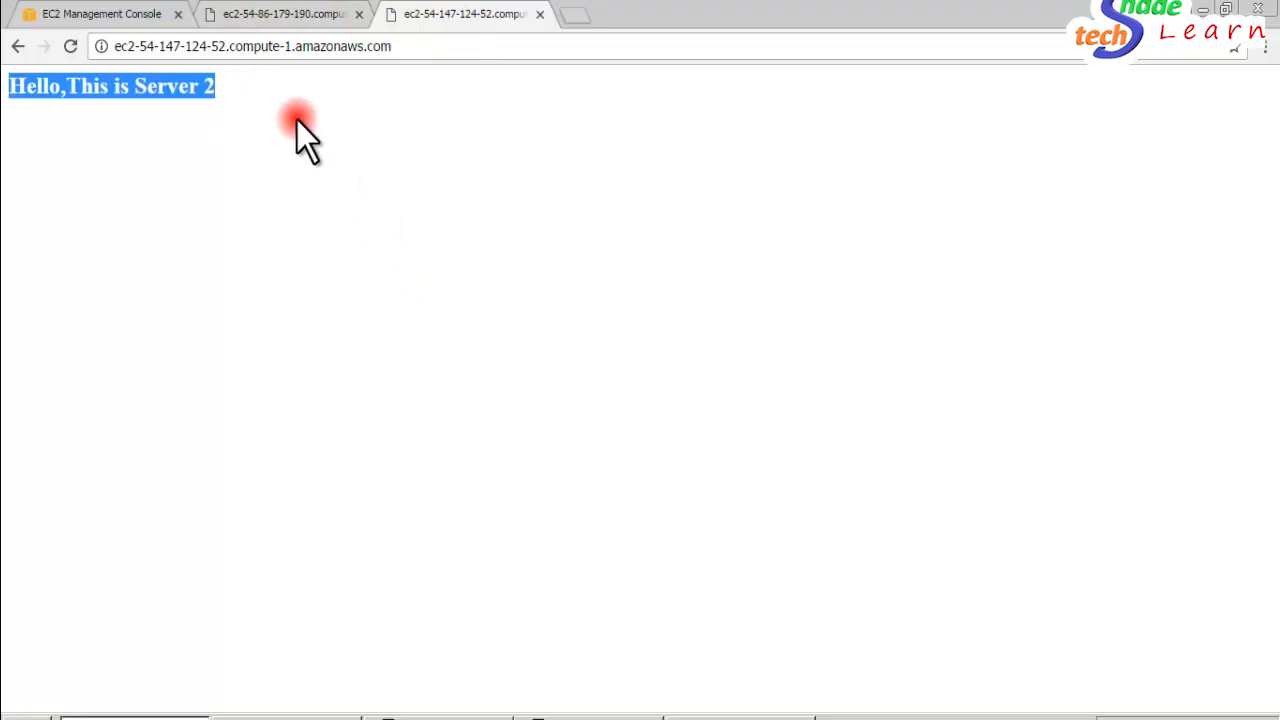
pyautogui.click(286, 14)
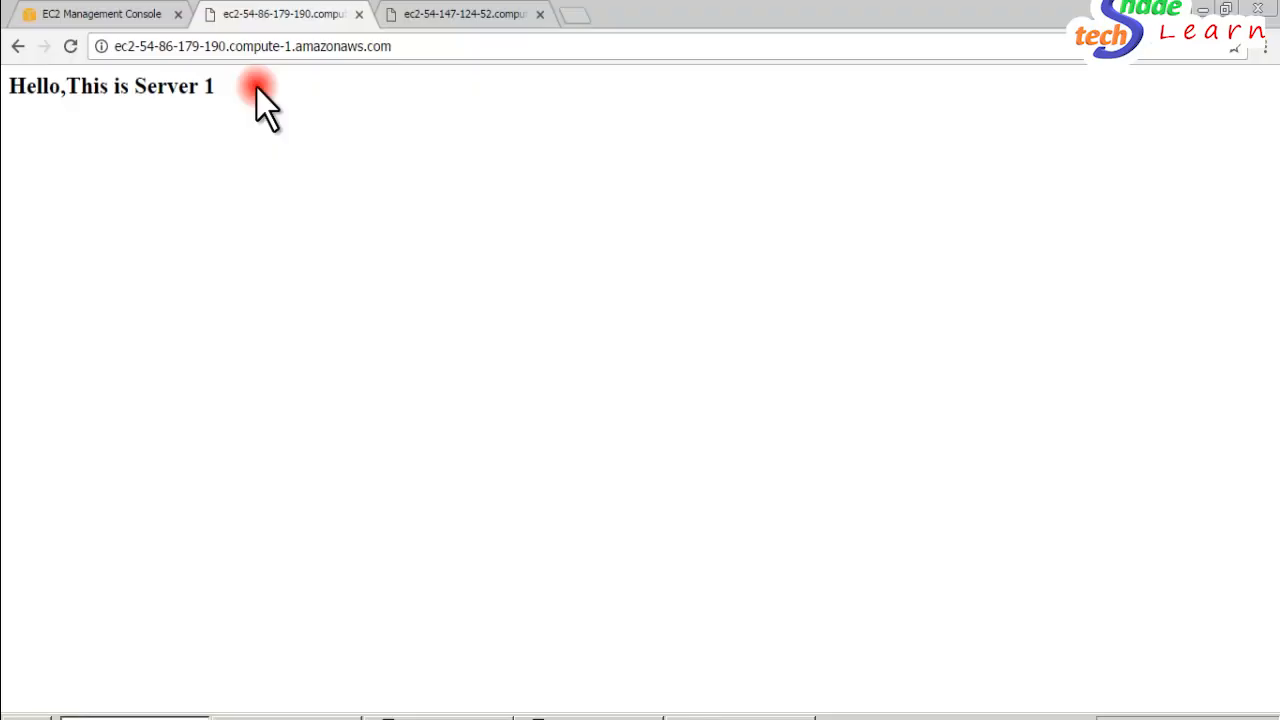
# - Switch to Paint to view the load balancer diagram with servers S1 and S2
pyautogui.click(727, 712)
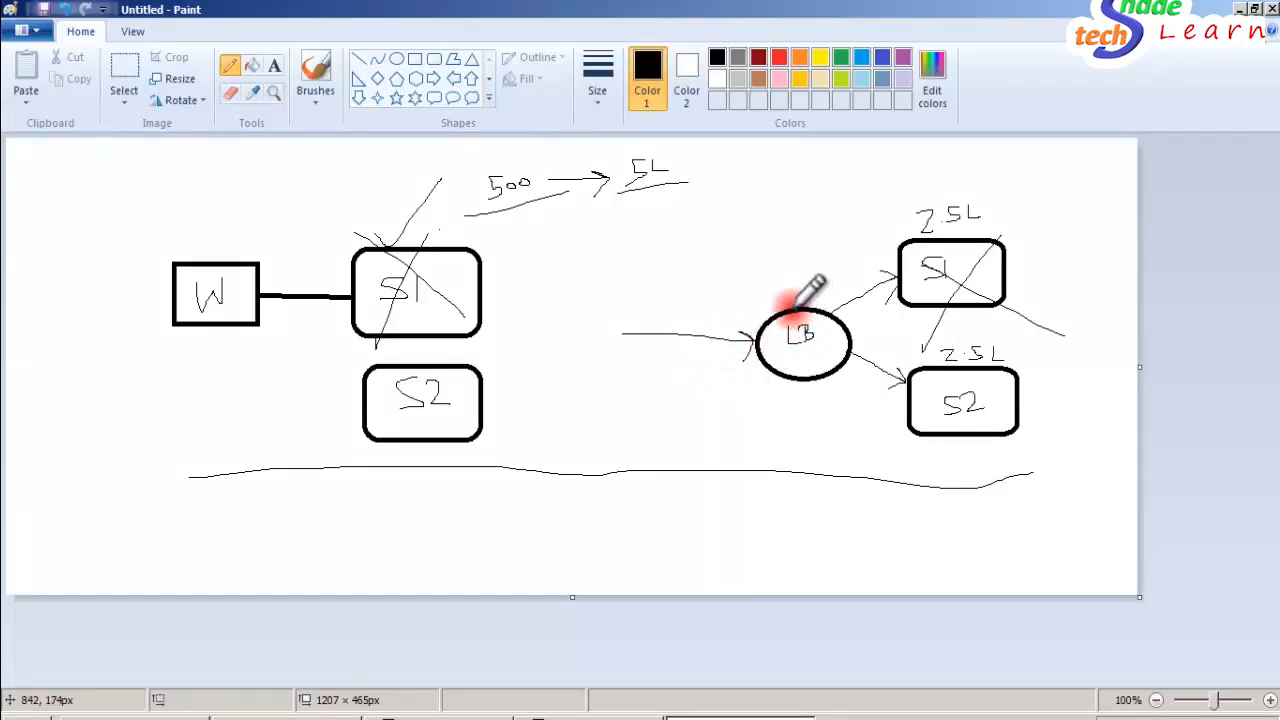
# - Circle the LB label in the load balancer diagram and draw an arrow pointing at the load balancer ellipse
pyautogui.moveTo(783, 311)
pyautogui.mouseDown()
pyautogui.moveTo(823, 338)
pyautogui.moveTo(779, 318)
pyautogui.mouseUp()
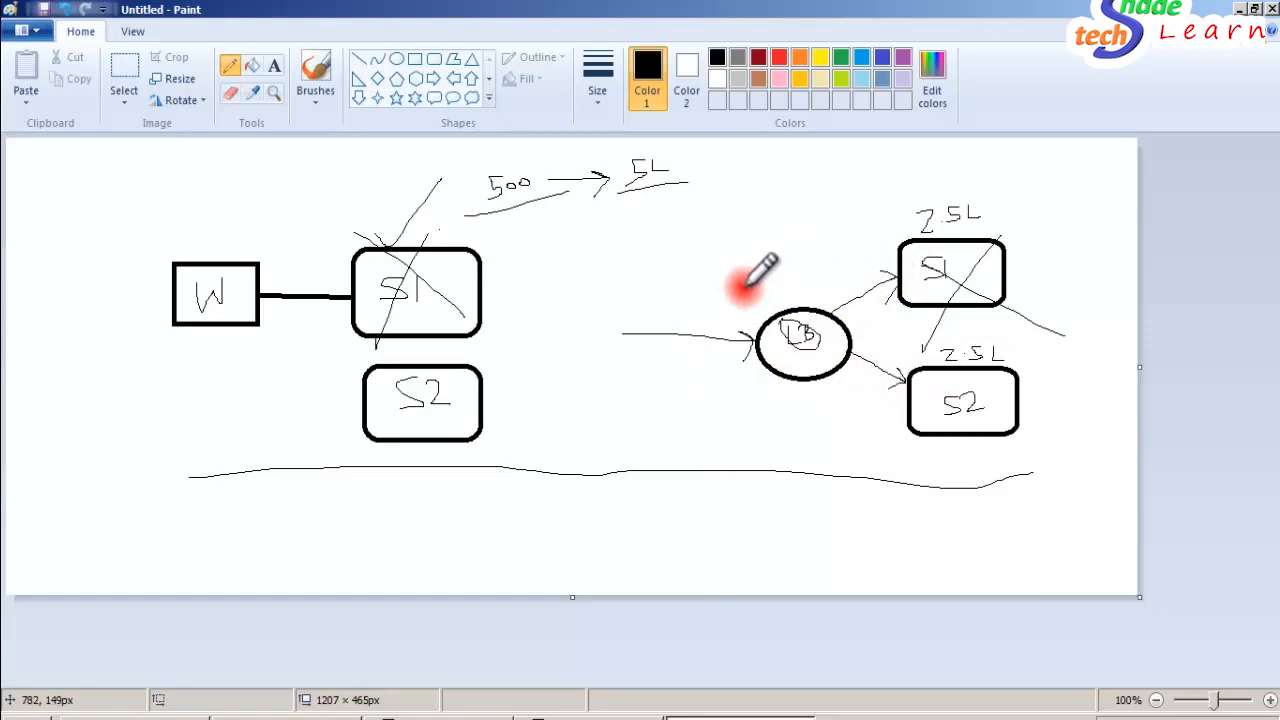
pyautogui.moveTo(740, 286); pyautogui.dragTo(779, 302)
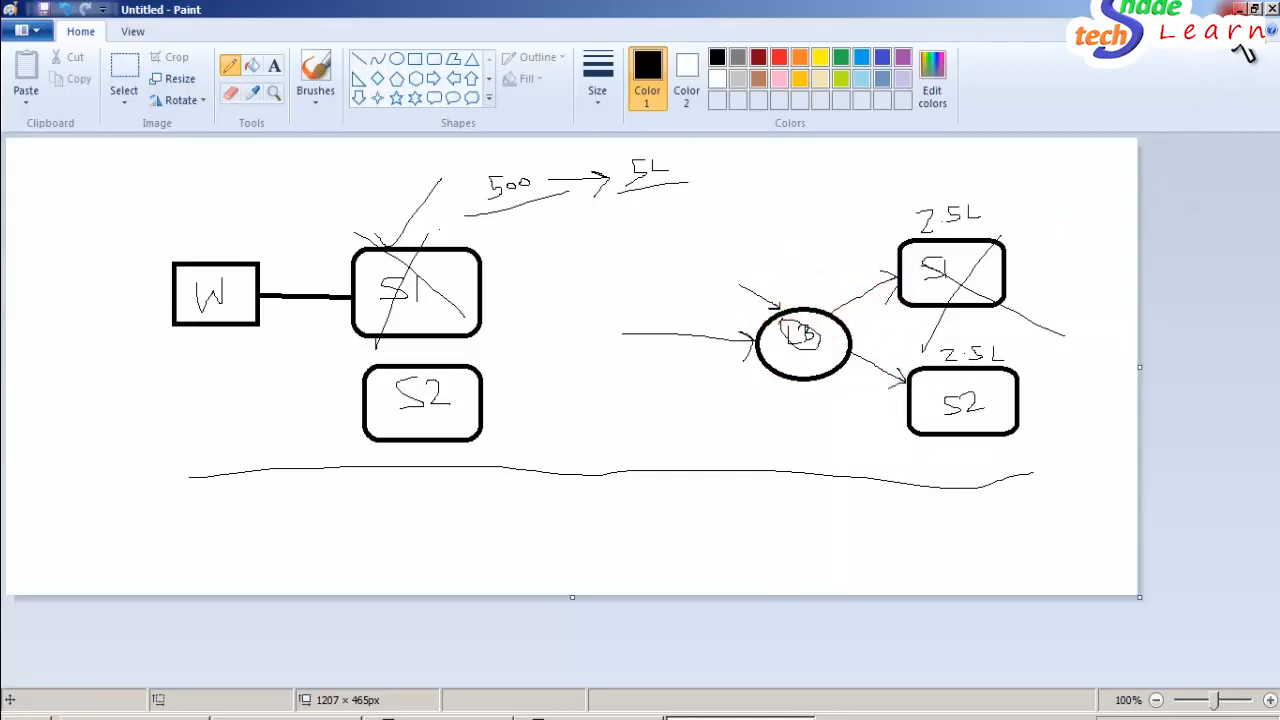
# - Switch to Chrome and close the two server page tabs, leaving only the EC2 Management Console
pyautogui.hotkey('alt', 'Tab')
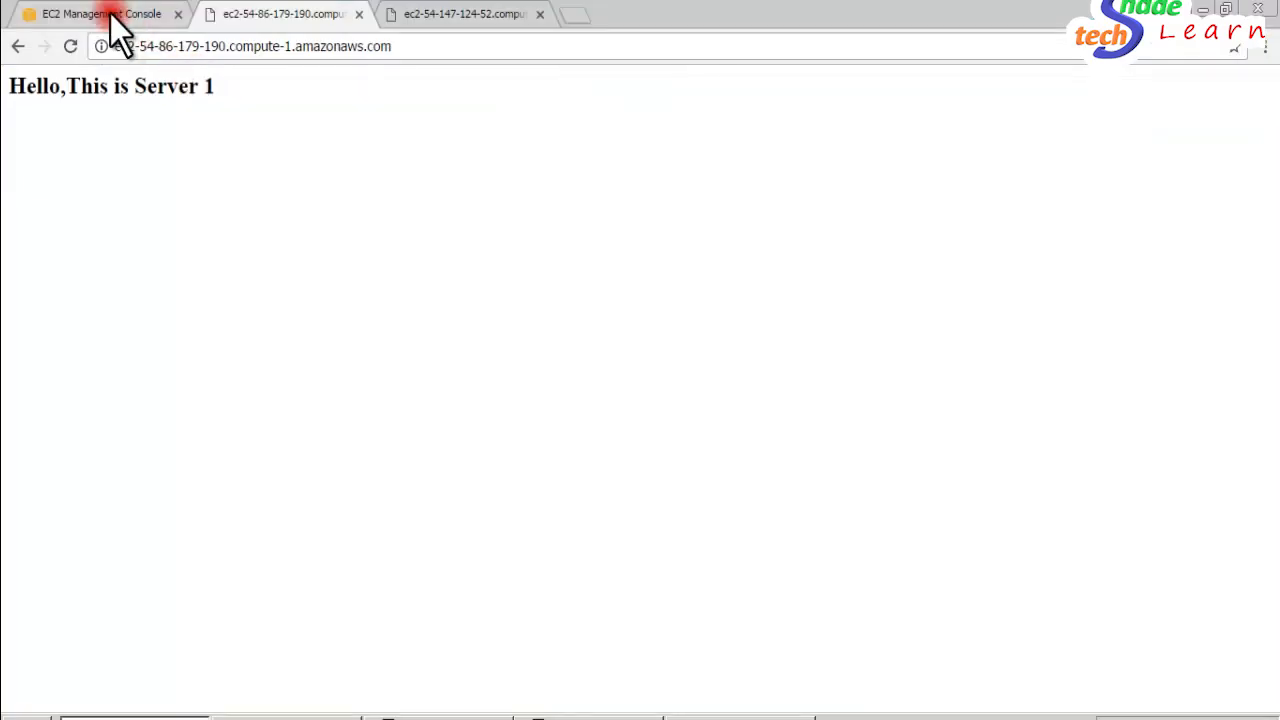
pyautogui.click(358, 15)
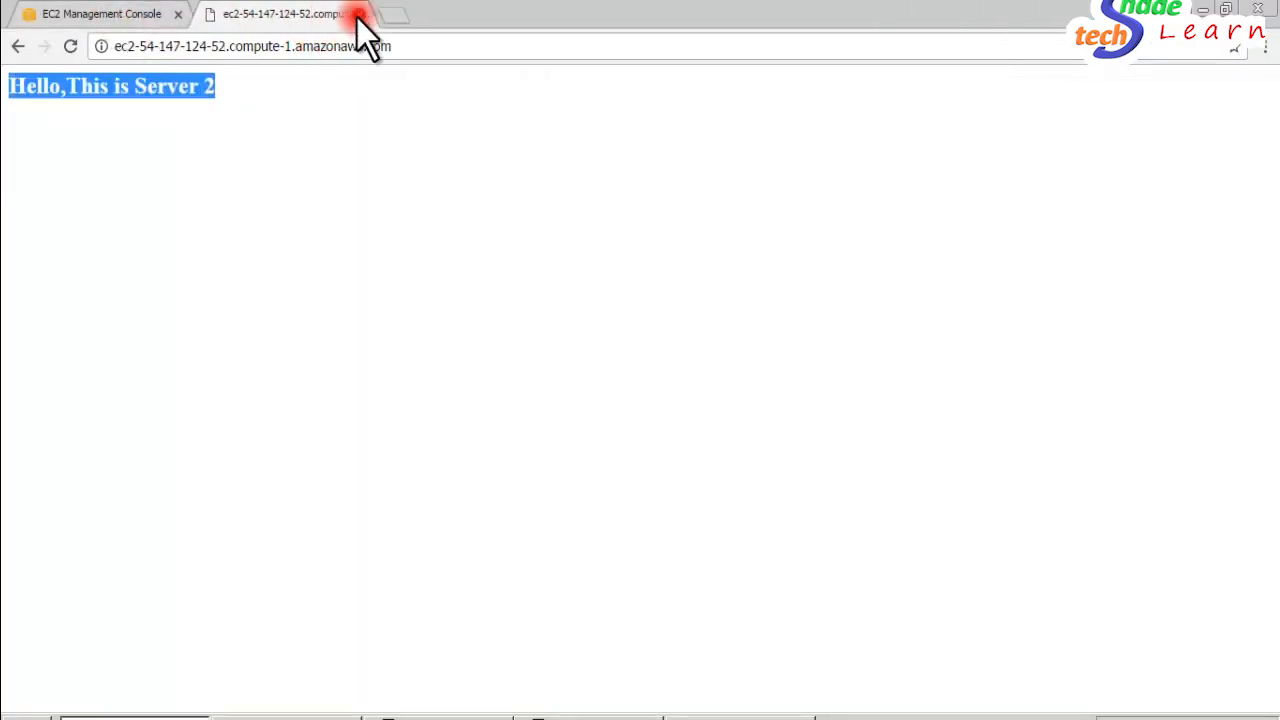
pyautogui.click(358, 15)
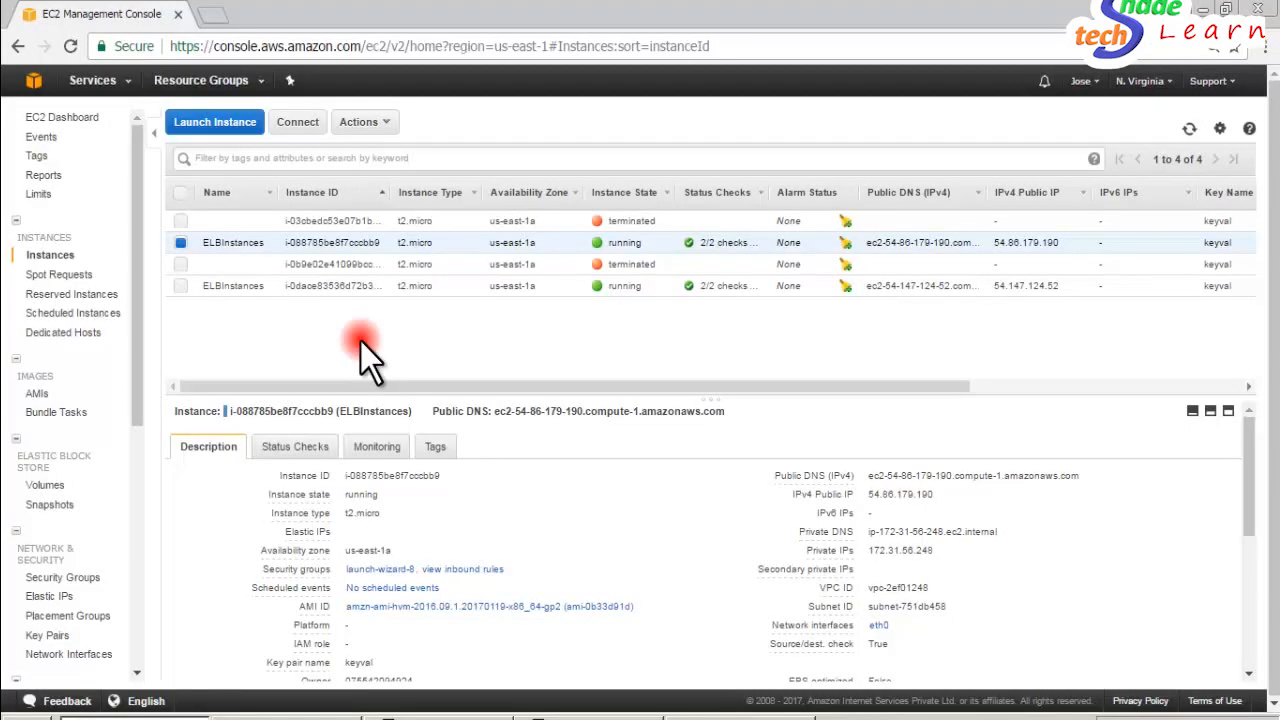
pyautogui.click(126, 84)
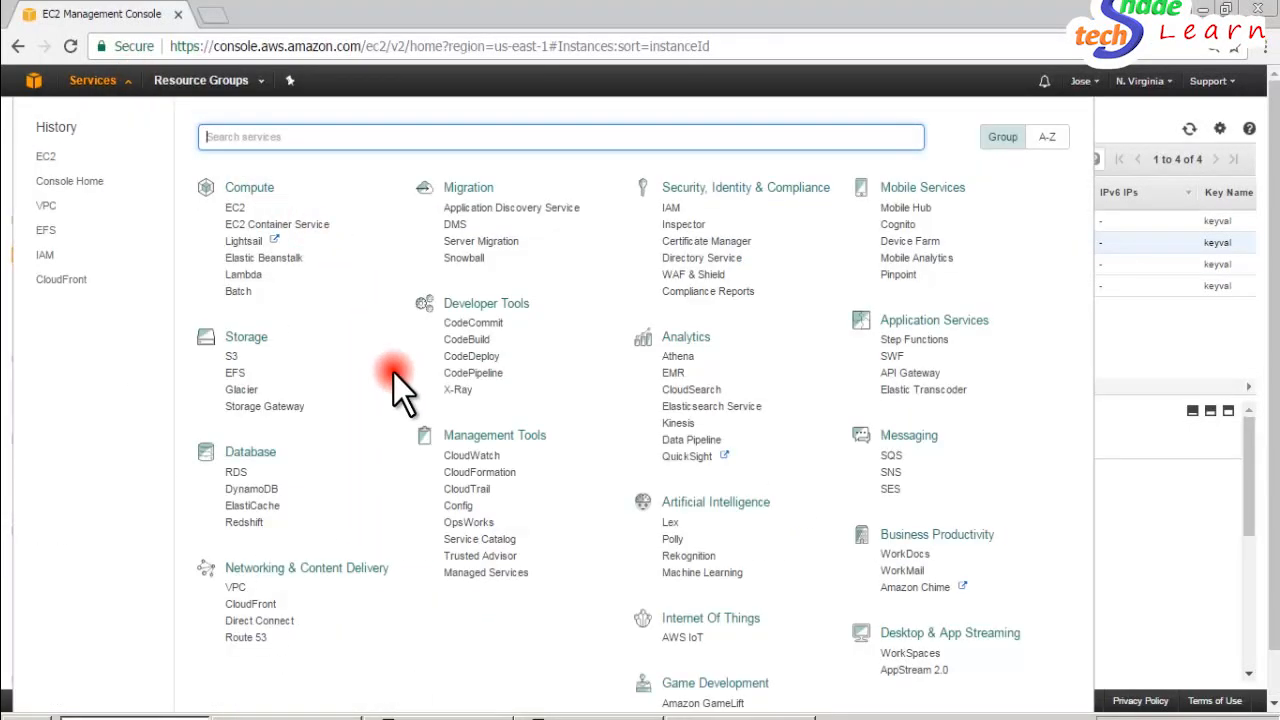
pyautogui.write('e')
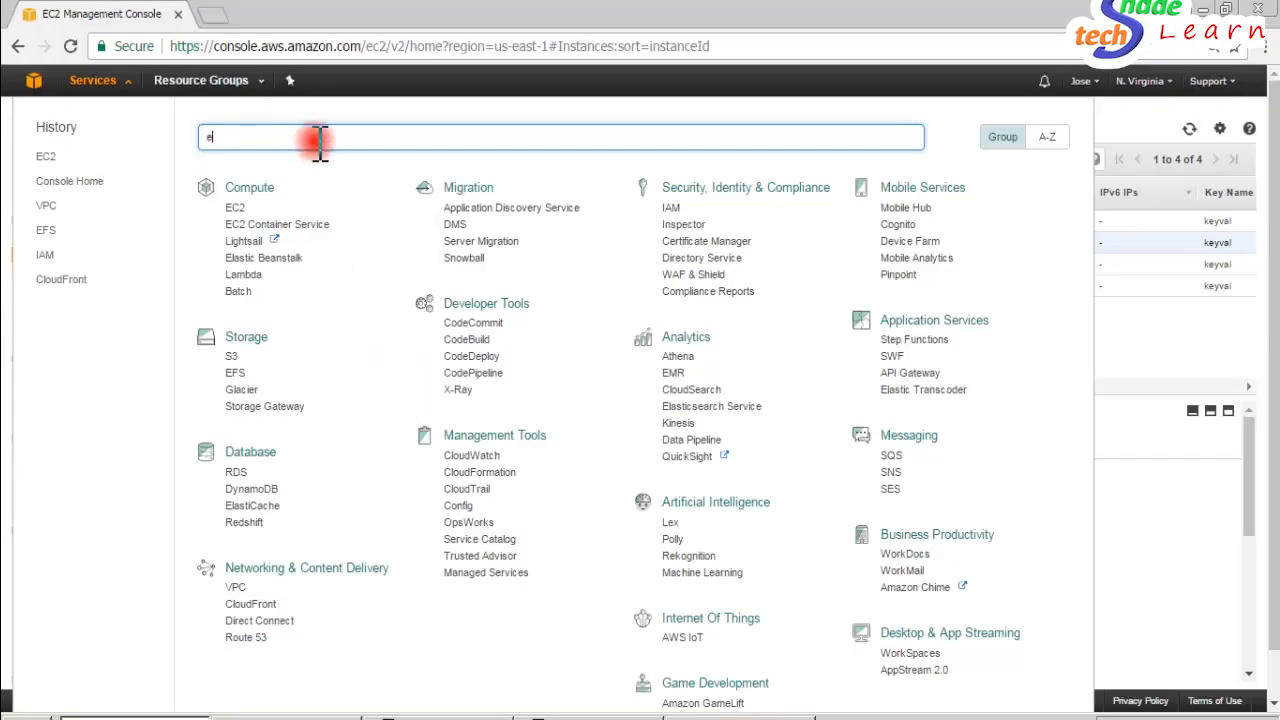
pyautogui.write('lastic load')
pyautogui.press('BackSpace')
pyautogui.press('BackSpace')
pyautogui.press('BackSpace')
pyautogui.press('BackSpace')
pyautogui.press('BackSpace')
pyautogui.press('BackSpace')
pyautogui.press('BackSpace')
pyautogui.press('BackSpace')
pyautogui.press('BackSpace')
pyautogui.press('BackSpace')
pyautogui.press('BackSpace')
pyautogui.press('BackSpace')
pyautogui.write('load')
pyautogui.press('BackSpace')
pyautogui.press('BackSpace')
pyautogui.press('BackSpace')
pyautogui.press('BackSpace')
pyautogui.click(1136, 466)
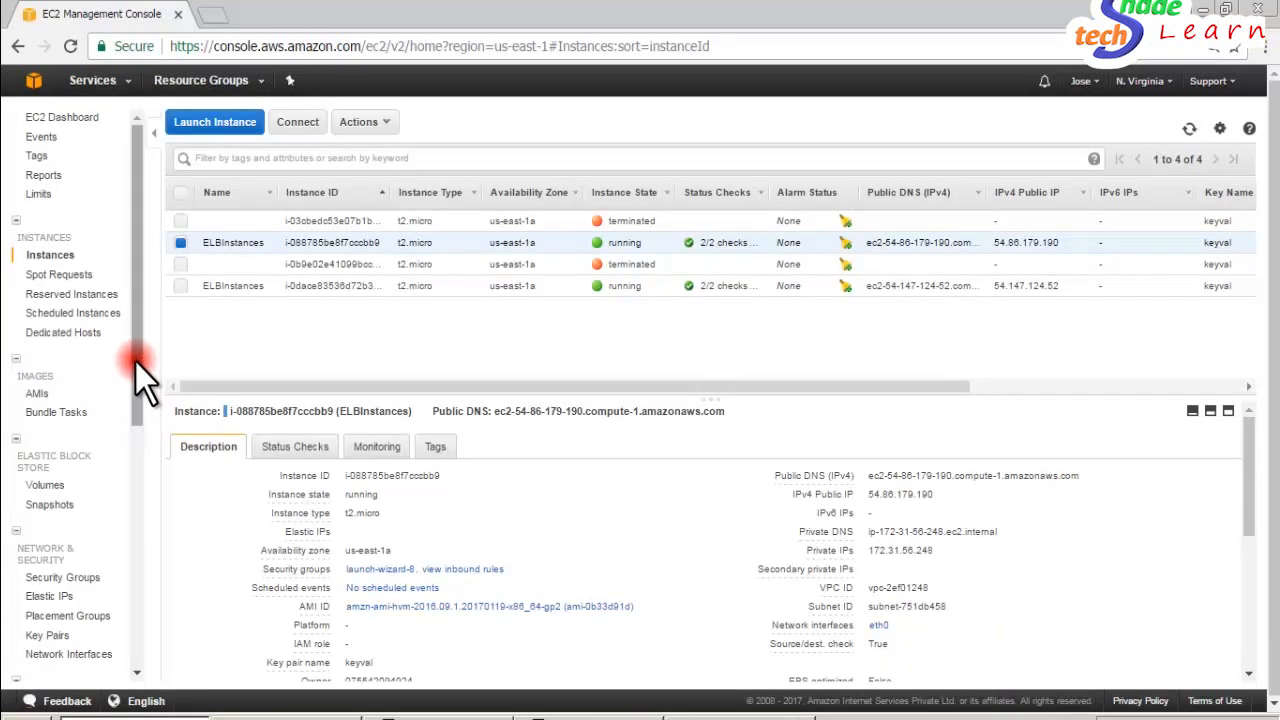
# - Go to the EC2 load balancers page and start creating an Application Load Balancer
pyautogui.moveTo(136, 366); pyautogui.dragTo(135, 494)
pyautogui.click(55, 464)
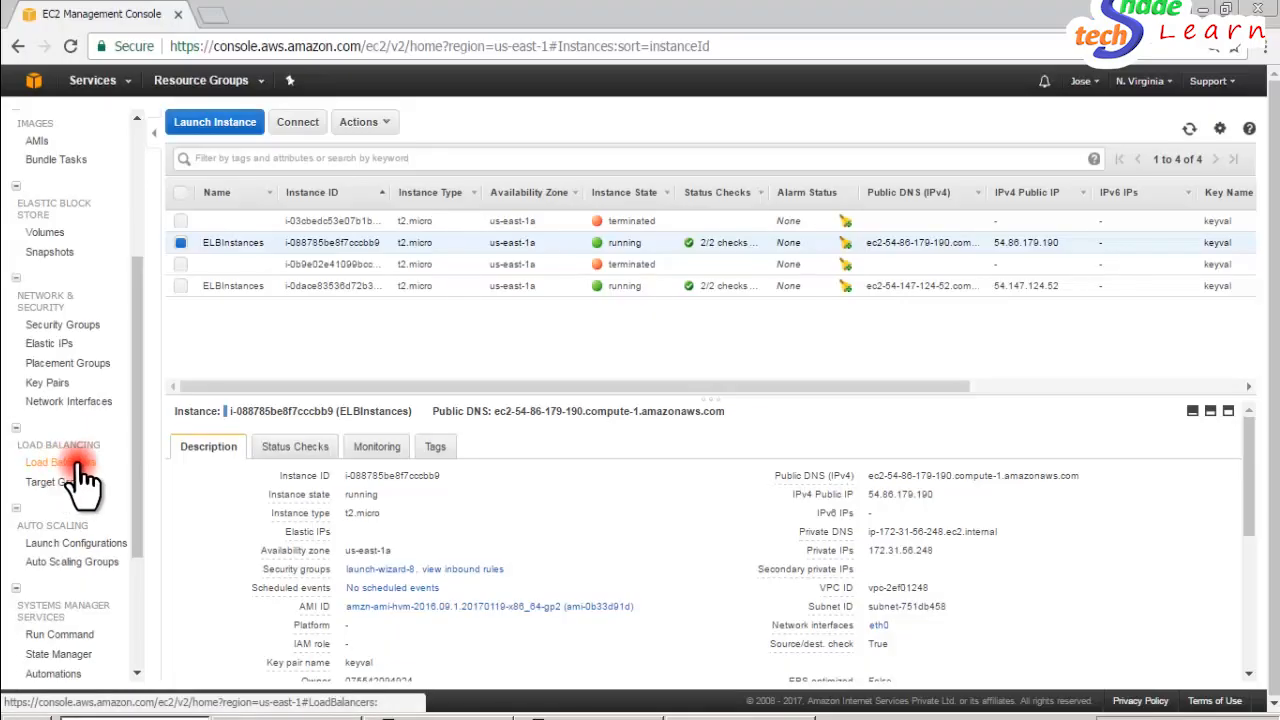
pyautogui.click(62, 463)
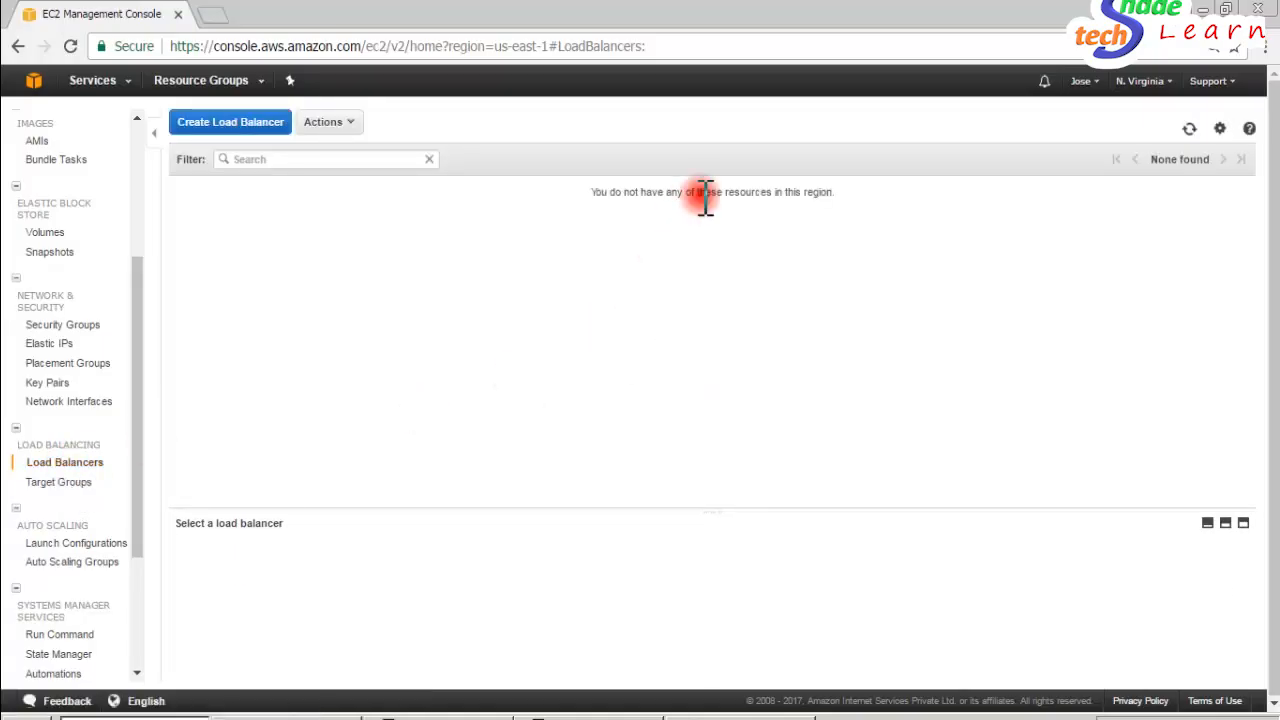
pyautogui.click(224, 126)
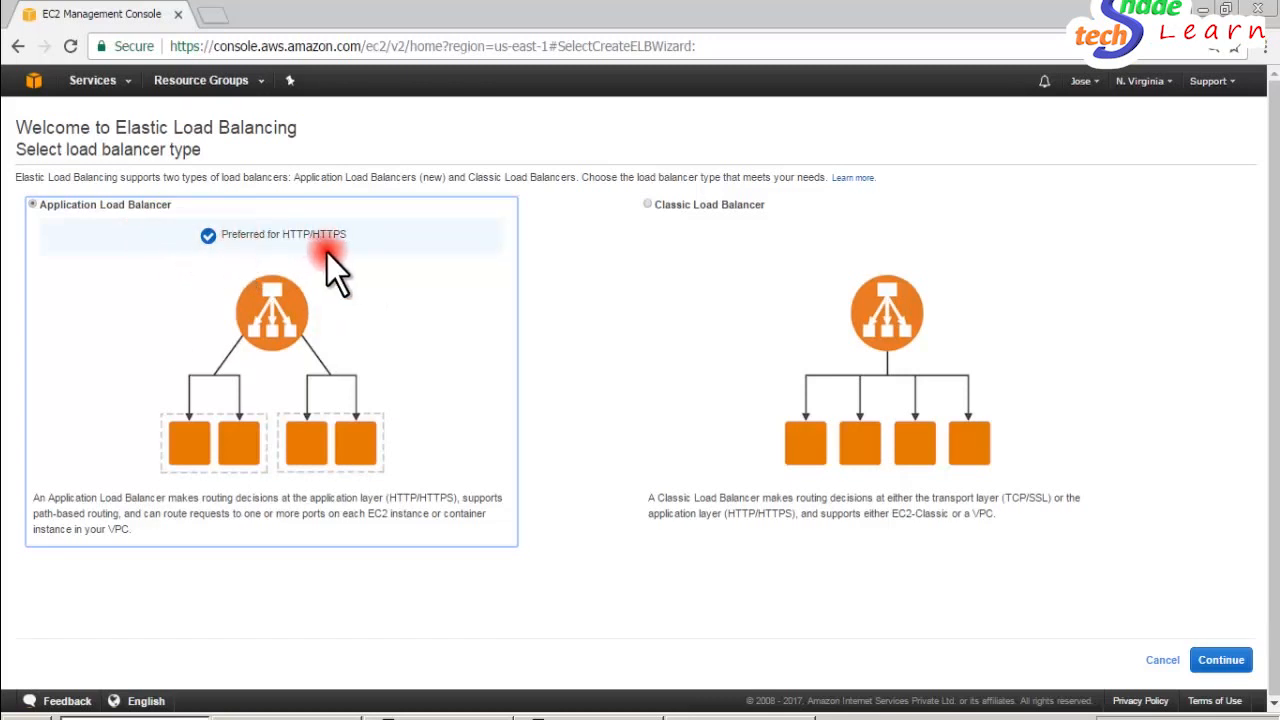
pyautogui.click(1238, 660)
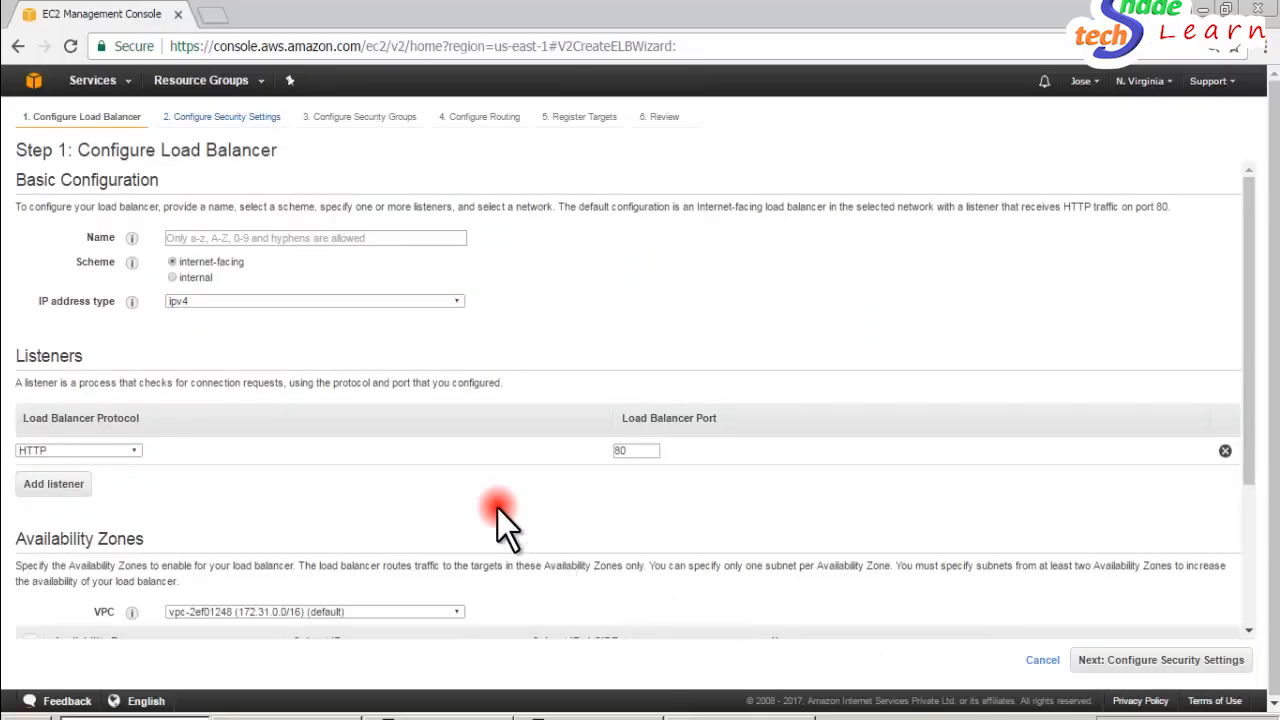
# - Name the load balancer CbaELB
pyautogui.click(241, 240)
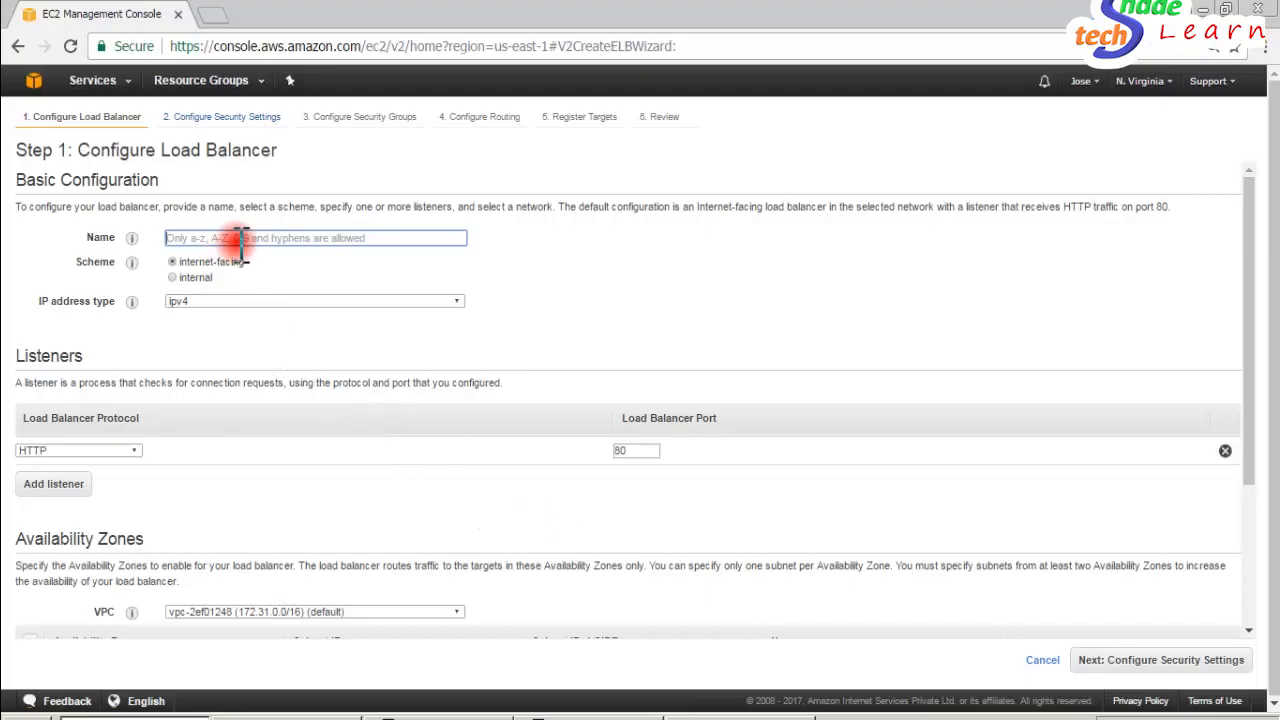
pyautogui.write('App')
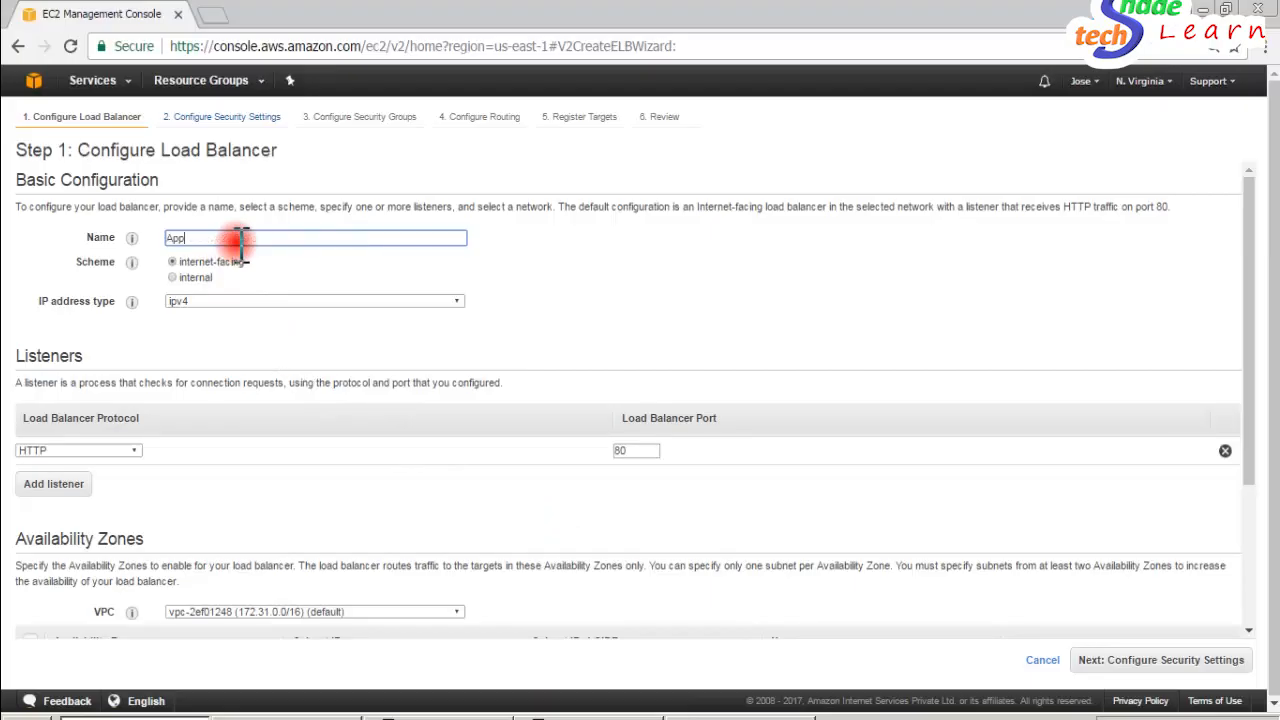
pyautogui.press('BackSpace')
pyautogui.write('CbaELB')
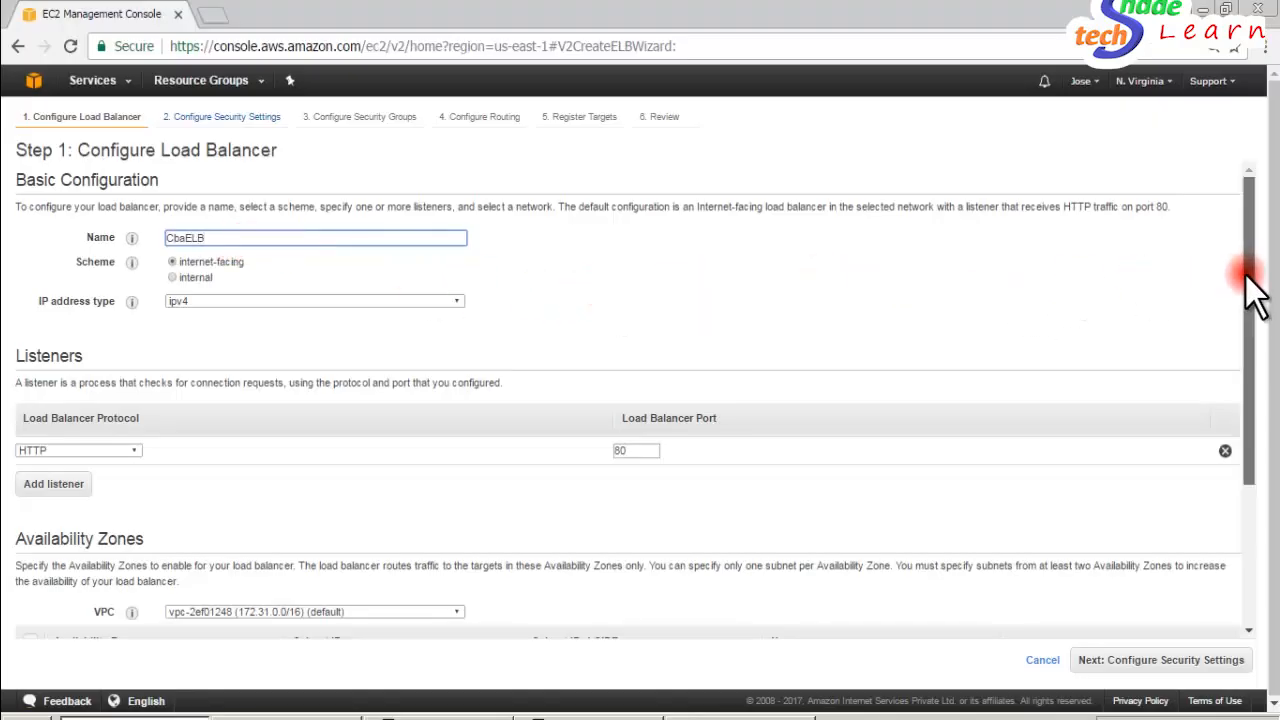
# - Enable the availability zones us-east-1a, us-east-1b, us-east-1c and us-east-1e for the load balancer and continue to the security settings
pyautogui.moveTo(1245, 274); pyautogui.dragTo(1251, 364)
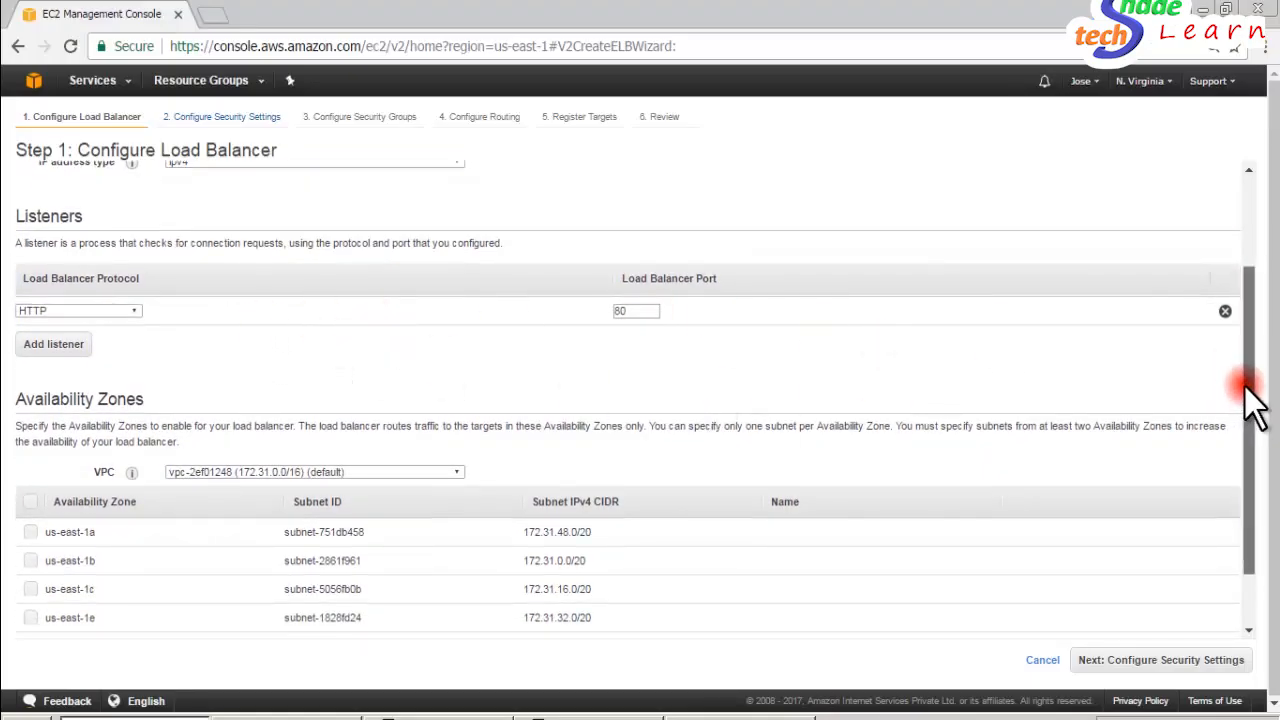
pyautogui.moveTo(1244, 385); pyautogui.dragTo(1246, 479)
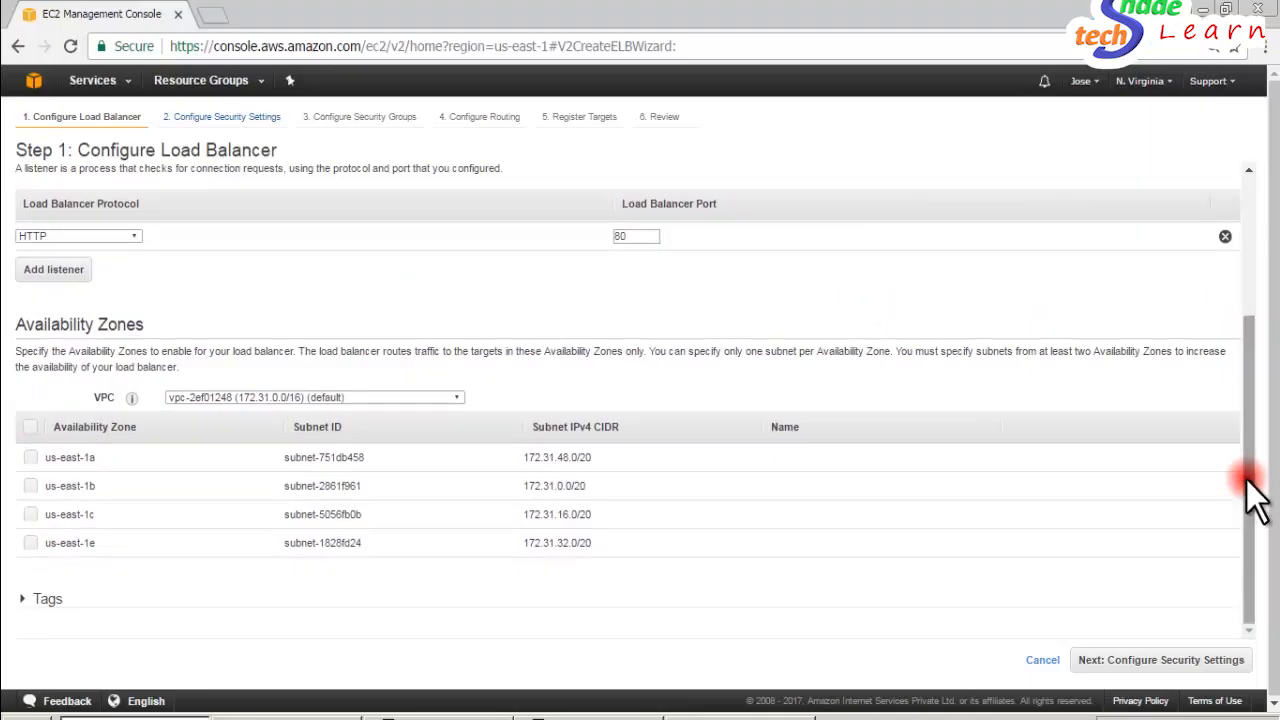
pyautogui.click(30, 426)
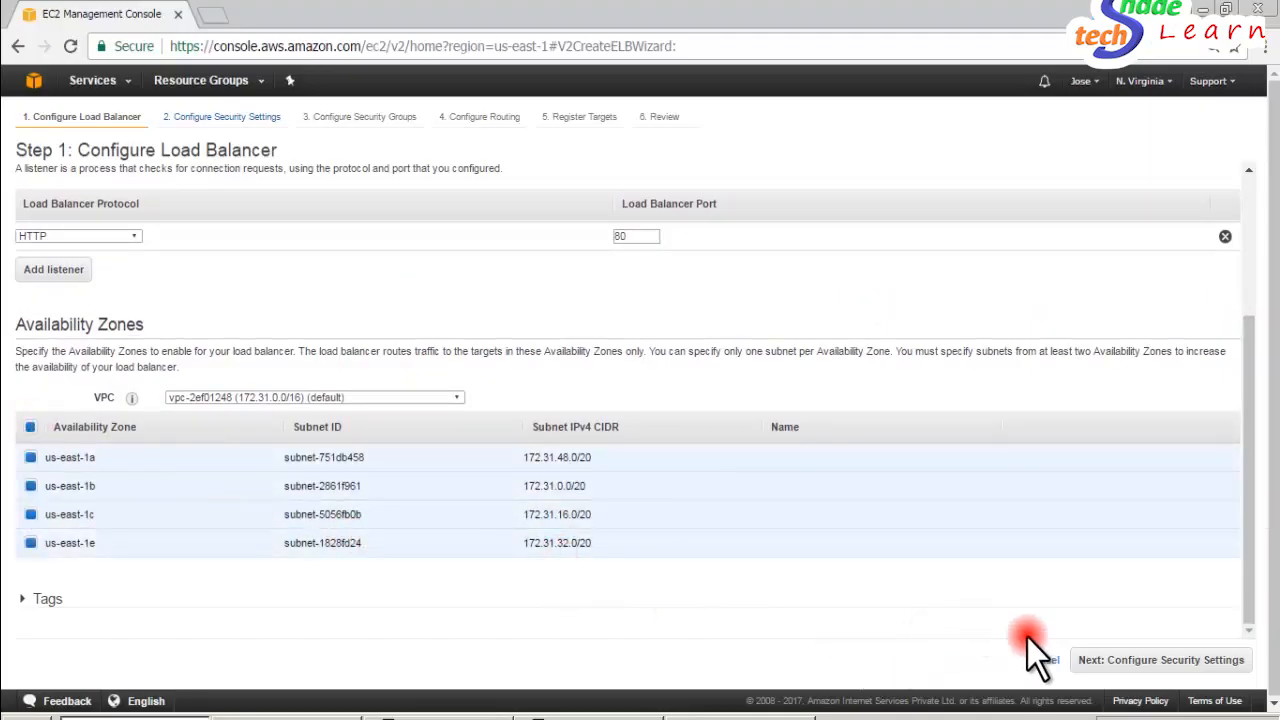
pyautogui.click(21, 599)
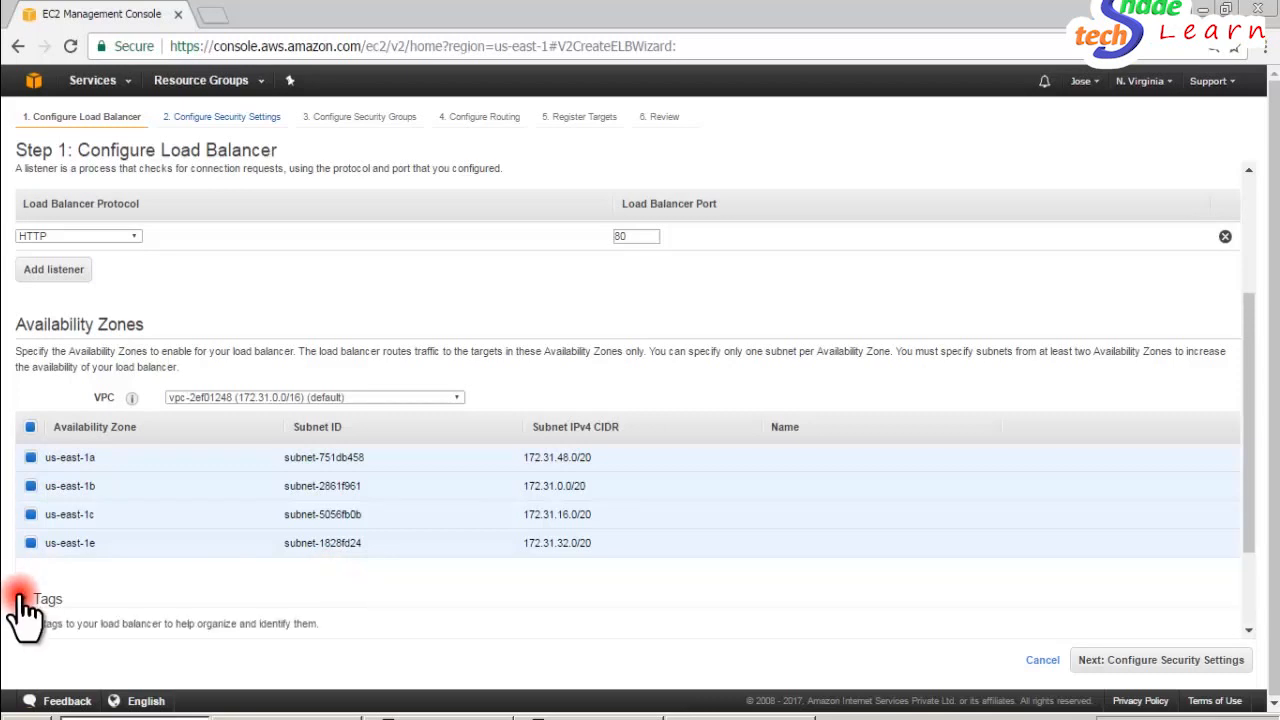
pyautogui.click(20, 598)
pyautogui.moveTo(1245, 353); pyautogui.dragTo(1255, 470)
pyautogui.click(1160, 662)
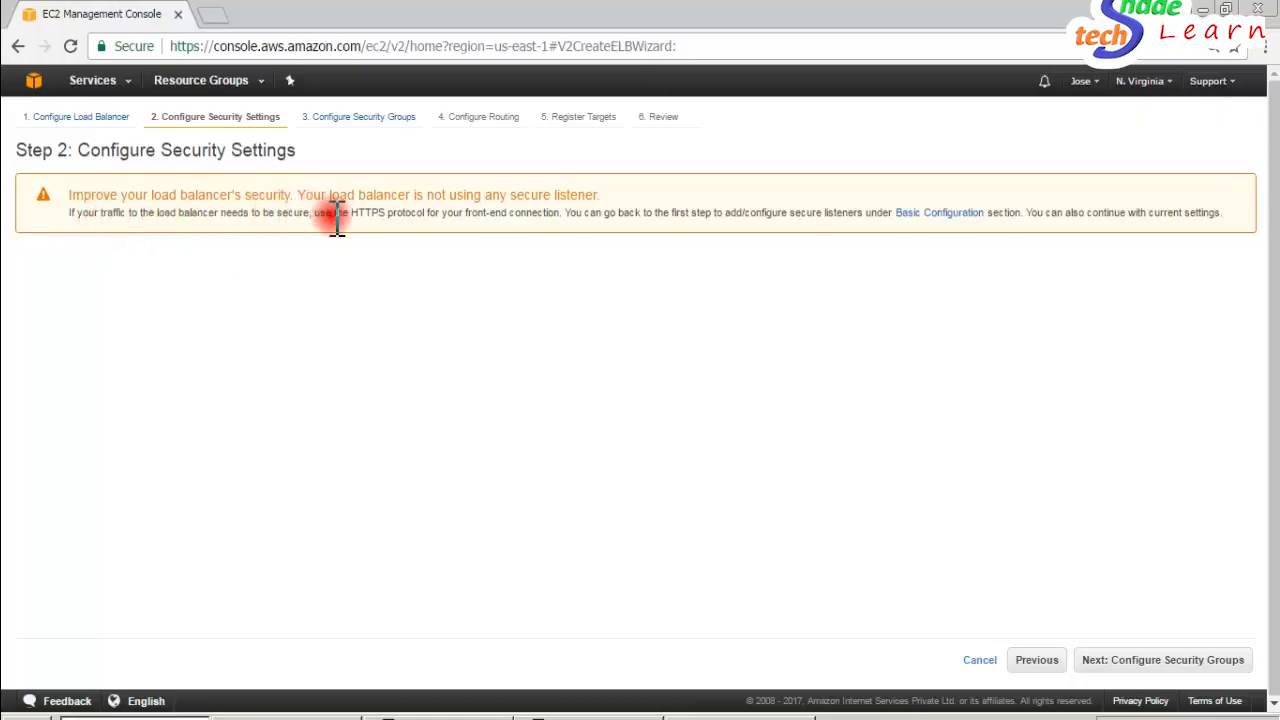
# - Read the note about using HTTPS for secure traffic and continue to the security groups without adding a secure listener
pyautogui.moveTo(380, 217); pyautogui.dragTo(523, 223)
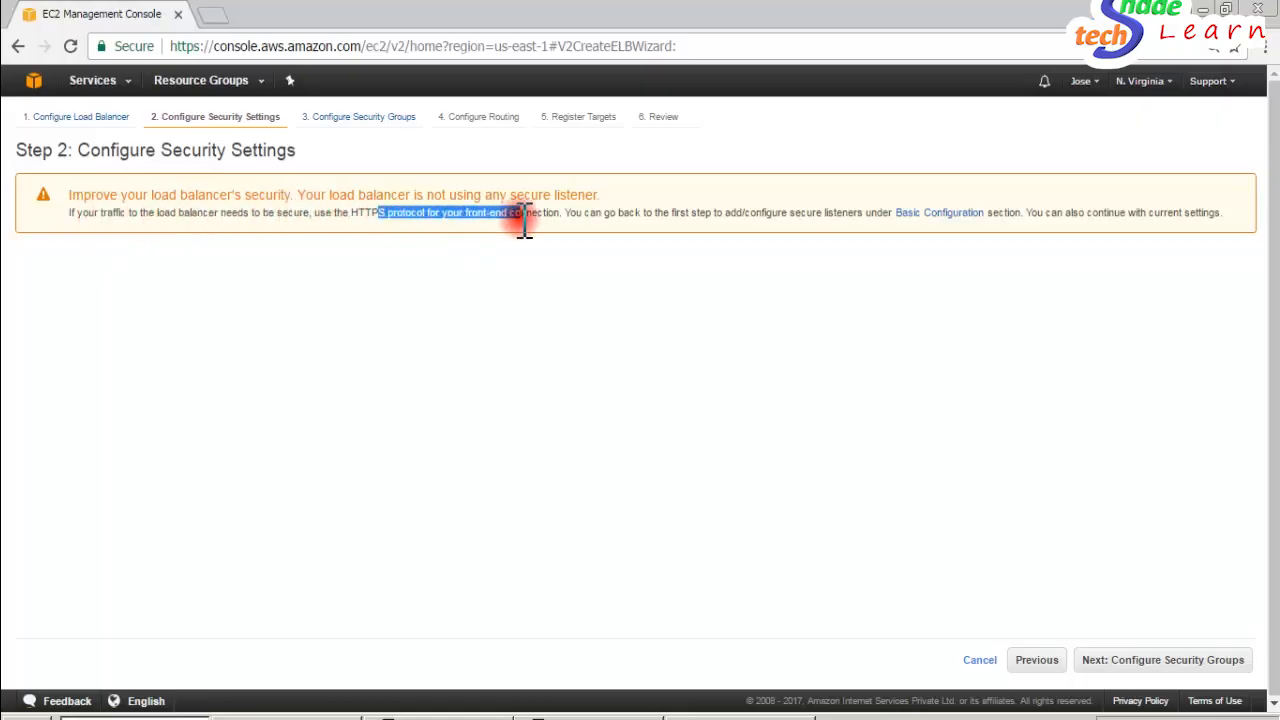
pyautogui.click(523, 220)
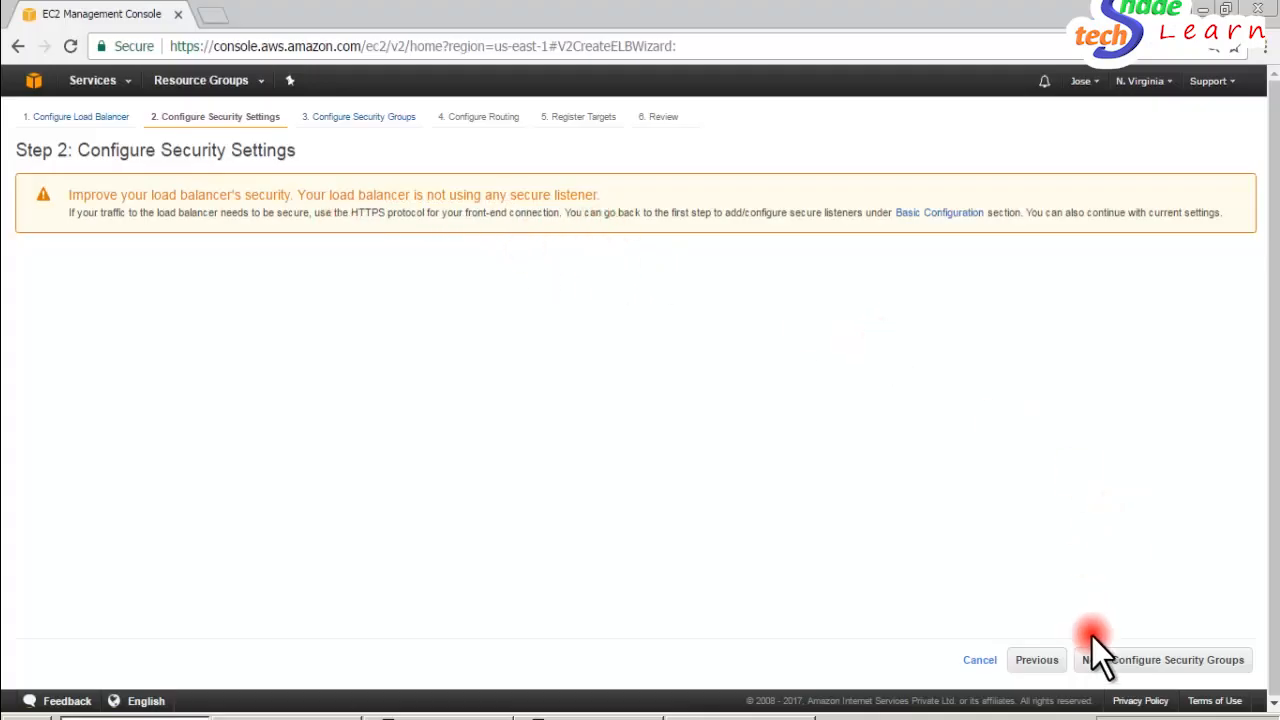
pyautogui.click(1166, 662)
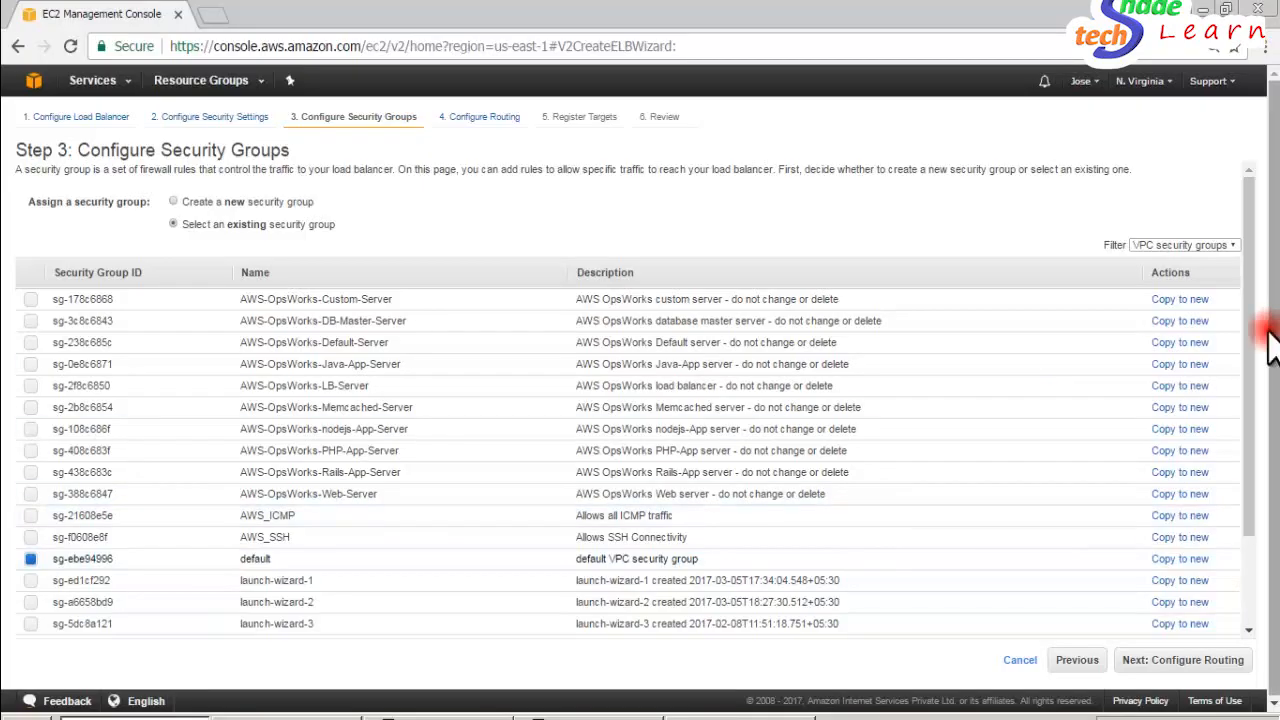
pyautogui.moveTo(1245, 345); pyautogui.dragTo(1258, 512)
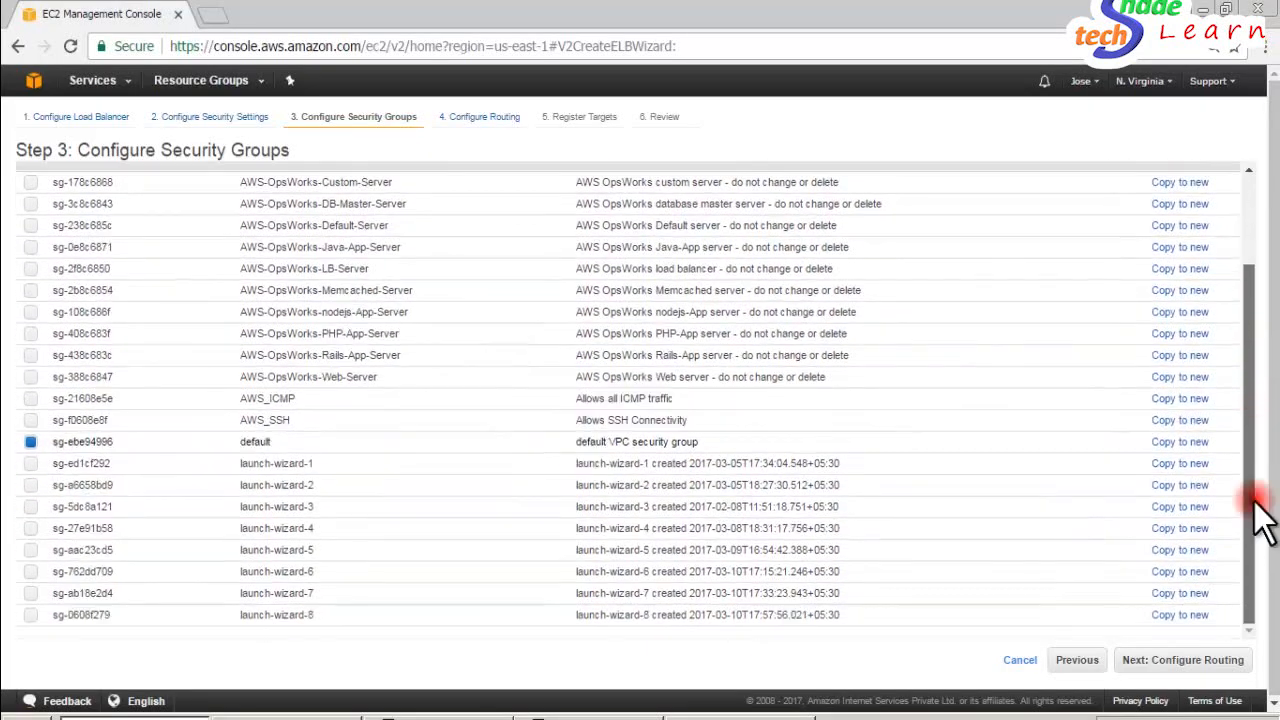
pyautogui.click(214, 14)
pyautogui.write('aws')
pyautogui.press('Return')
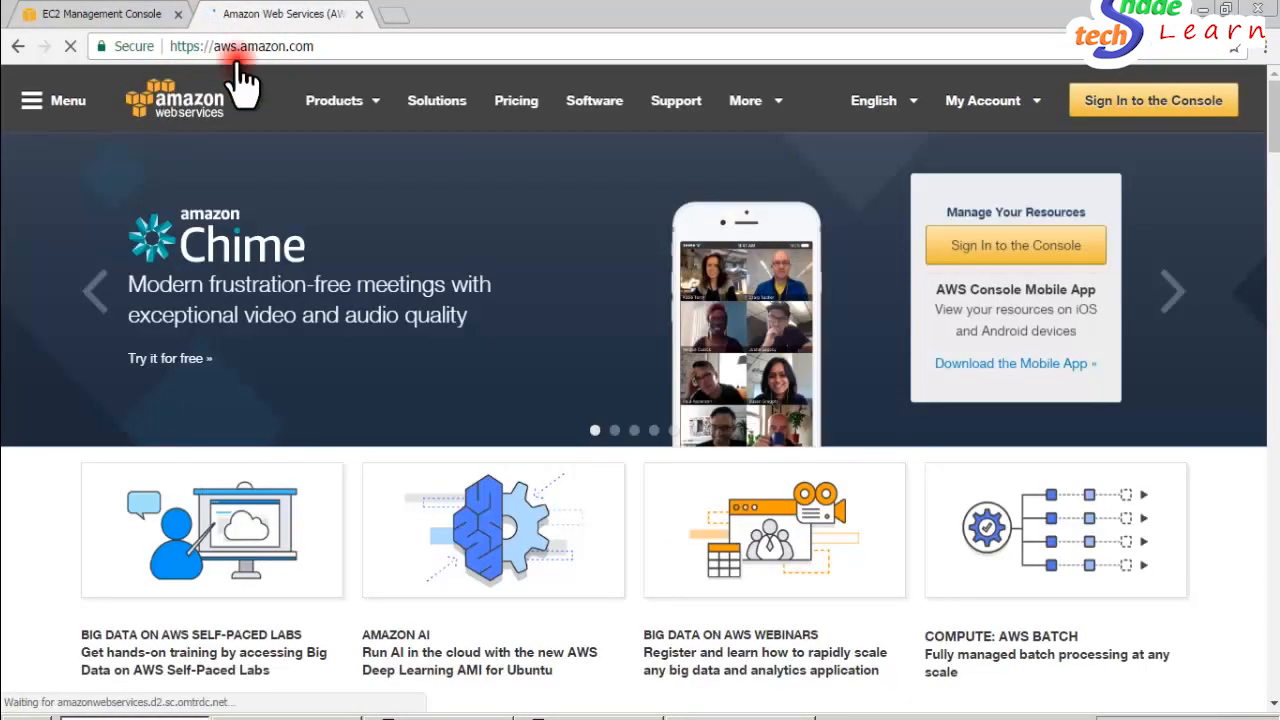
pyautogui.click(1000, 258)
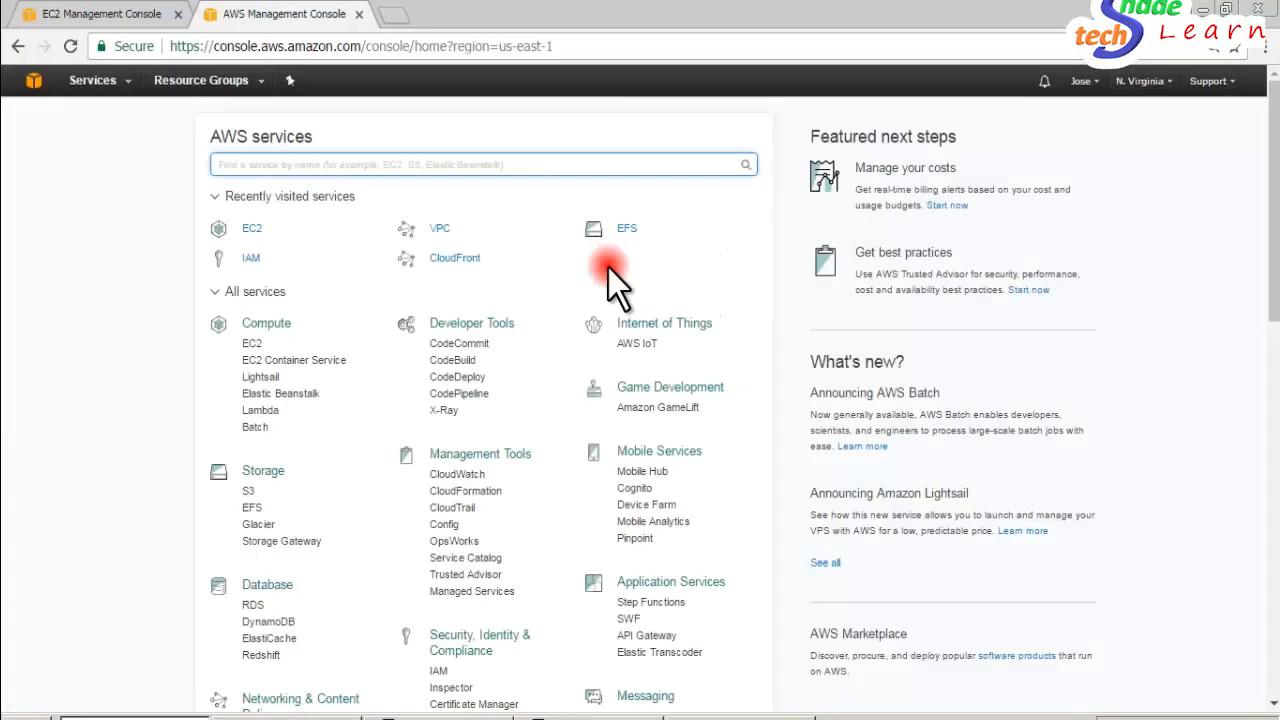
pyautogui.click(250, 231)
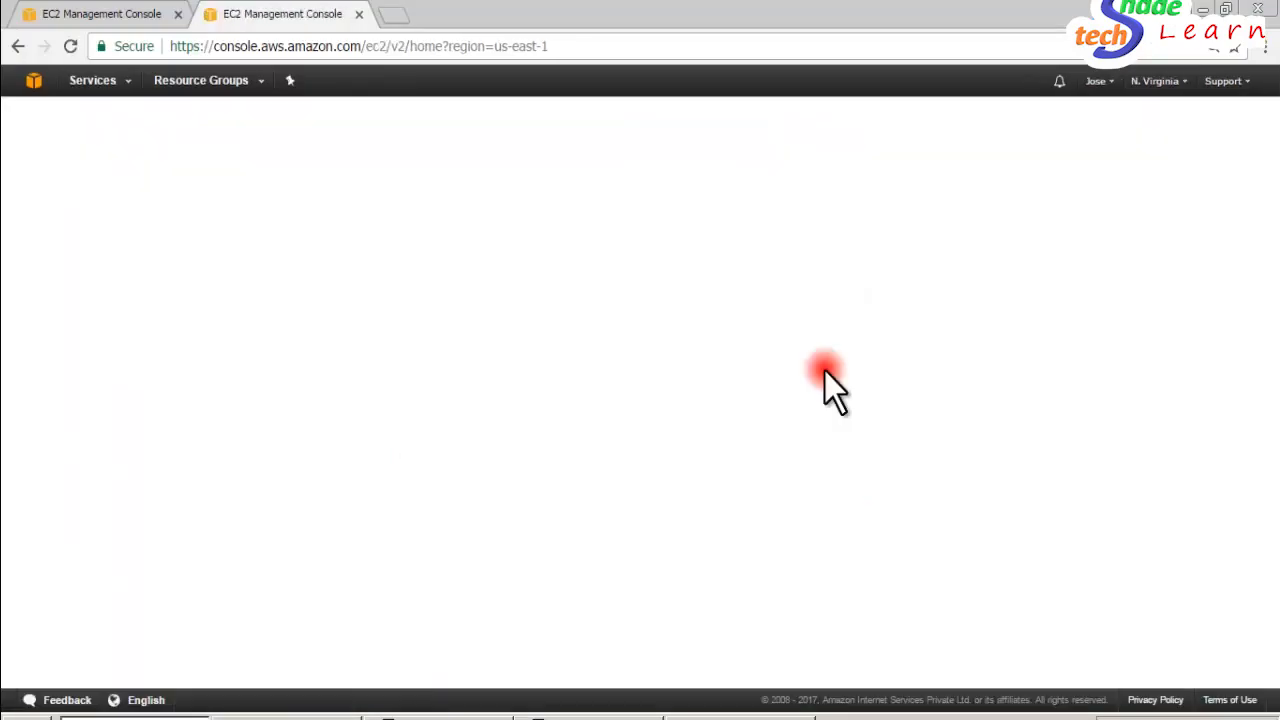
pyautogui.click(295, 172)
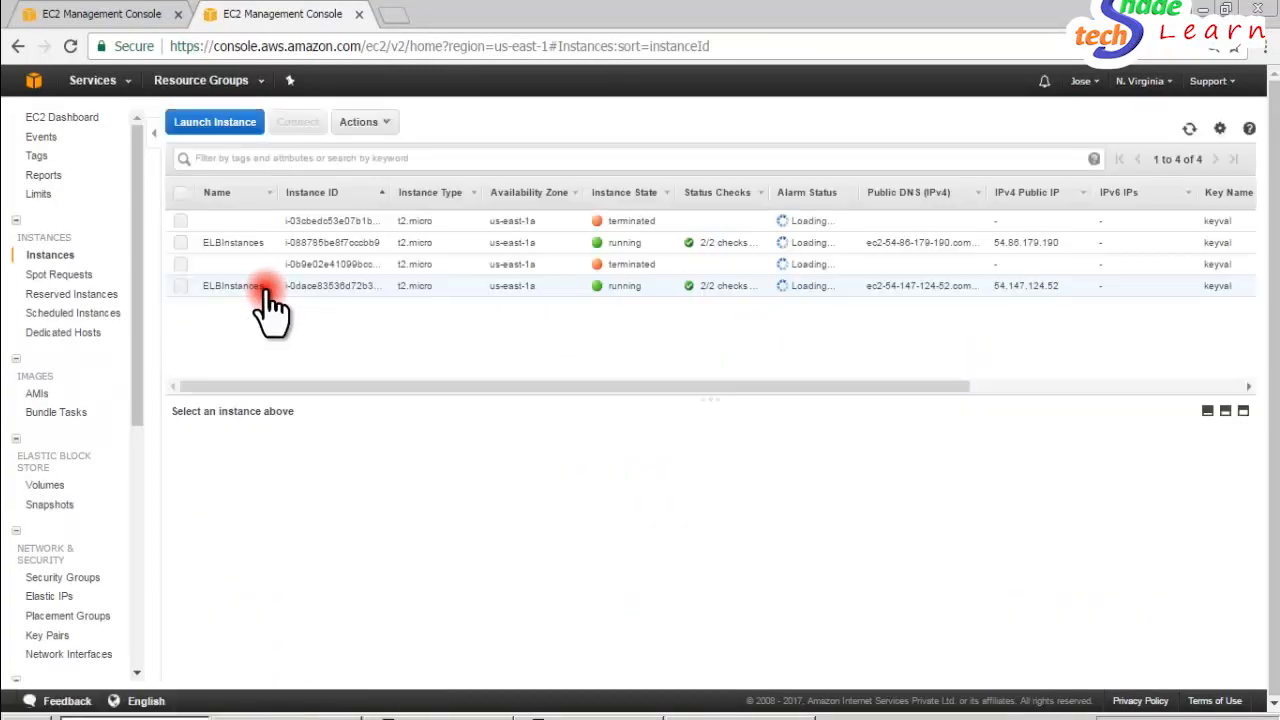
pyautogui.click(180, 288)
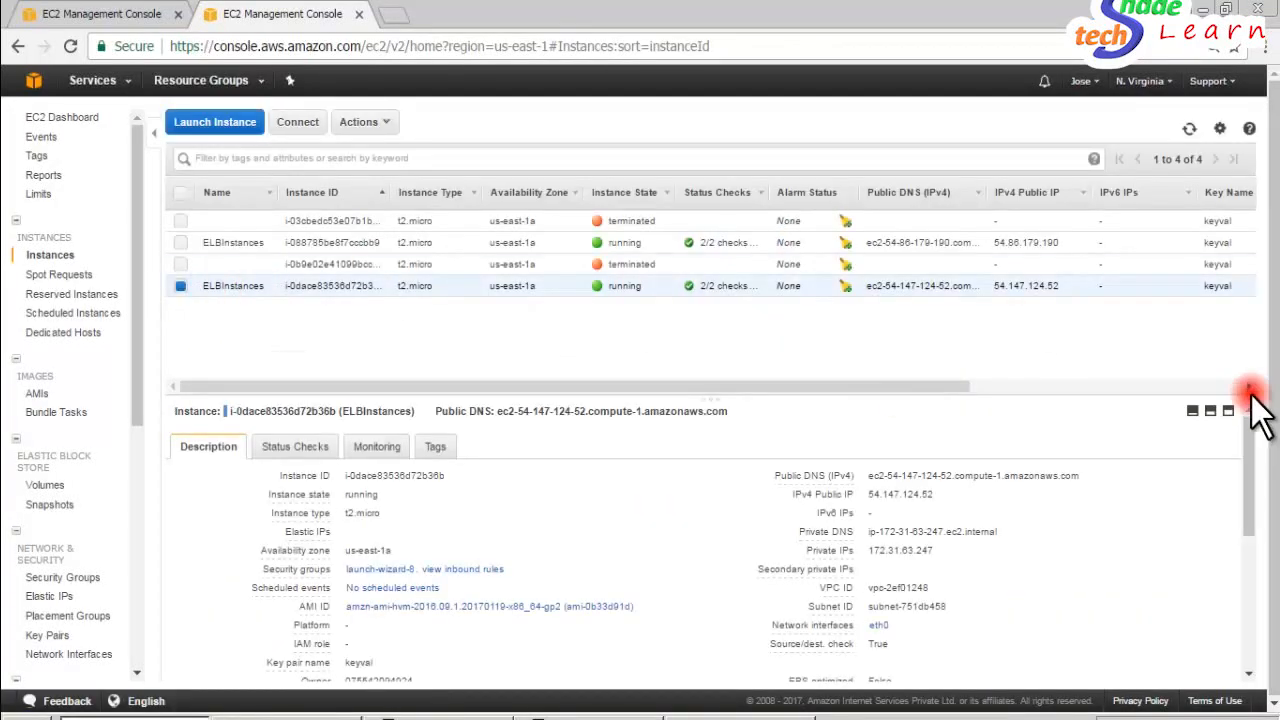
pyautogui.moveTo(1246, 437); pyautogui.dragTo(1250, 485)
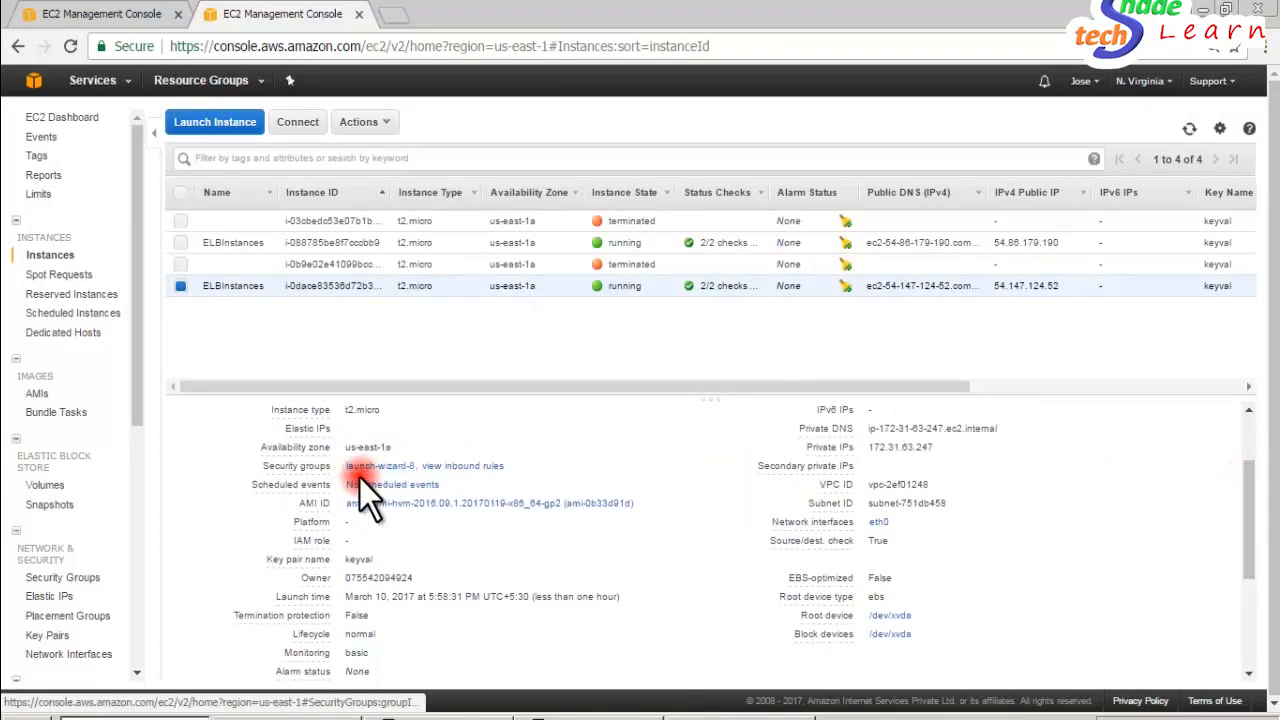
# - Back in the load balancer wizard, assign the launch-wizard-8 security group alongside default and continue to the routing configuration
pyautogui.click(80, 16)
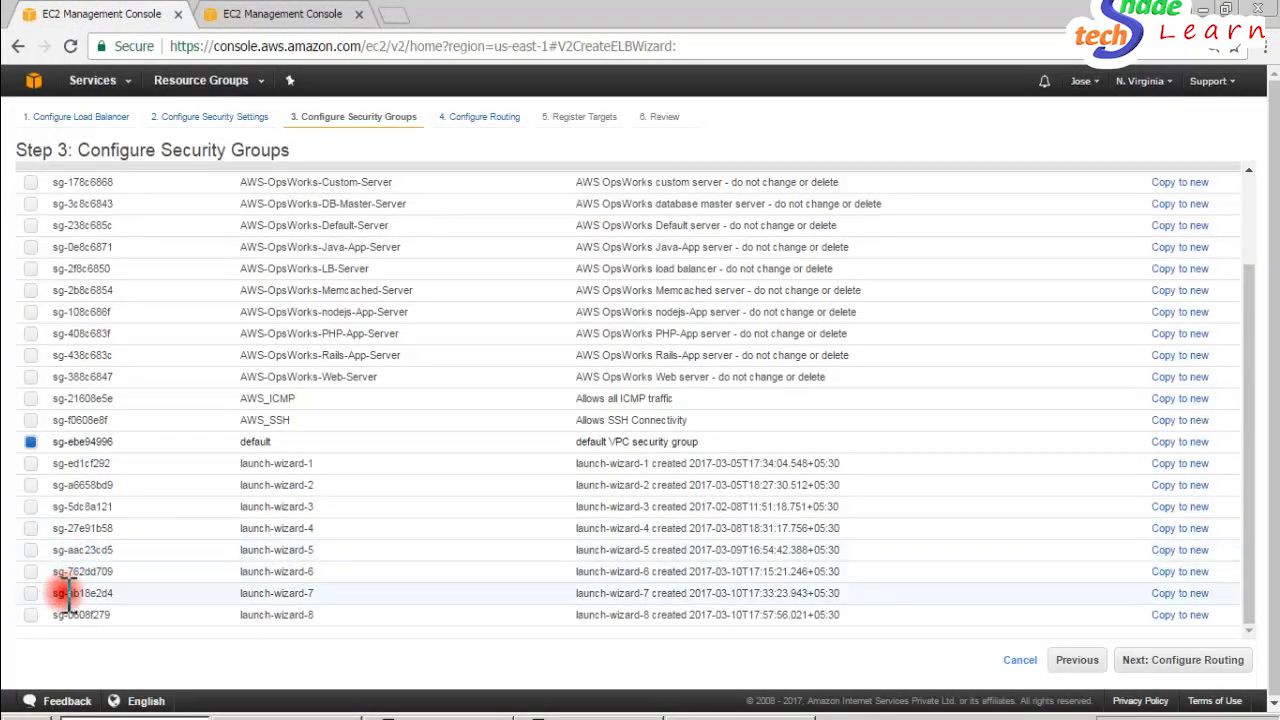
pyautogui.click(31, 615)
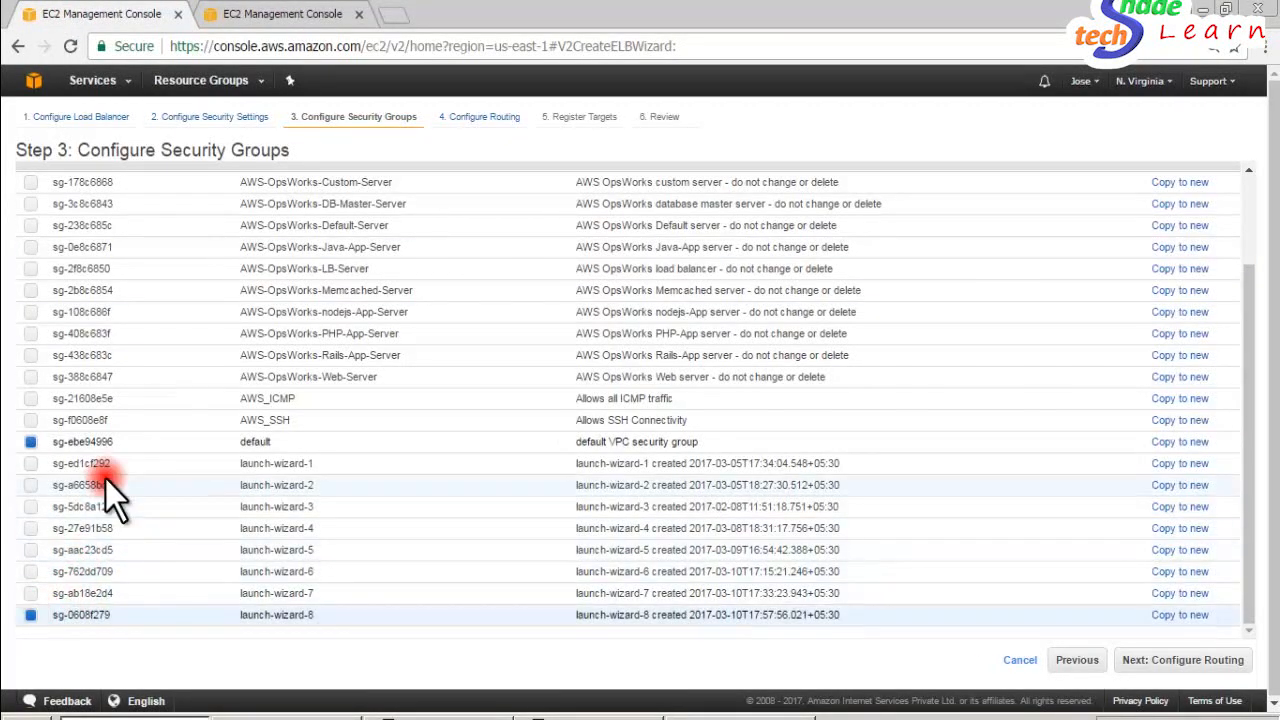
pyautogui.click(31, 441)
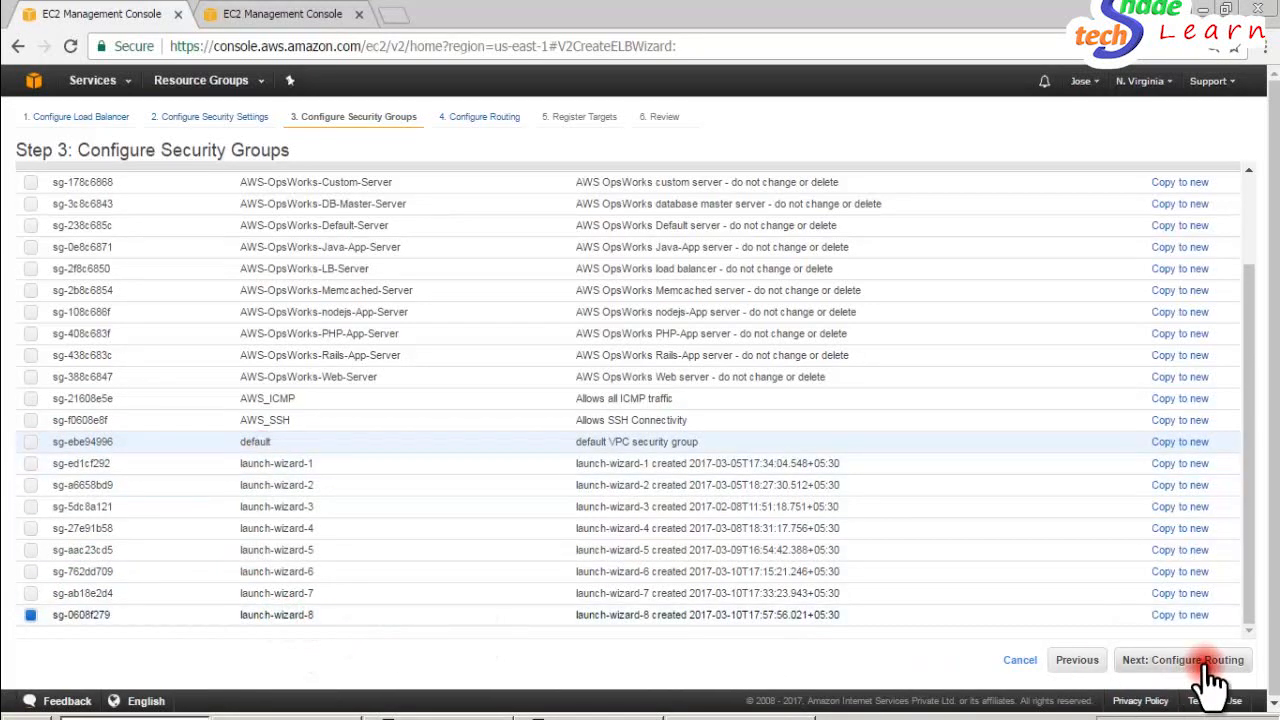
pyautogui.click(31, 442)
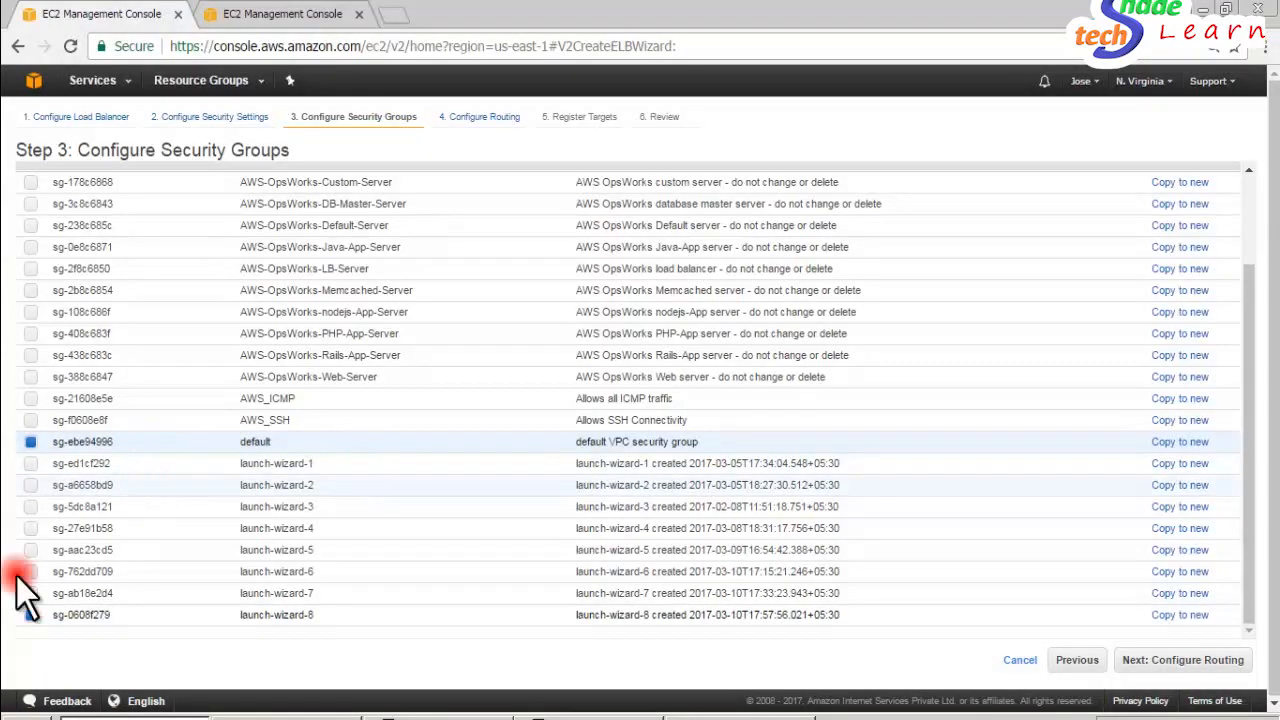
pyautogui.click(1188, 662)
pyautogui.moveTo(141, 250)
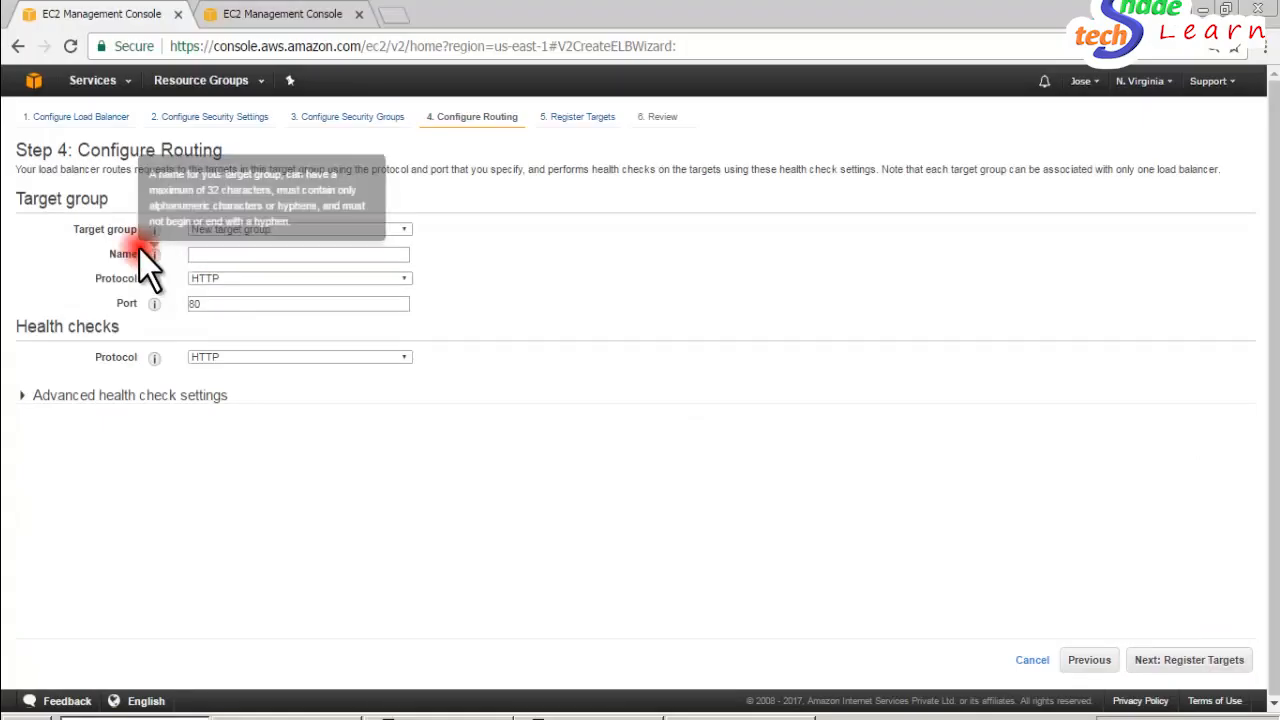
# - Review the target group choices and the advanced health check settings for port, healthy threshold, unhealthy threshold and timeout
pyautogui.click(271, 233)
pyautogui.click(271, 233)
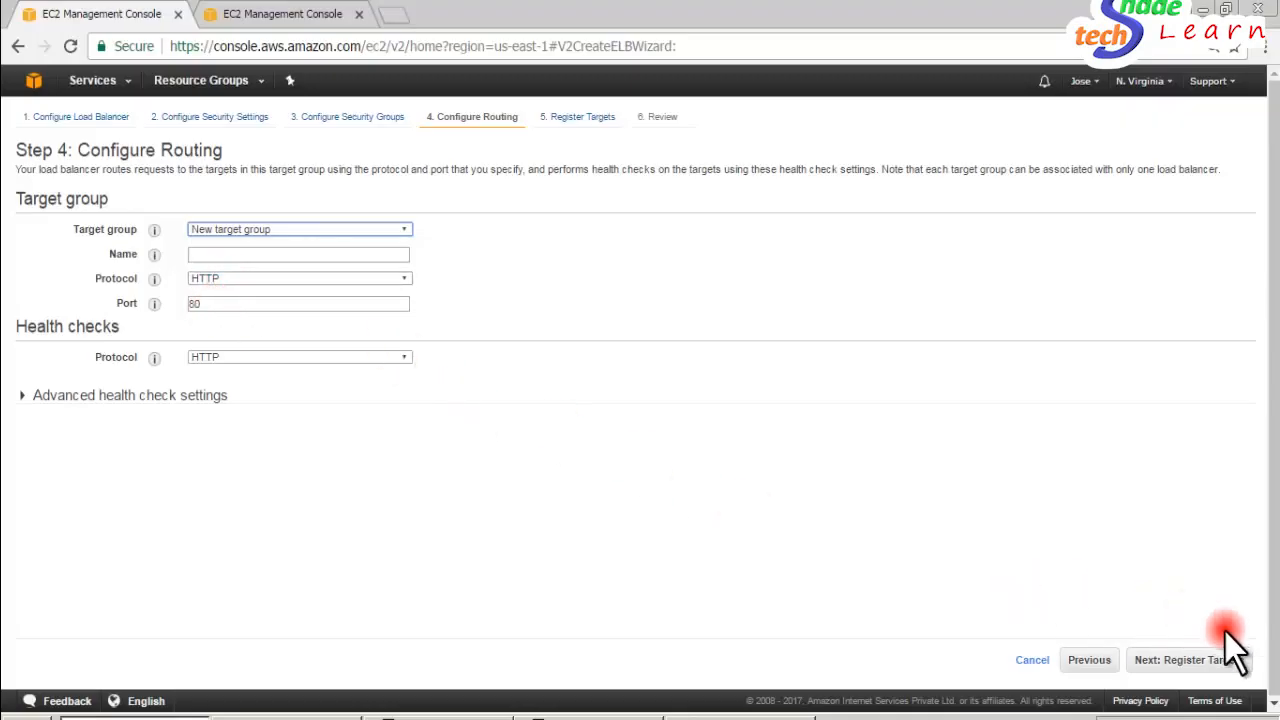
pyautogui.click(45, 397)
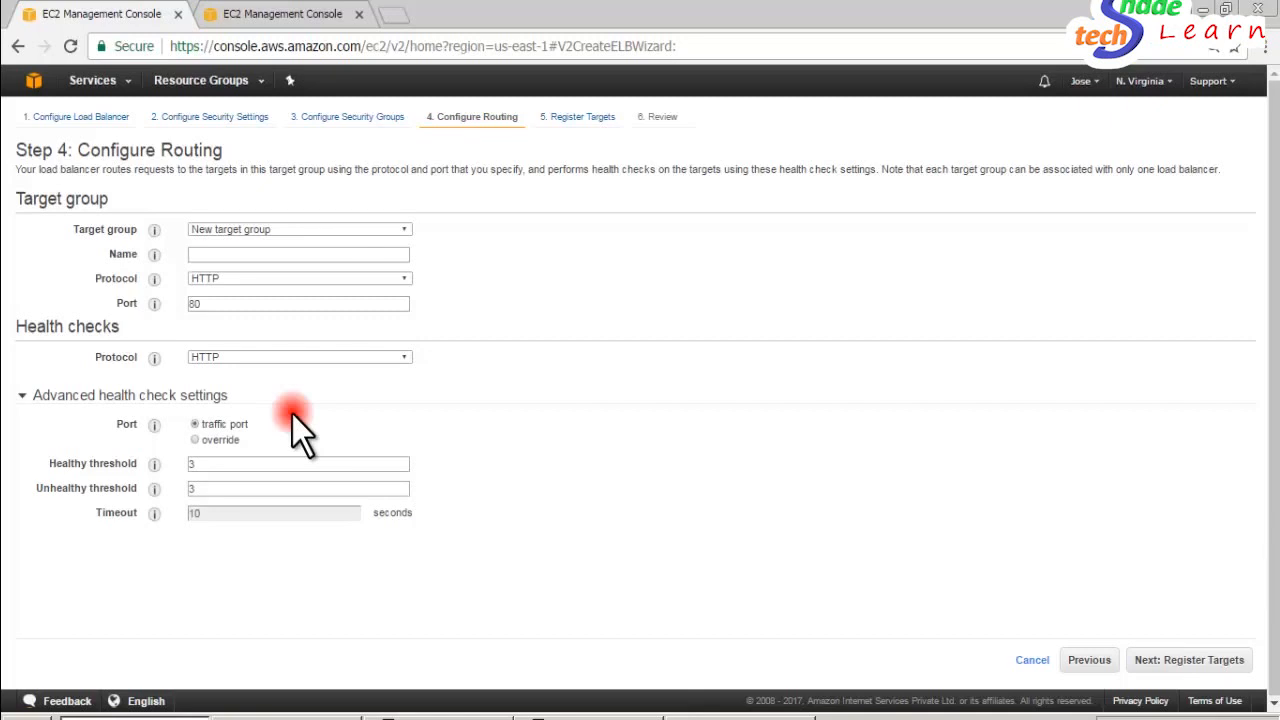
pyautogui.doubleClick(238, 463)
pyautogui.doubleClick(238, 488)
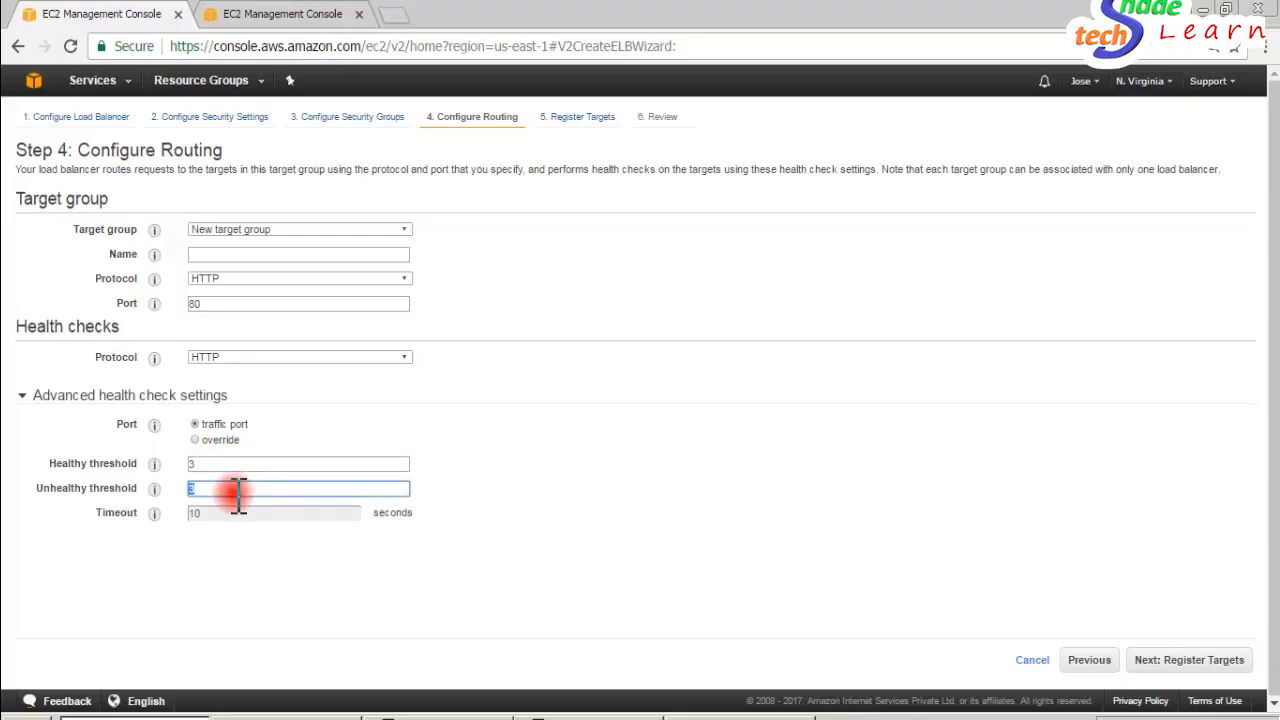
pyautogui.click(252, 459)
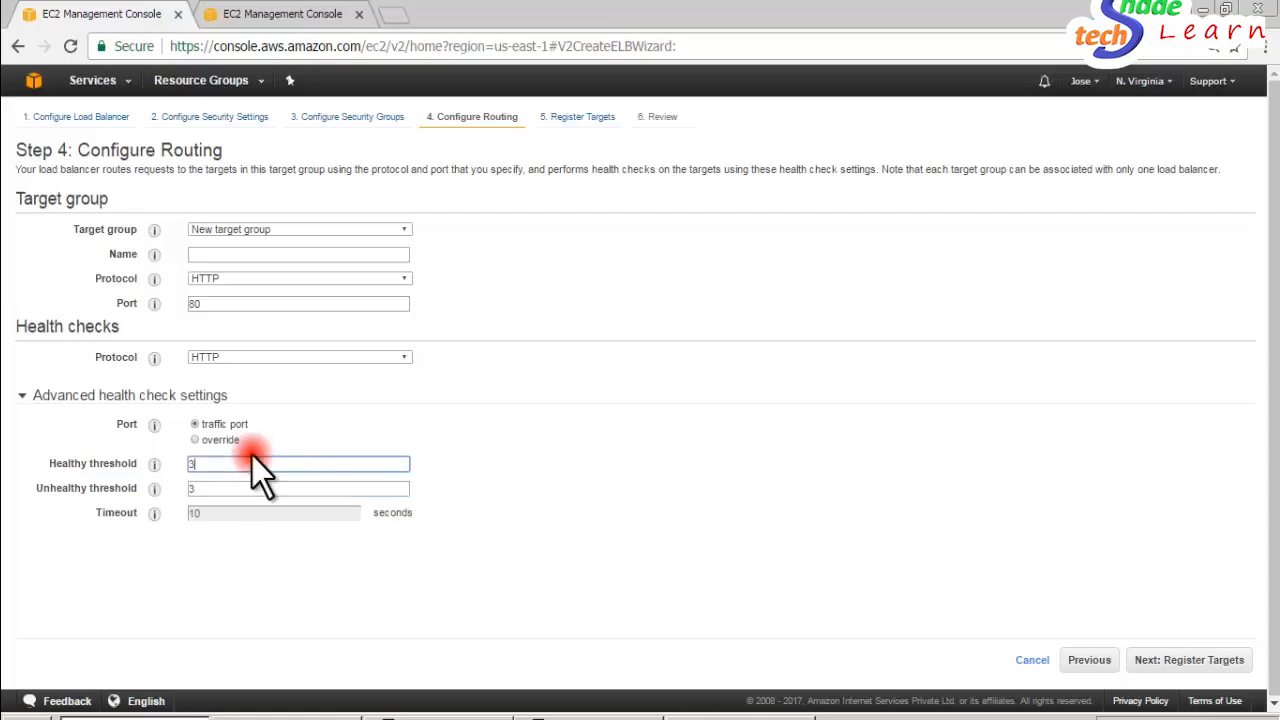
pyautogui.click(468, 402)
pyautogui.click(468, 402)
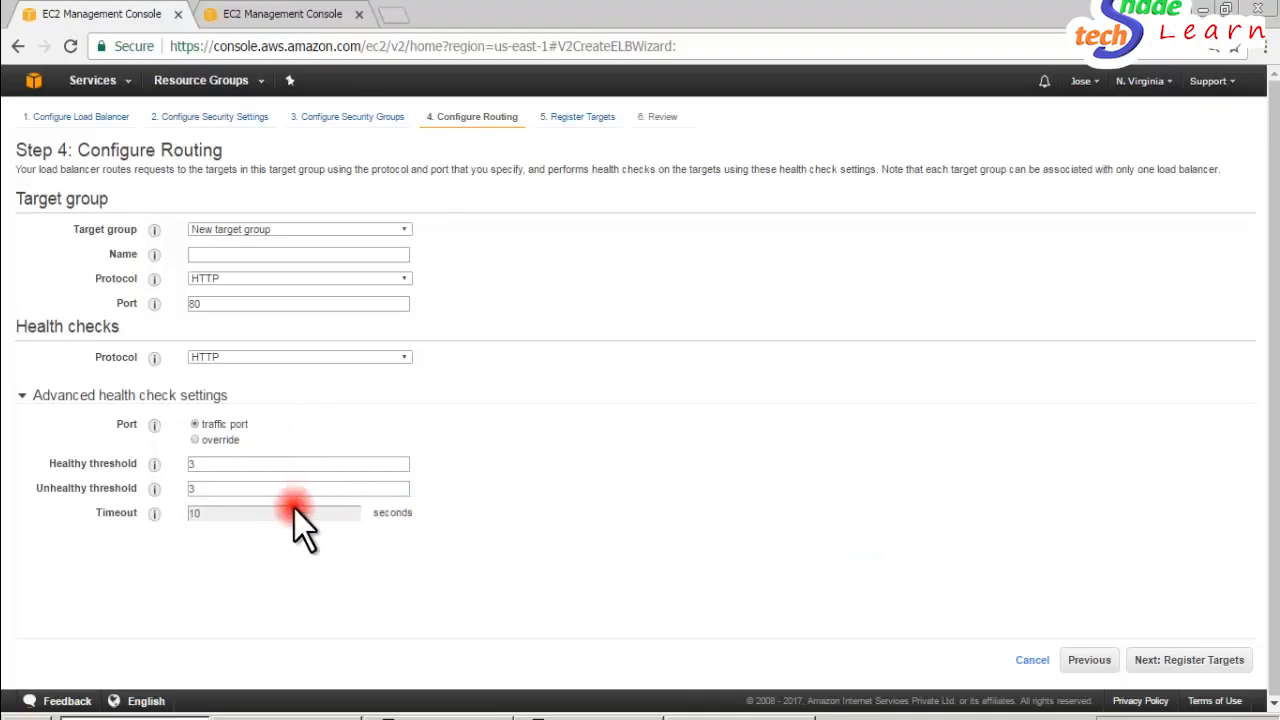
# - Name the new target group CBAELB and continue to registering targets
pyautogui.click(1212, 672)
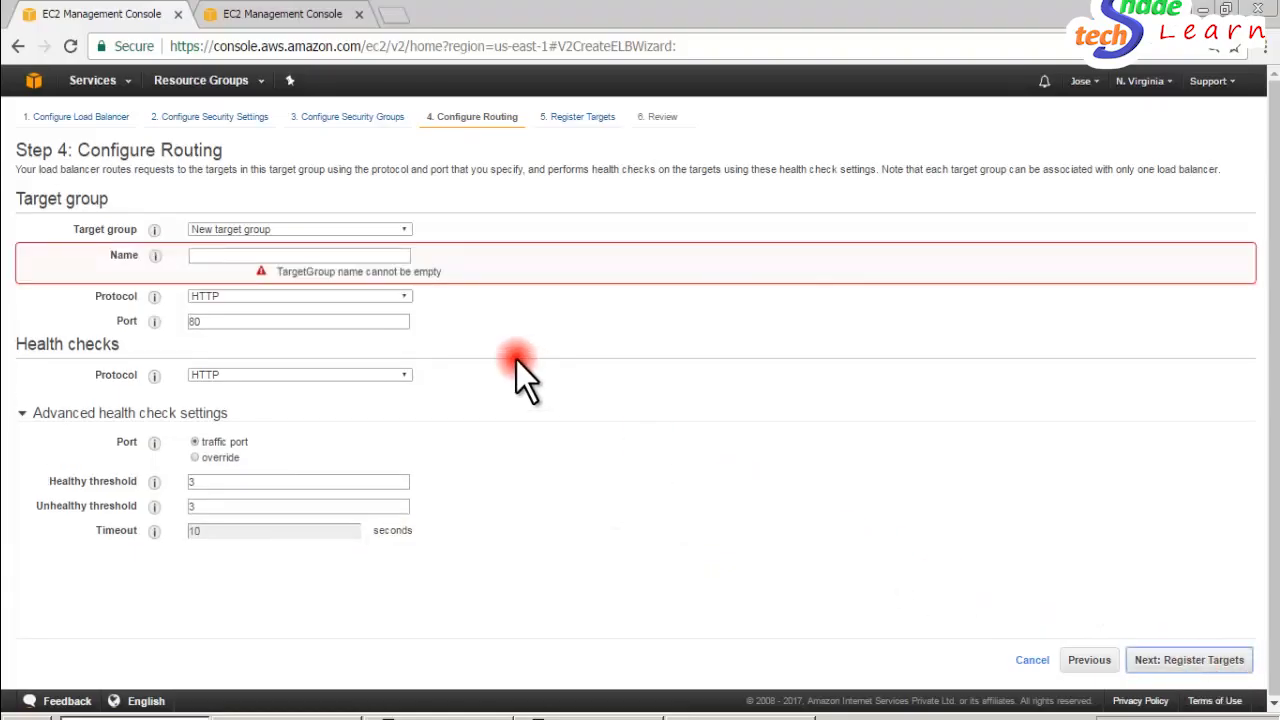
pyautogui.click(250, 258)
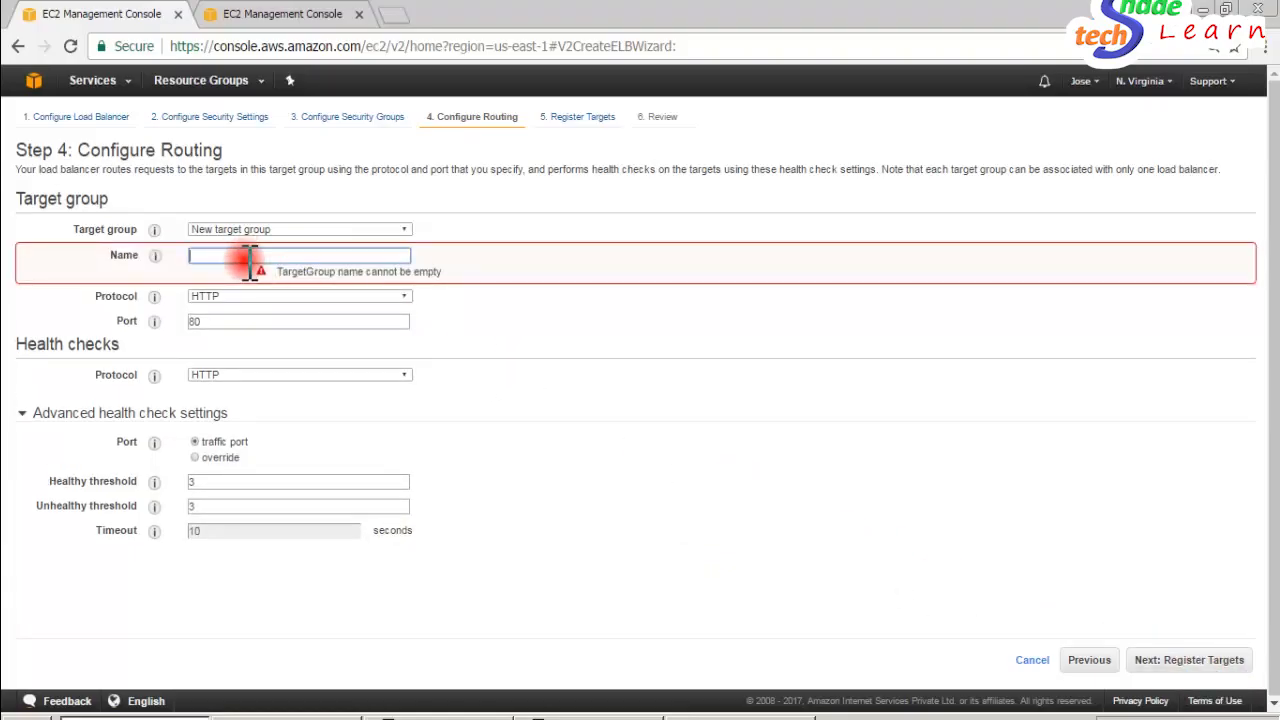
pyautogui.write('CBAELB')
pyautogui.click(1172, 660)
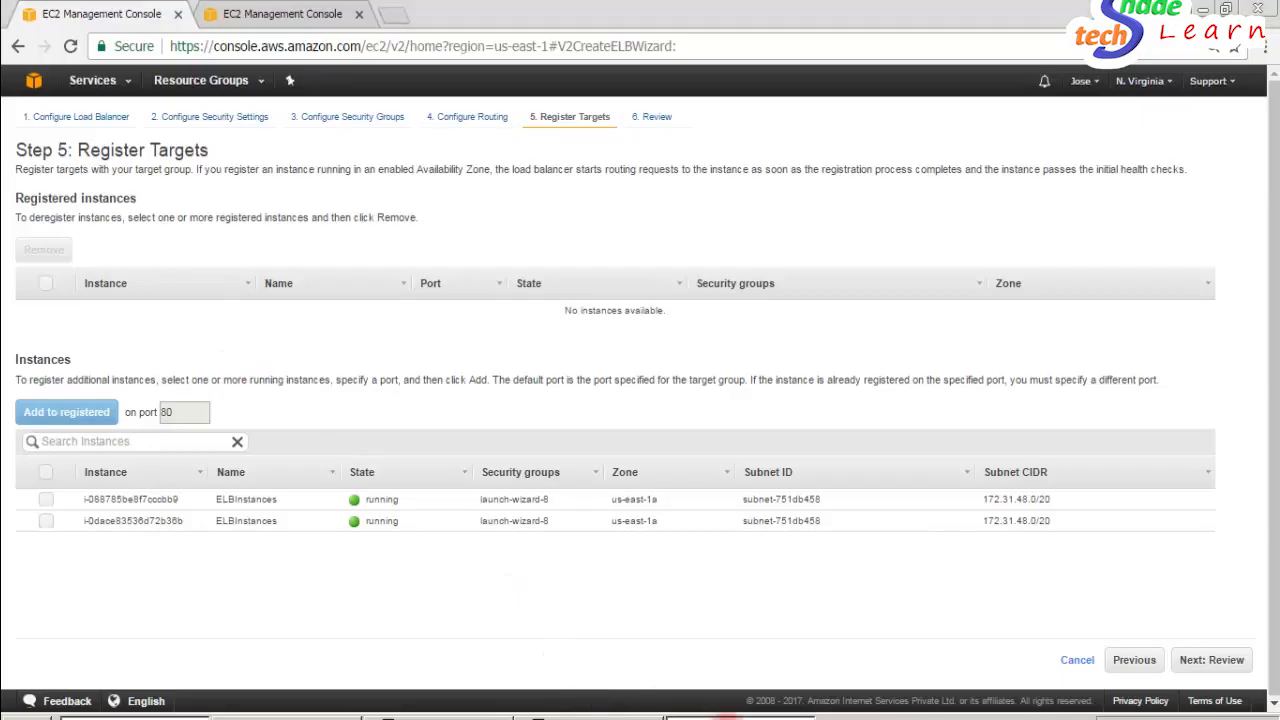
# - Switch to the Paint diagram of the two servers behind the load balancer and return to the wizard
pyautogui.click(728, 717)
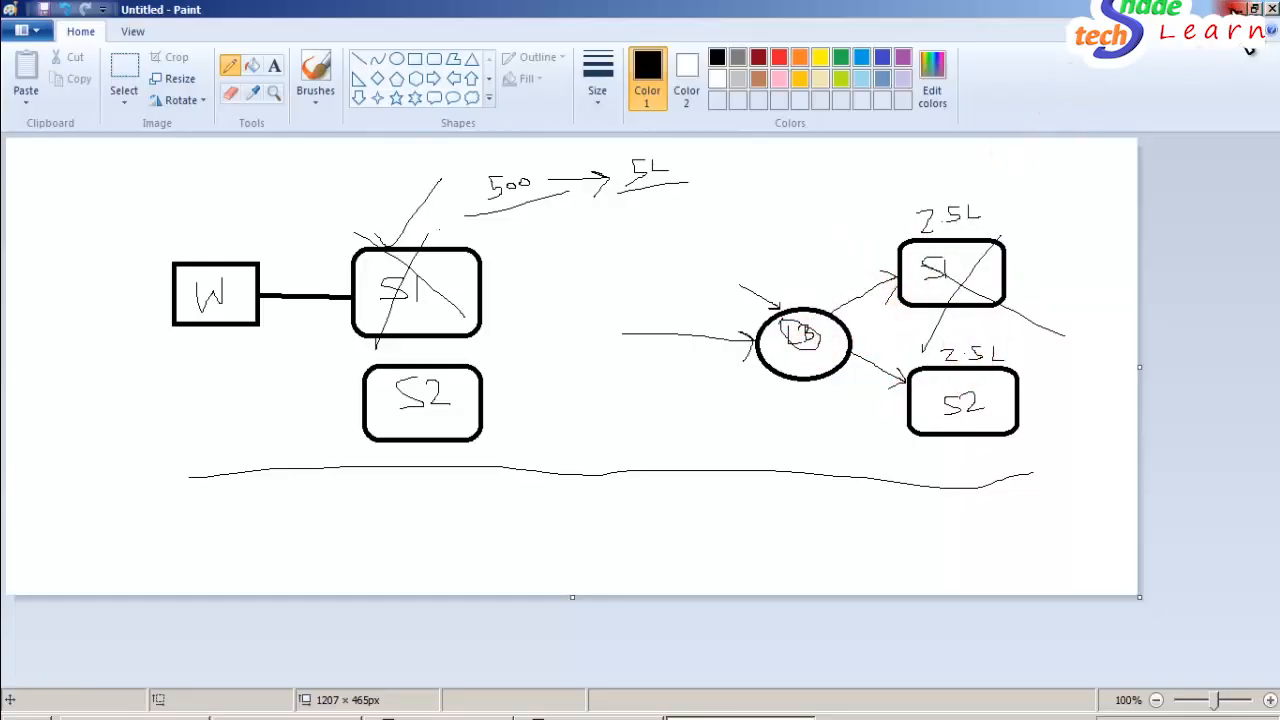
pyautogui.click(1236, 8)
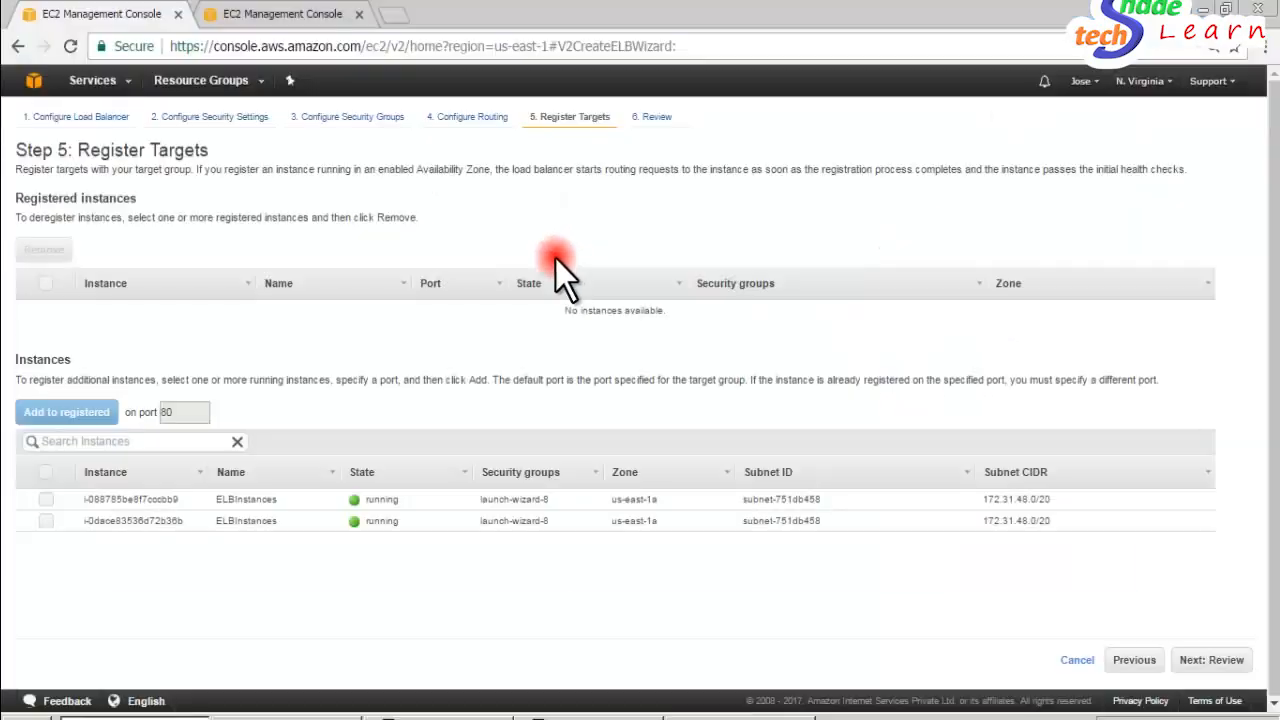
# - Select both ELBInstances, continue to the review, and create the load balancer, closing the creation status page
pyautogui.click(47, 500)
pyautogui.click(46, 520)
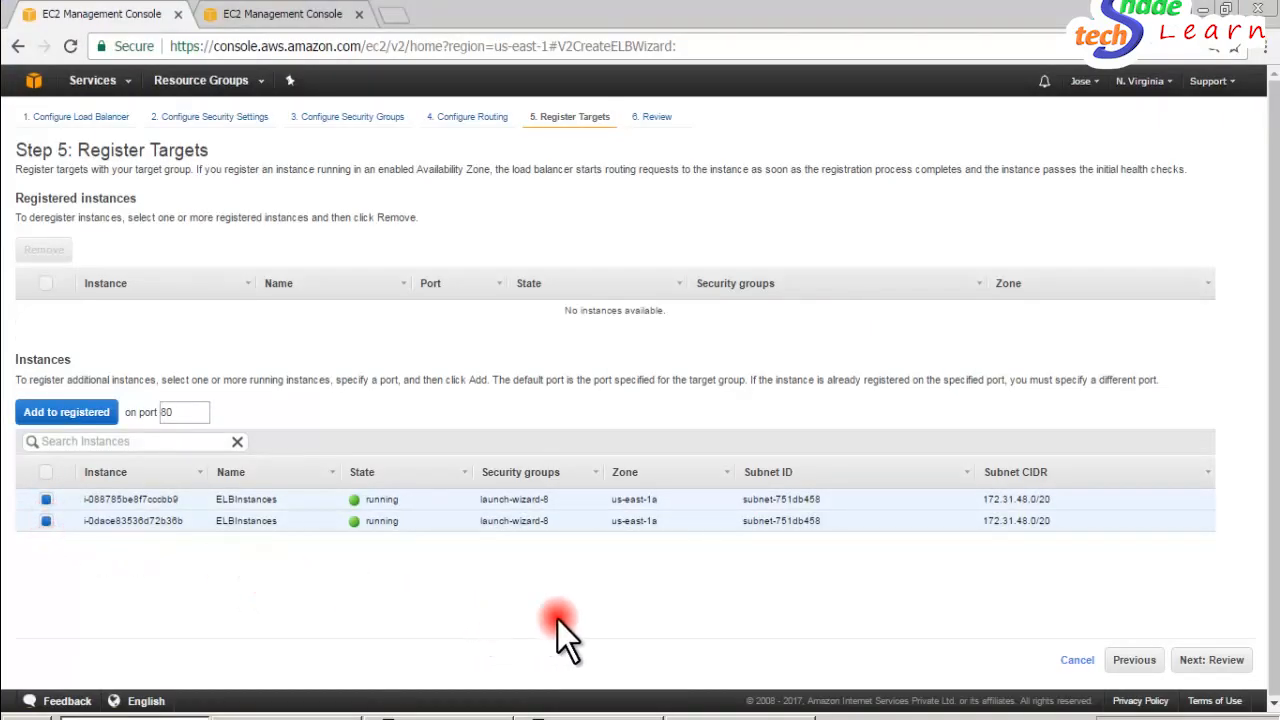
pyautogui.click(1222, 660)
pyautogui.moveTo(1251, 623); pyautogui.dragTo(1250, 300)
pyautogui.click(1230, 660)
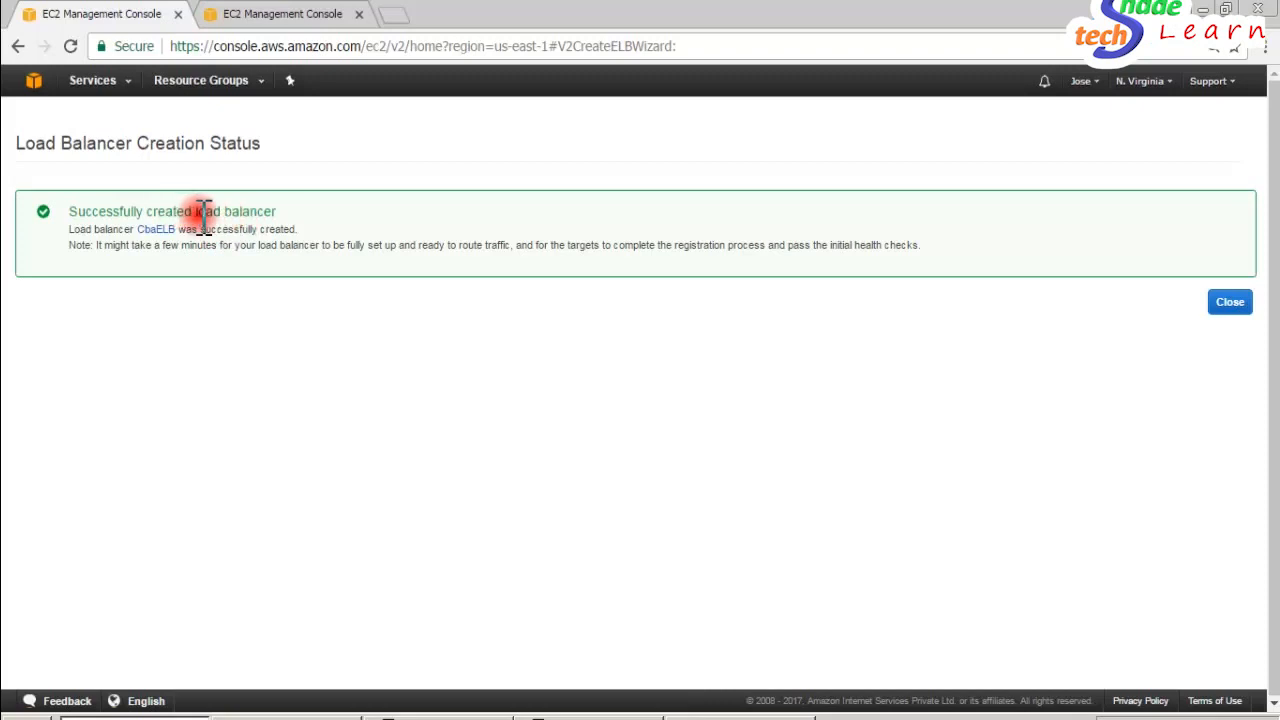
pyautogui.click(1230, 305)
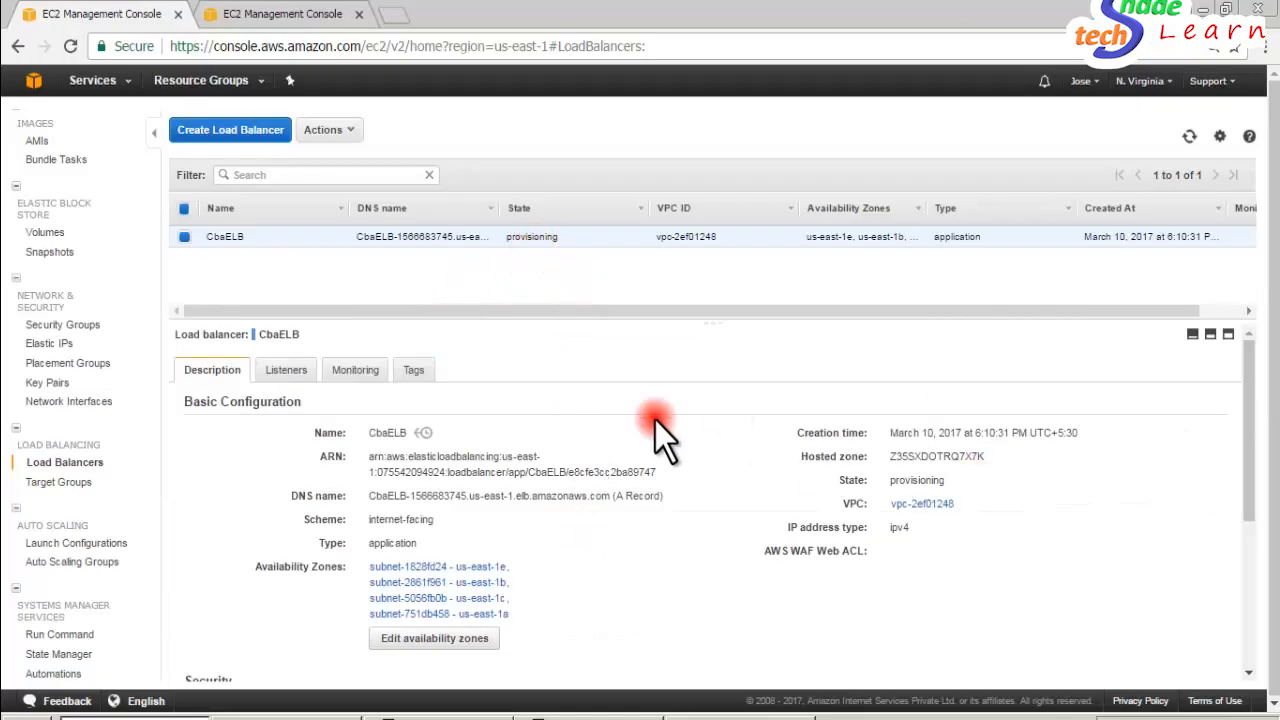
# - Look through the CbaELB load balancer's listeners, monitoring metrics, description and available actions
pyautogui.click(285, 372)
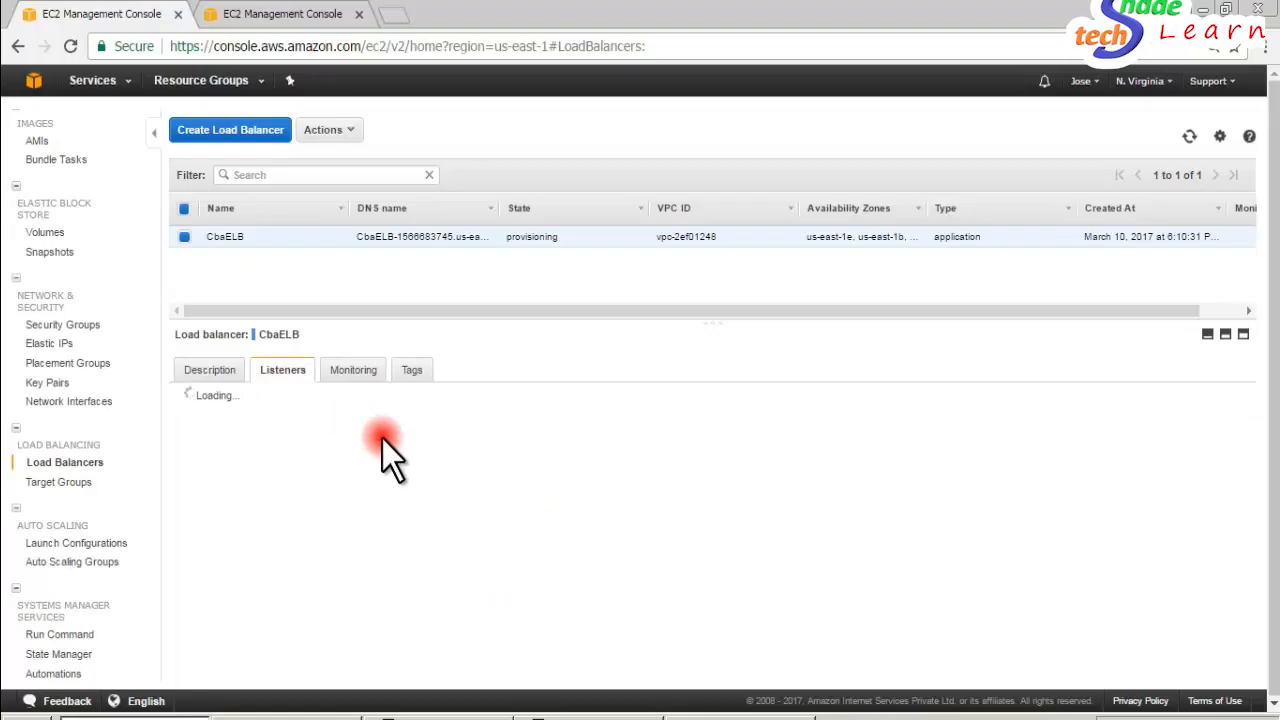
pyautogui.click(362, 372)
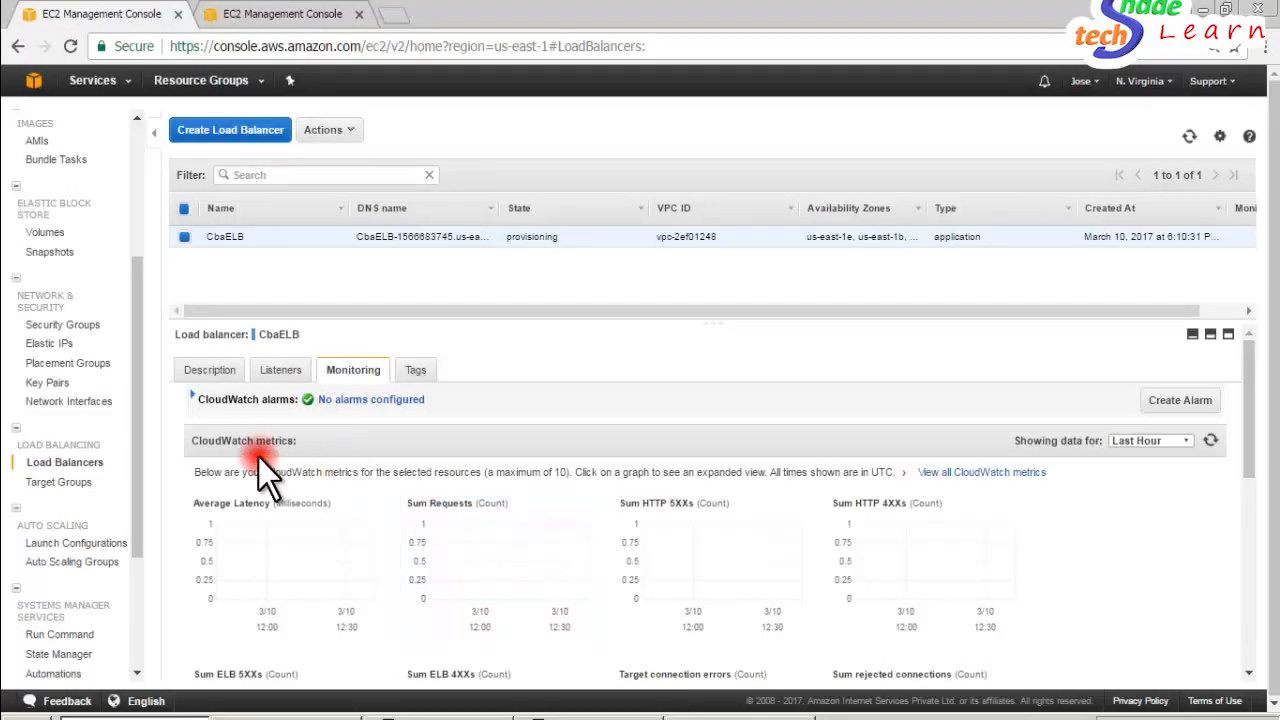
pyautogui.click(210, 372)
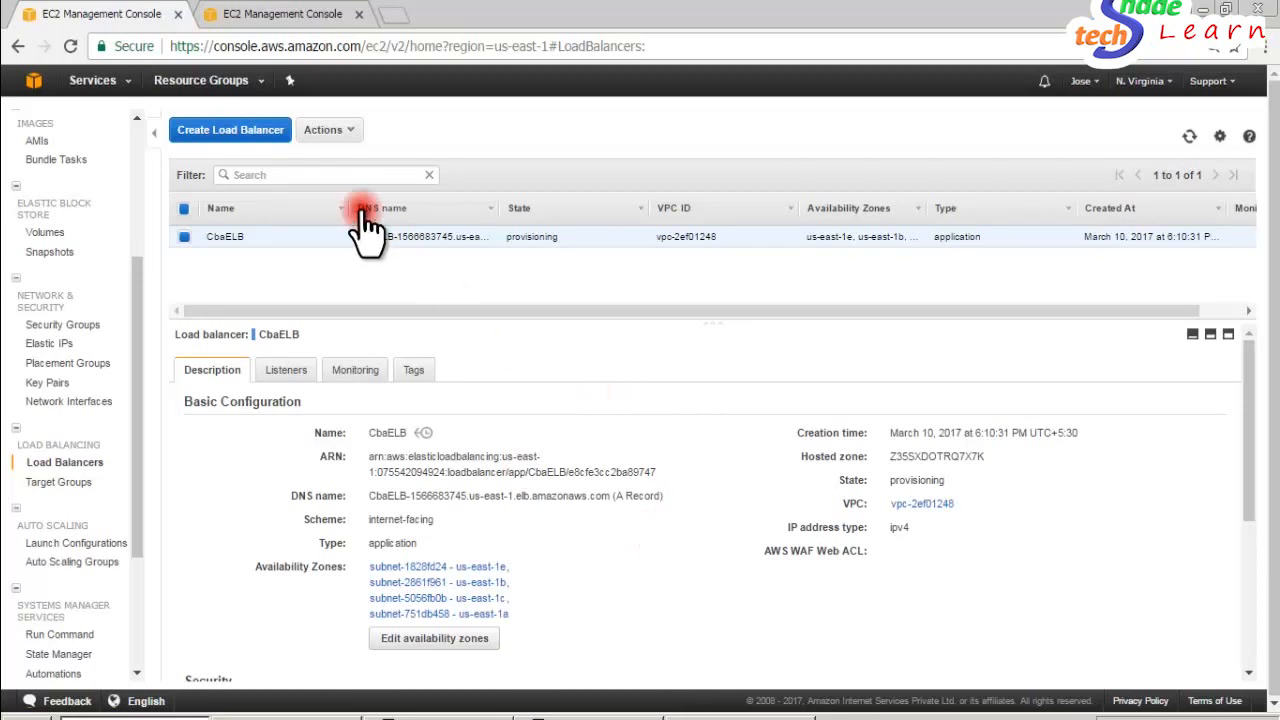
pyautogui.click(358, 132)
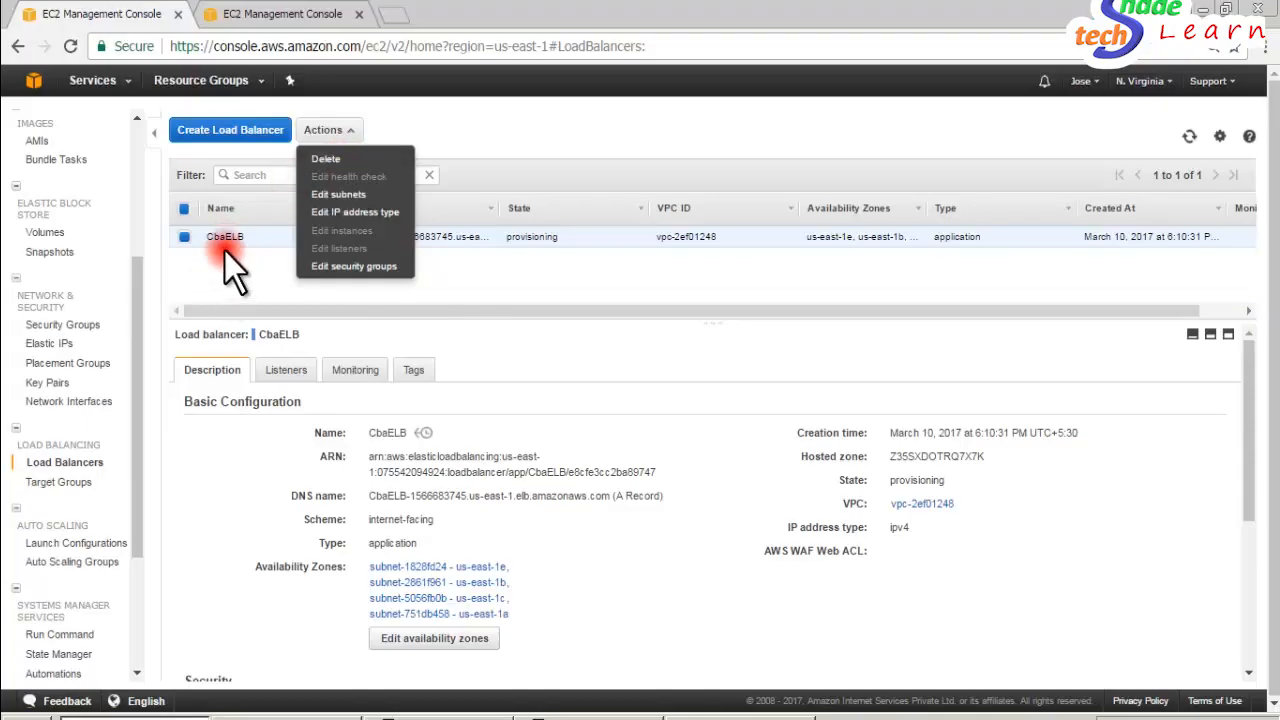
pyautogui.click(497, 281)
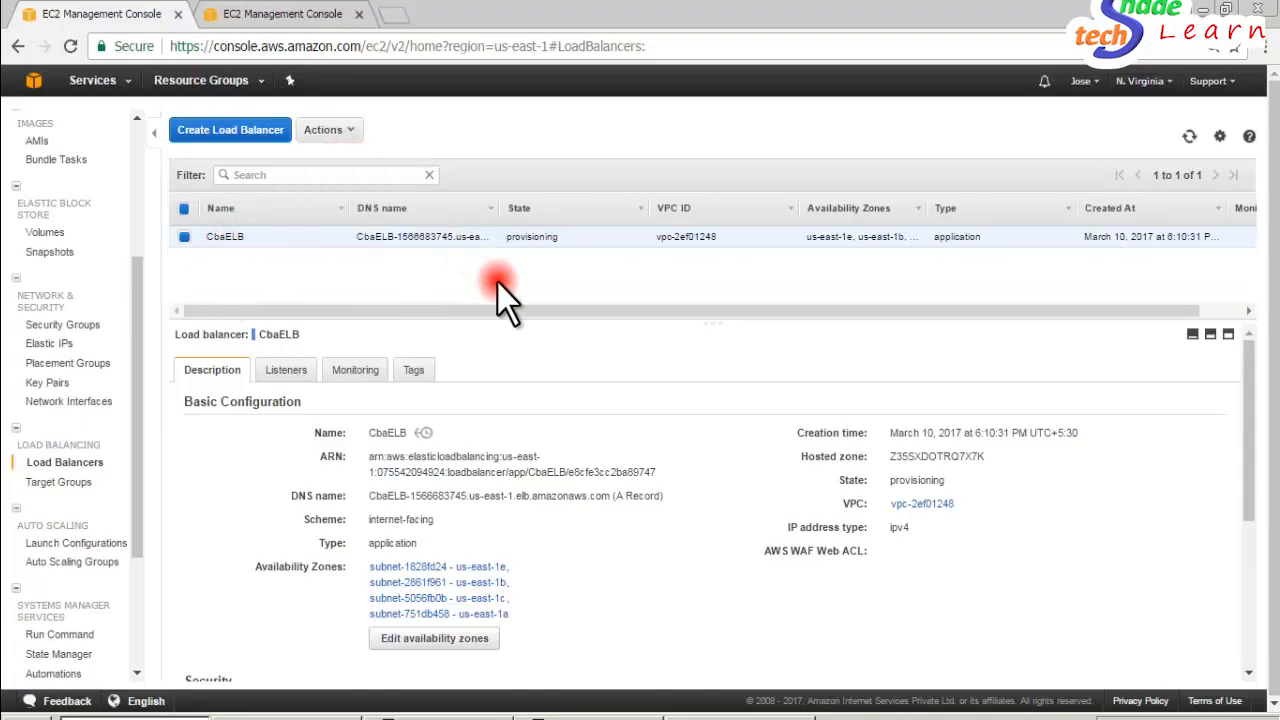
# - Test the load balancer by opening its DNS name in a new browser tab, and return to the load balancer list
pyautogui.moveTo(1242, 451)
pyautogui.mouseDown()
pyautogui.moveTo(1244, 606)
pyautogui.moveTo(1242, 442)
pyautogui.mouseUp()
pyautogui.moveTo(370, 496); pyautogui.dragTo(405, 16)
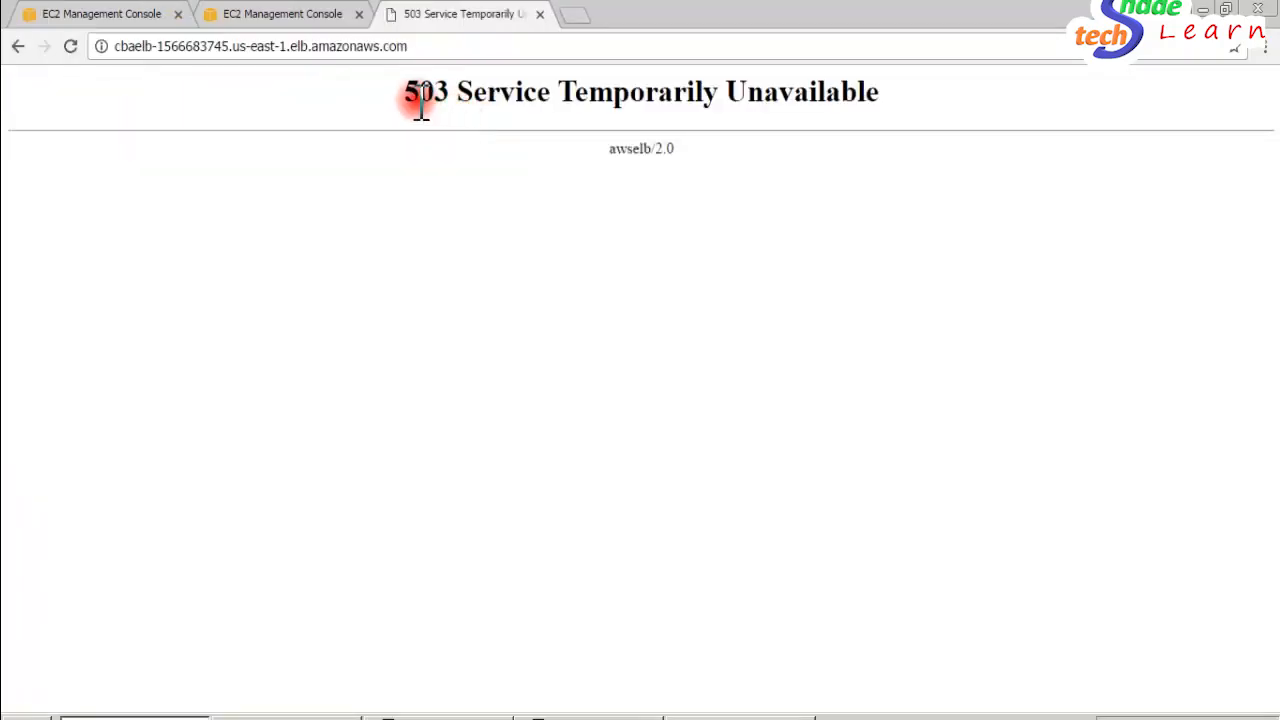
pyautogui.click(130, 16)
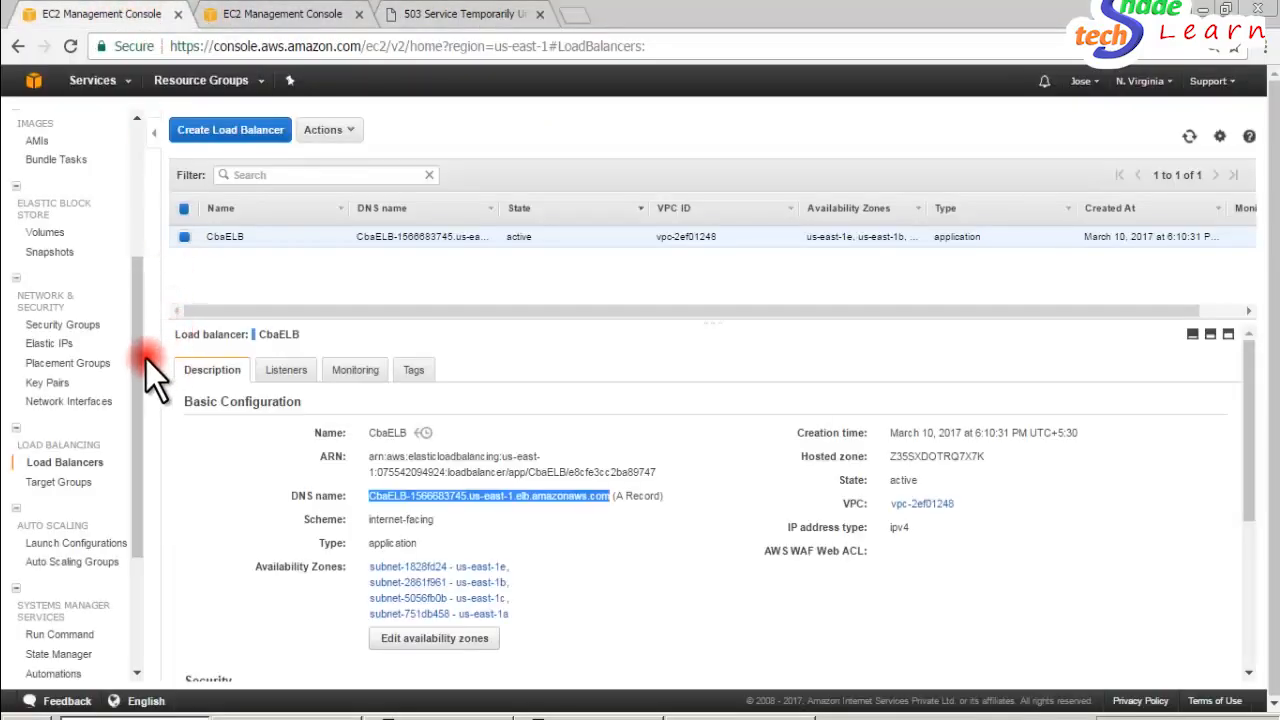
# - Open the CBAELB target group and check which instances are registered as its targets
pyautogui.moveTo(142, 363); pyautogui.dragTo(142, 393)
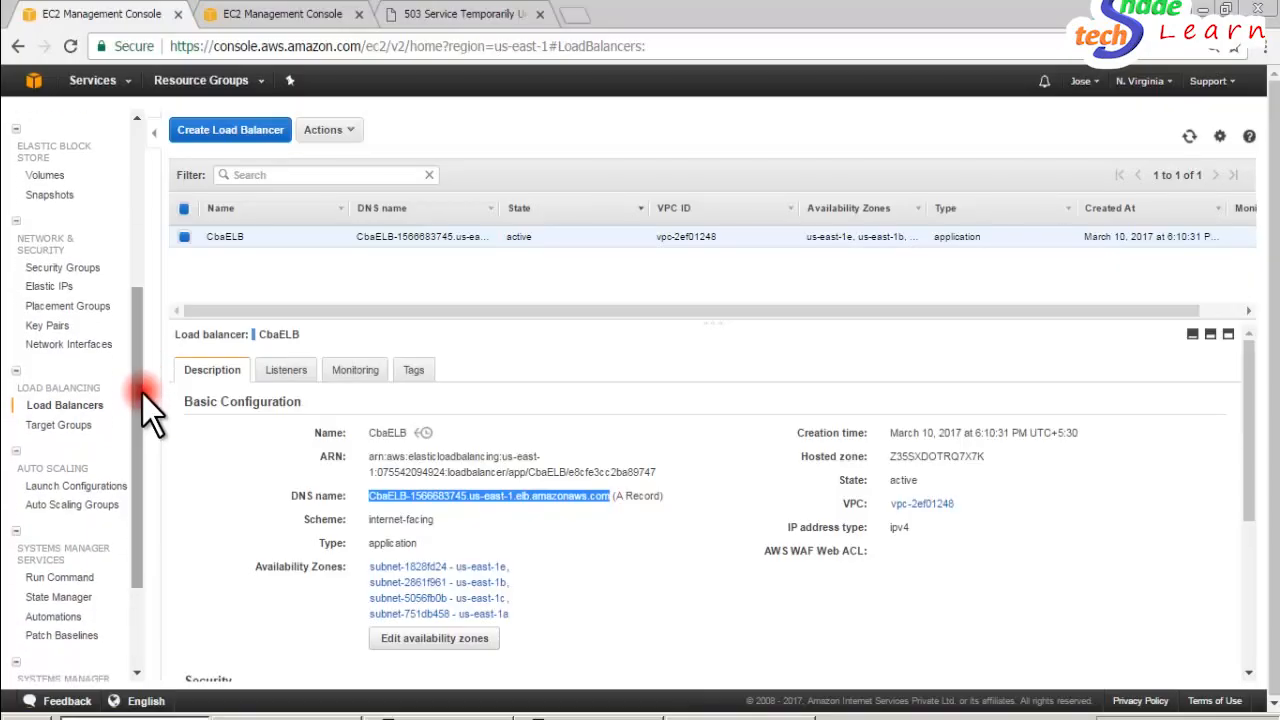
pyautogui.click(80, 440)
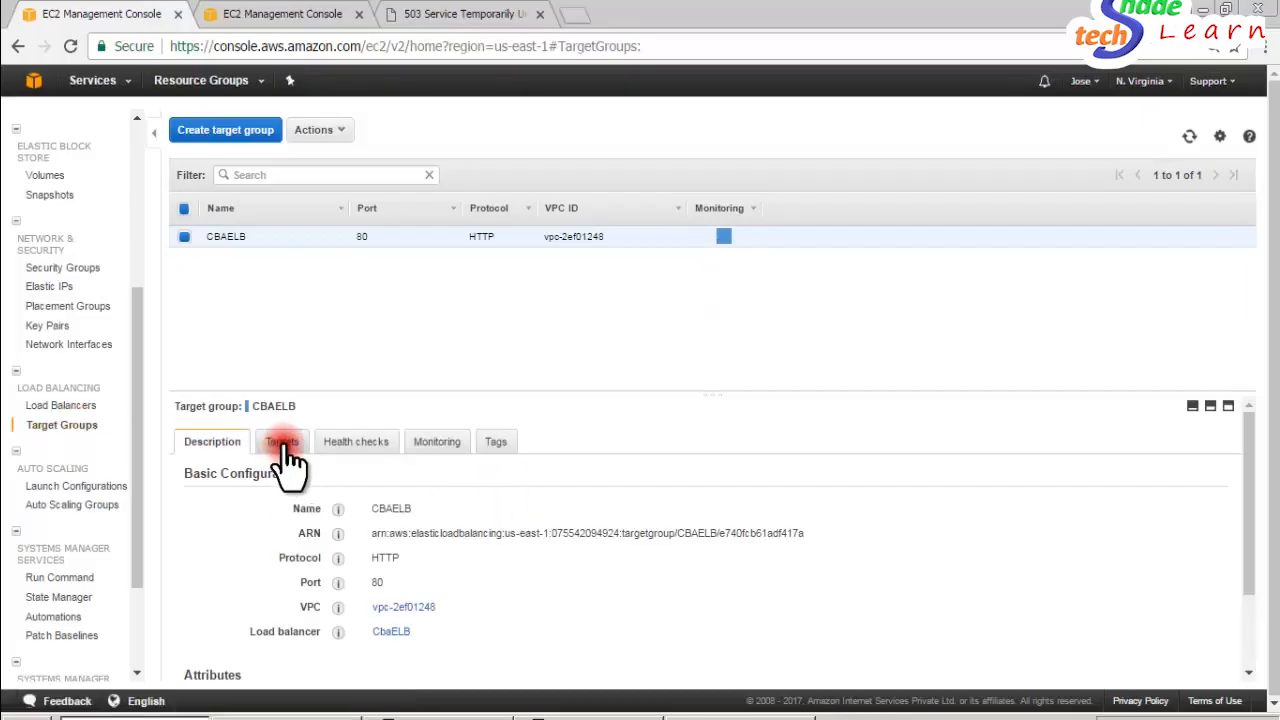
pyautogui.click(285, 446)
pyautogui.moveTo(1248, 494); pyautogui.dragTo(1243, 536)
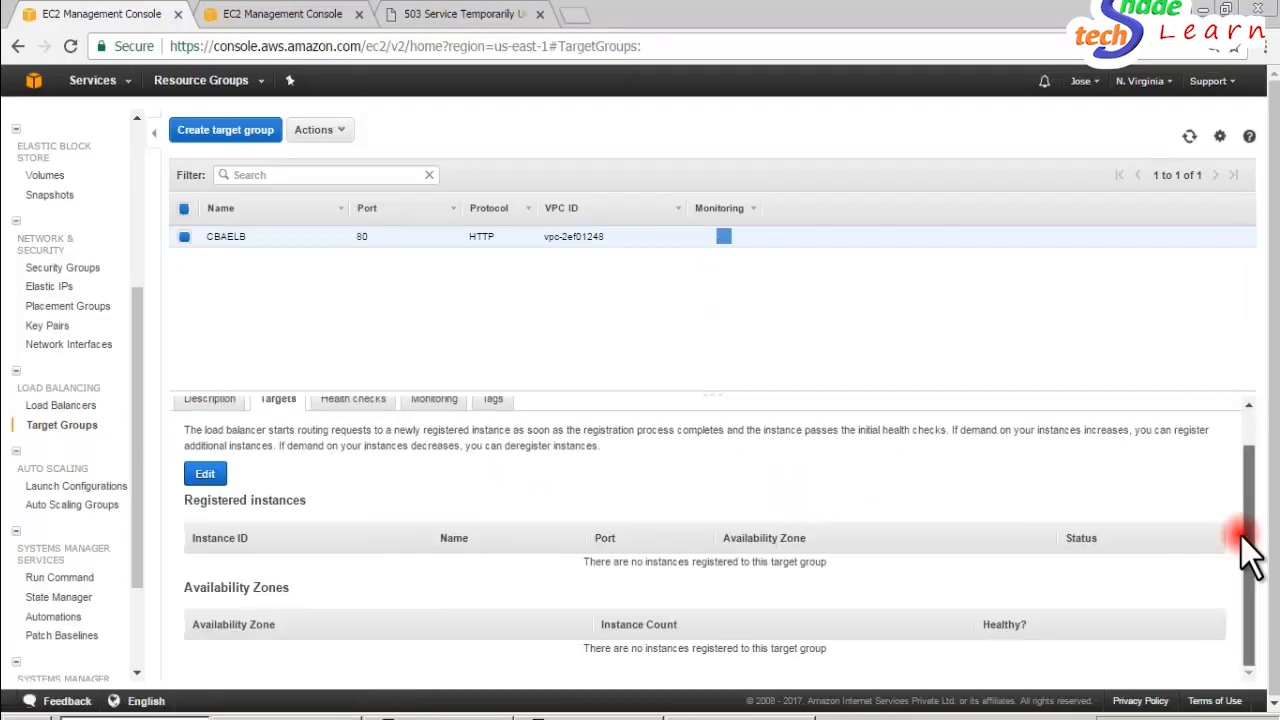
pyautogui.tripleClick(643, 562)
pyautogui.click(362, 503)
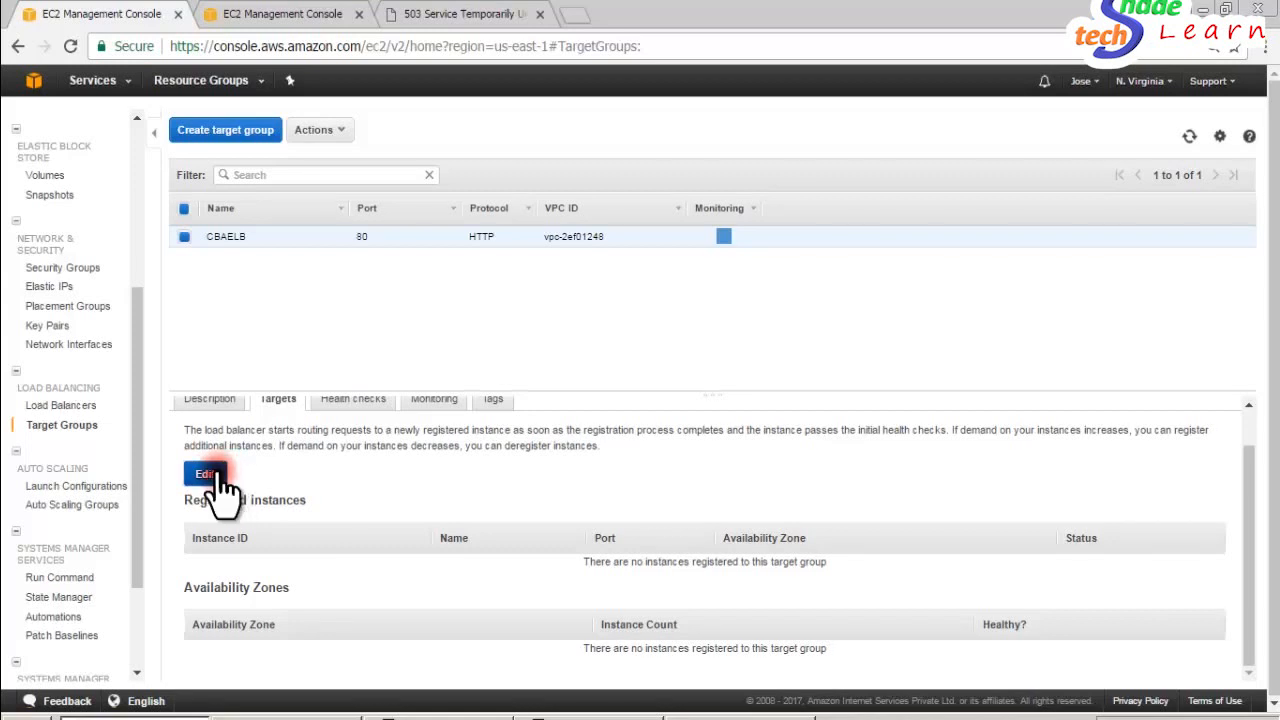
# - Register both ELBInstances with the CBAELB target group on port 80 and save
pyautogui.click(215, 478)
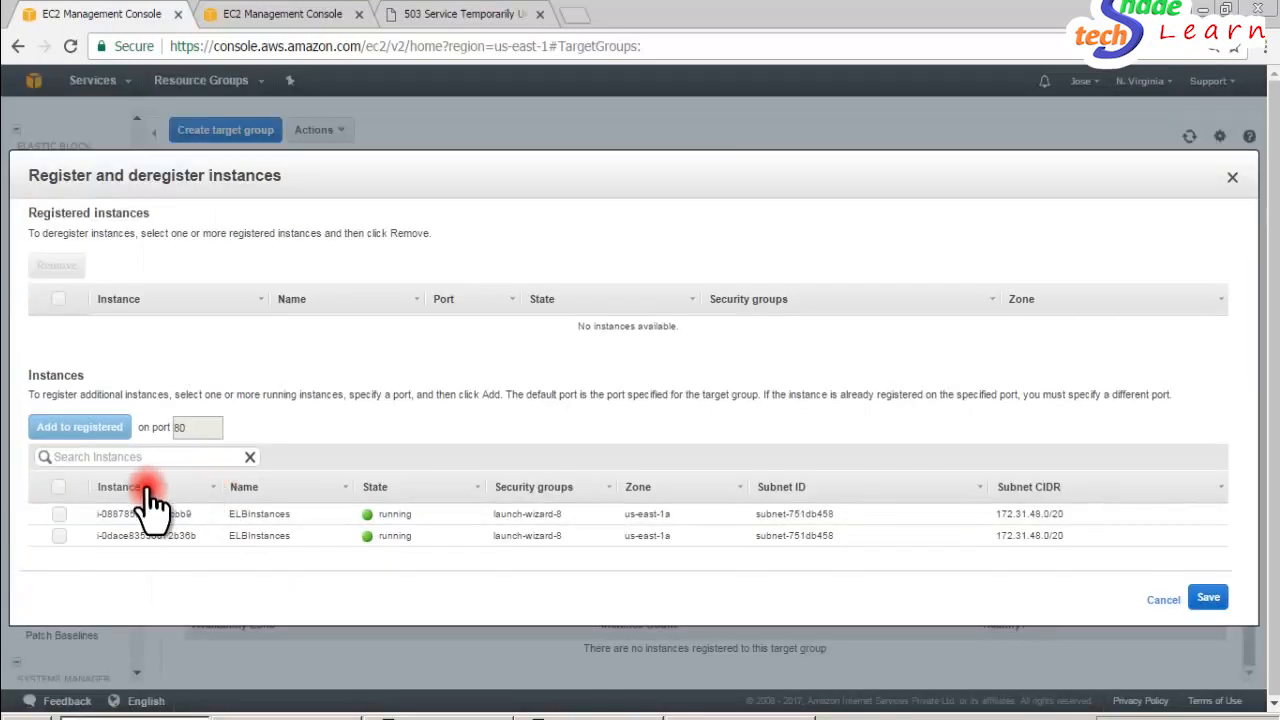
pyautogui.click(59, 487)
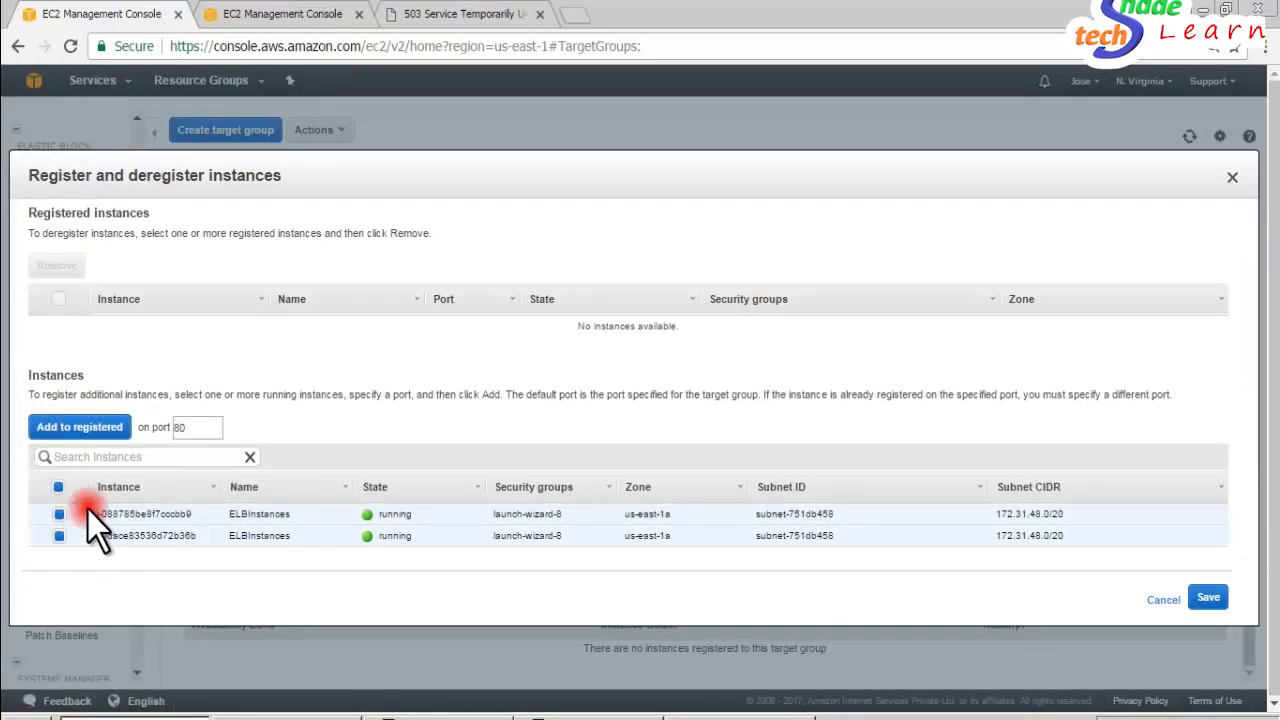
pyautogui.click(95, 430)
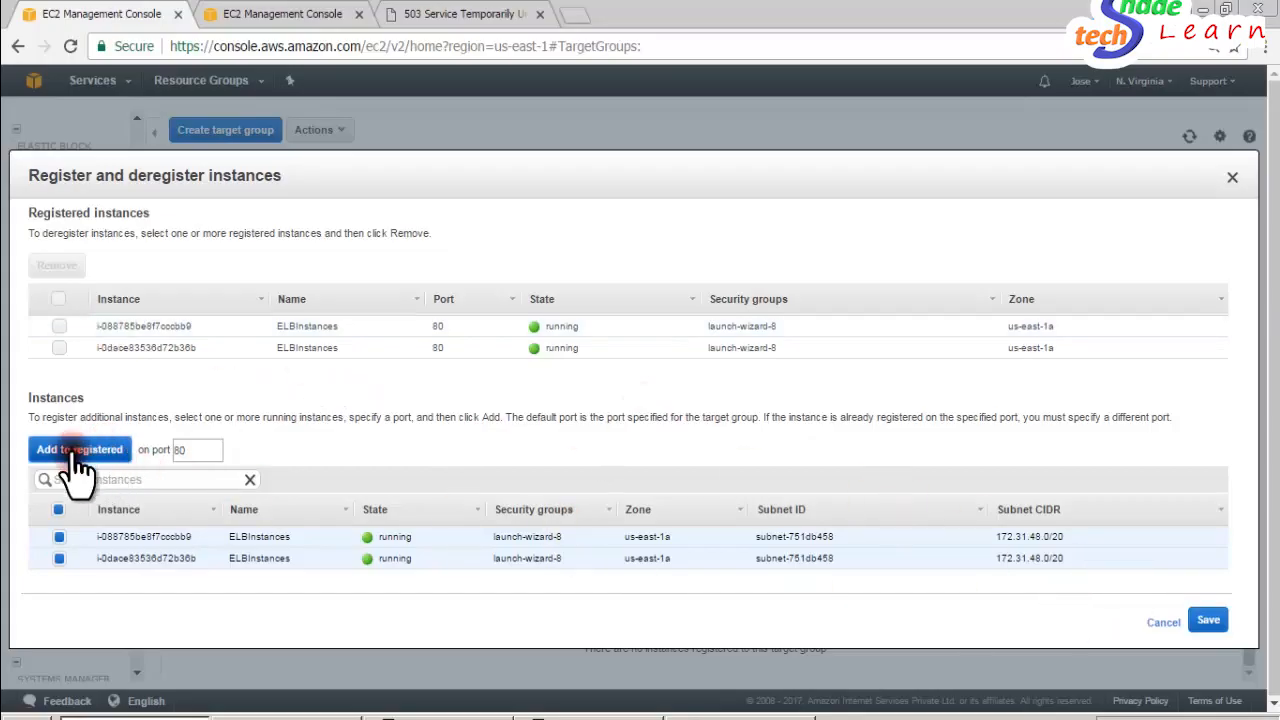
pyautogui.click(1206, 618)
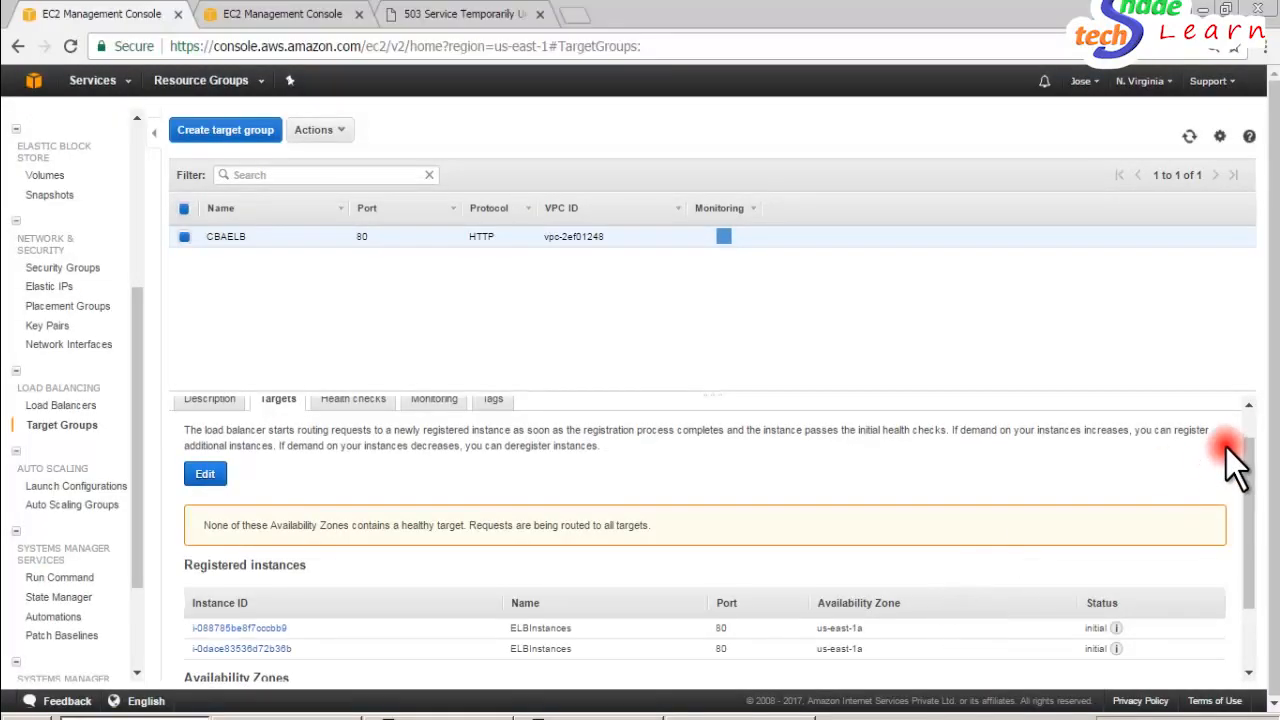
# - Examine the status of the registered instances and their availability zone, plus the target group's health check, description and monitoring details
pyautogui.moveTo(1246, 476); pyautogui.dragTo(1244, 606)
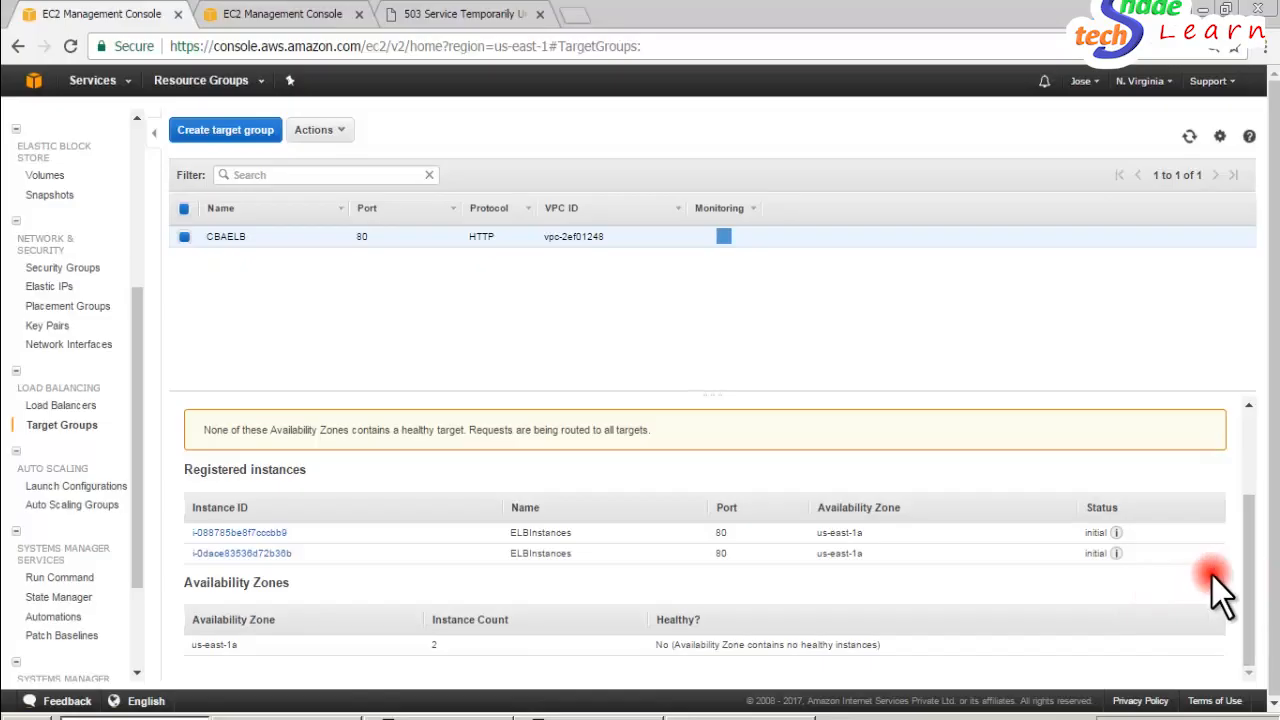
pyautogui.moveTo(1246, 565); pyautogui.dragTo(1246, 516)
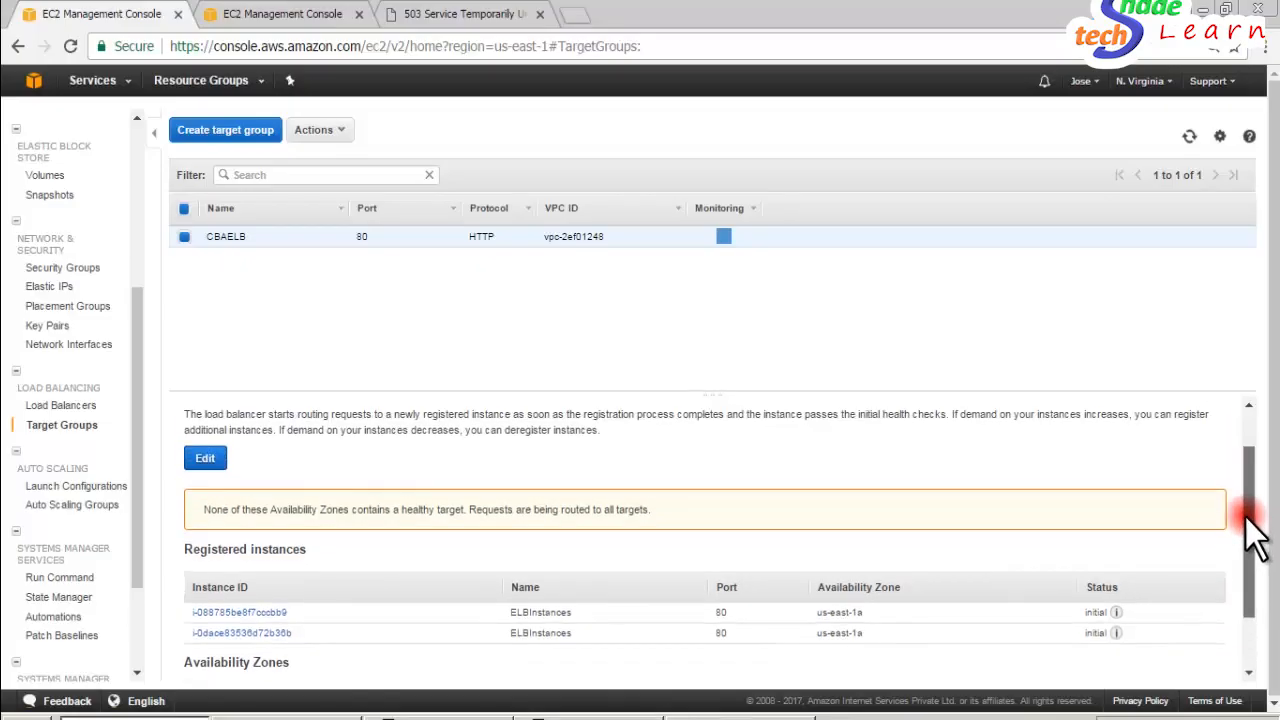
pyautogui.moveTo(1245, 515); pyautogui.dragTo(1243, 487)
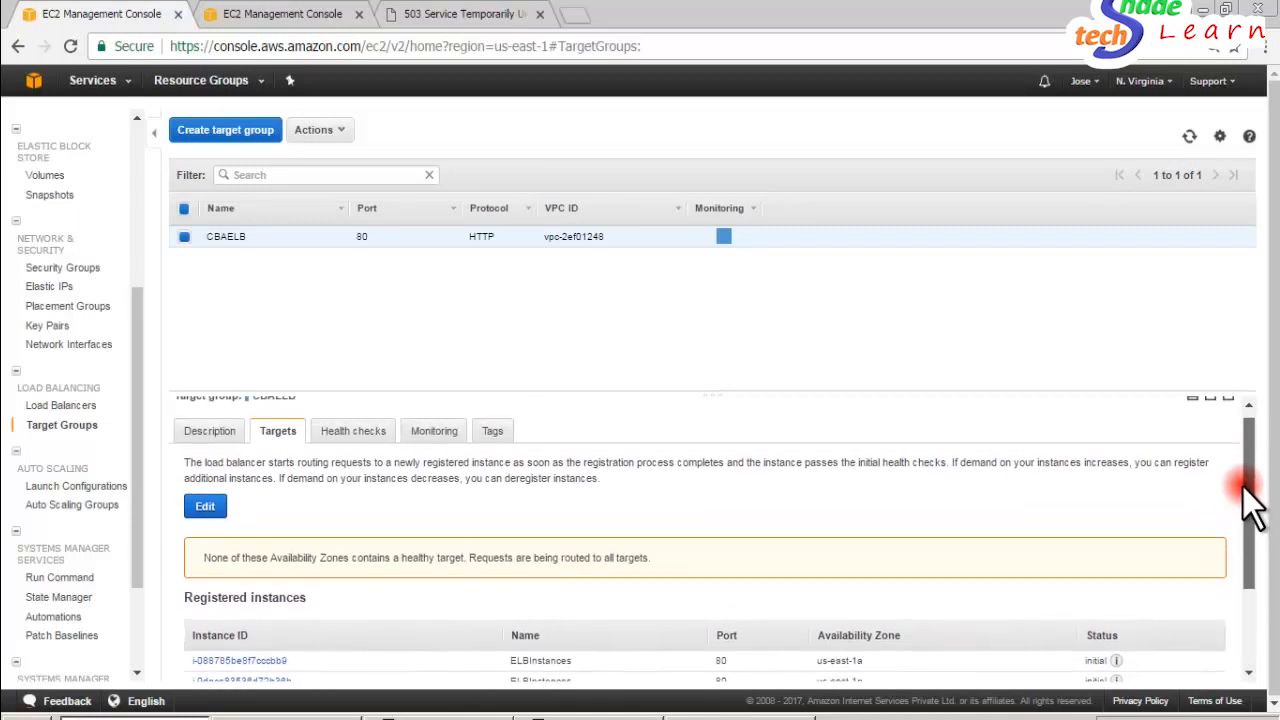
pyautogui.click(353, 434)
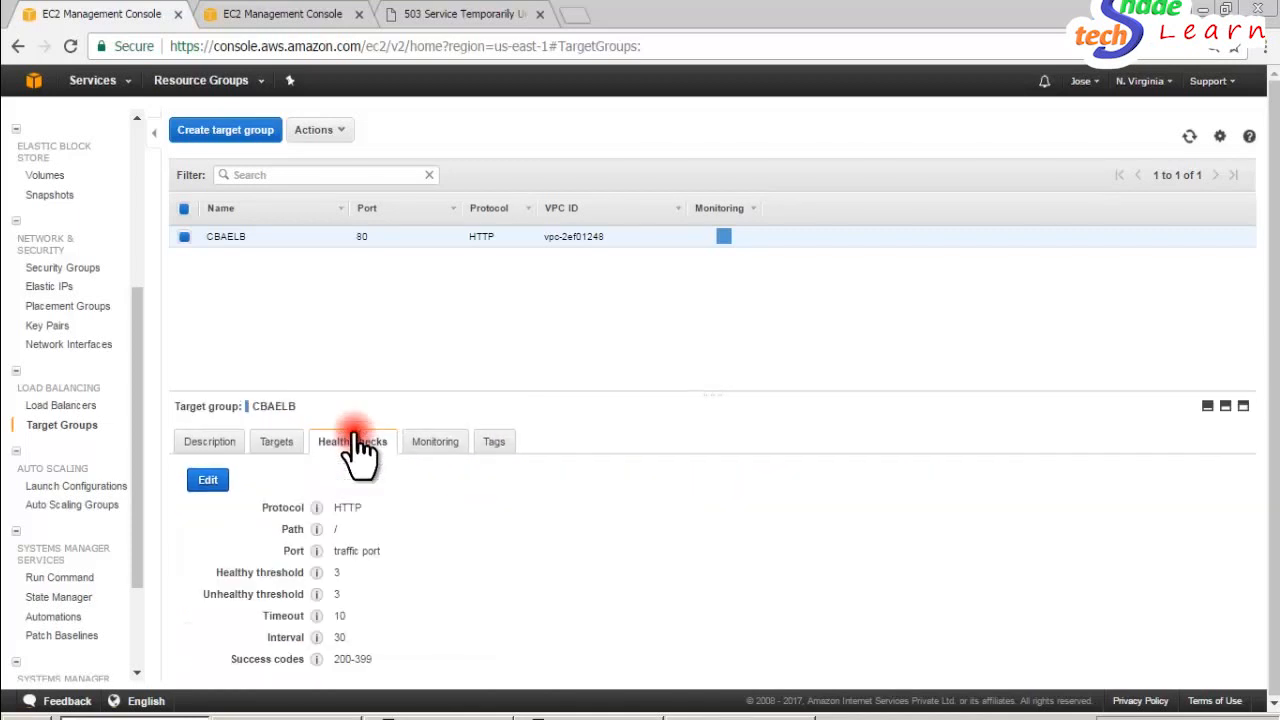
pyautogui.click(208, 445)
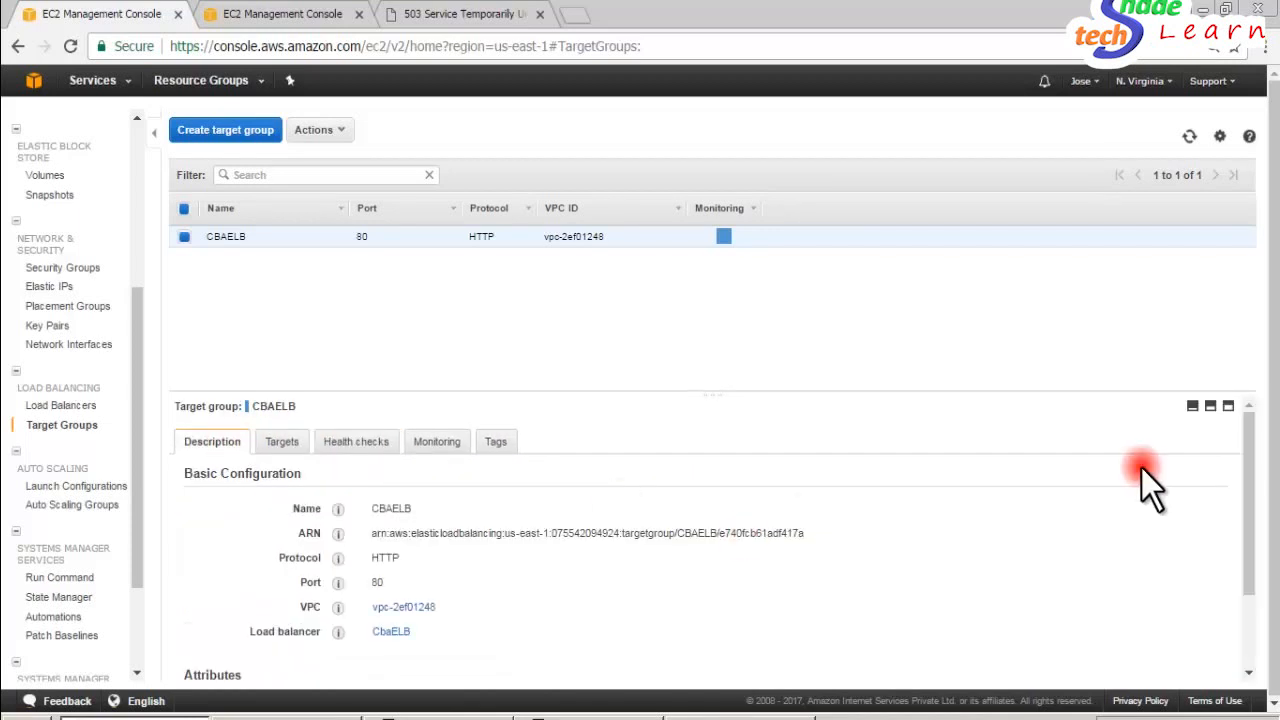
pyautogui.moveTo(1245, 456); pyautogui.dragTo(1264, 384)
pyautogui.click(440, 446)
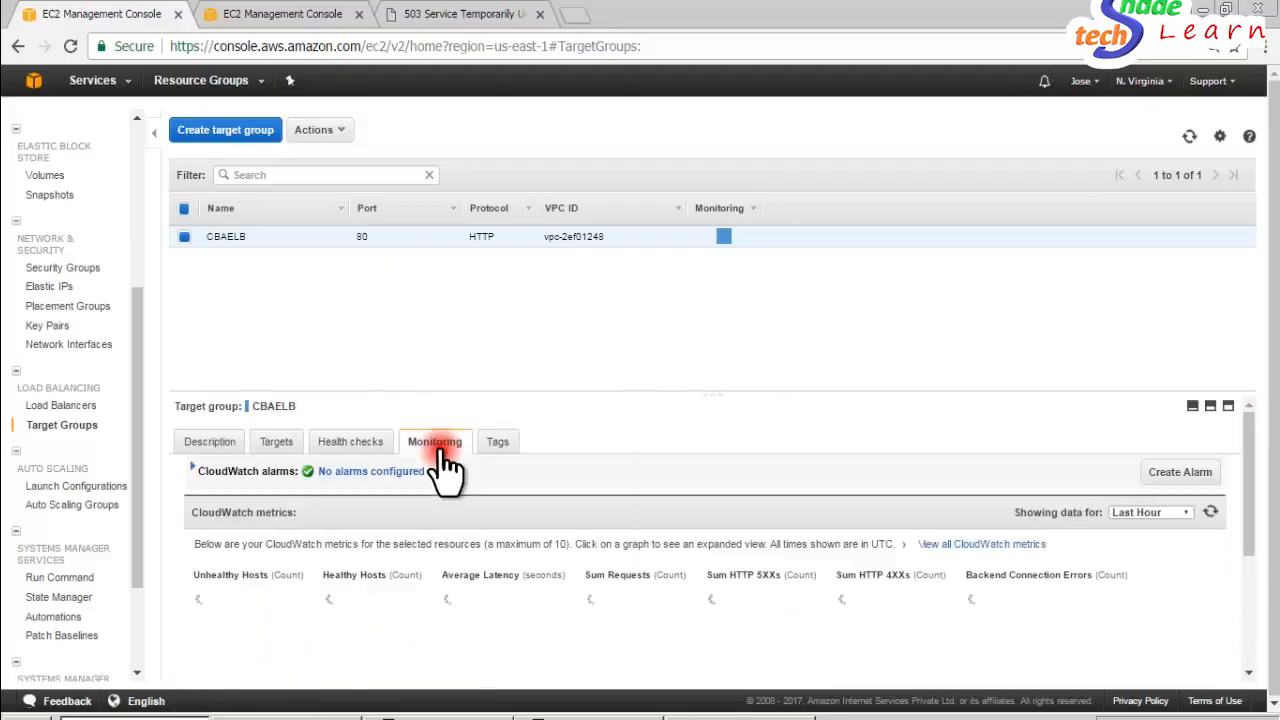
pyautogui.click(364, 447)
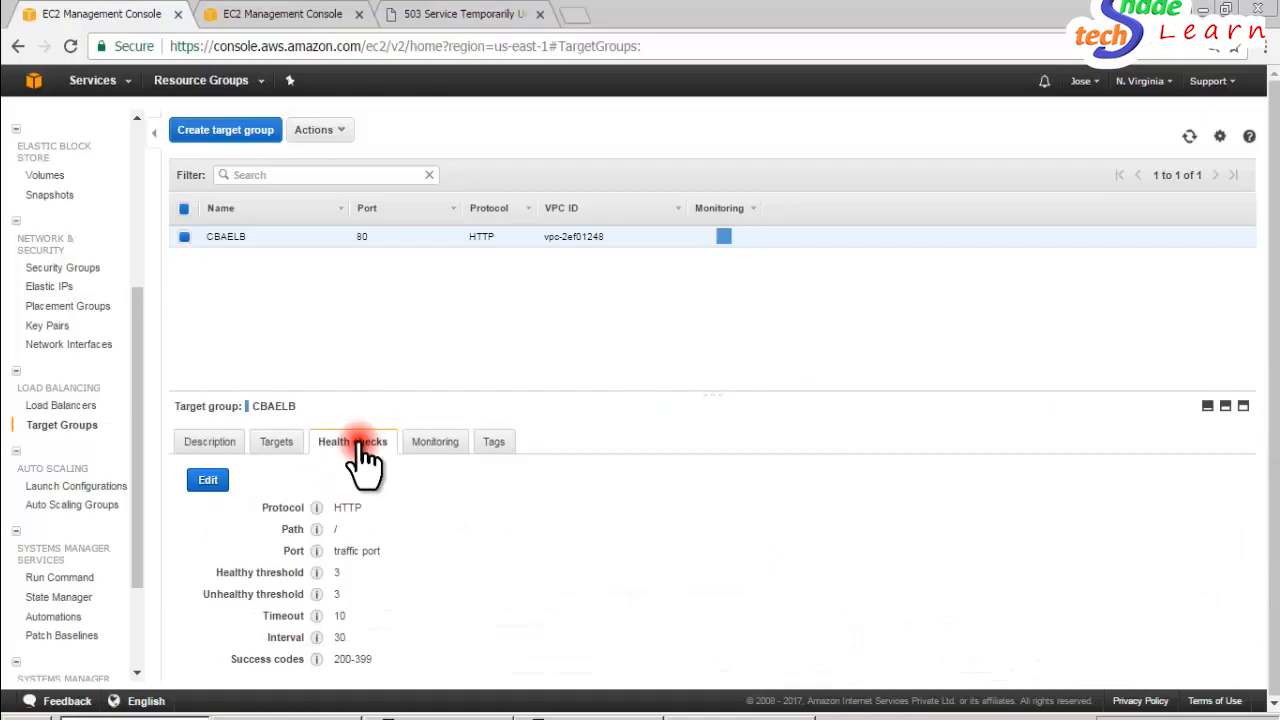
# - Check the health status and availability zone of the CBAELB target group's registered instances, and return to the load balancer list
pyautogui.click(274, 443)
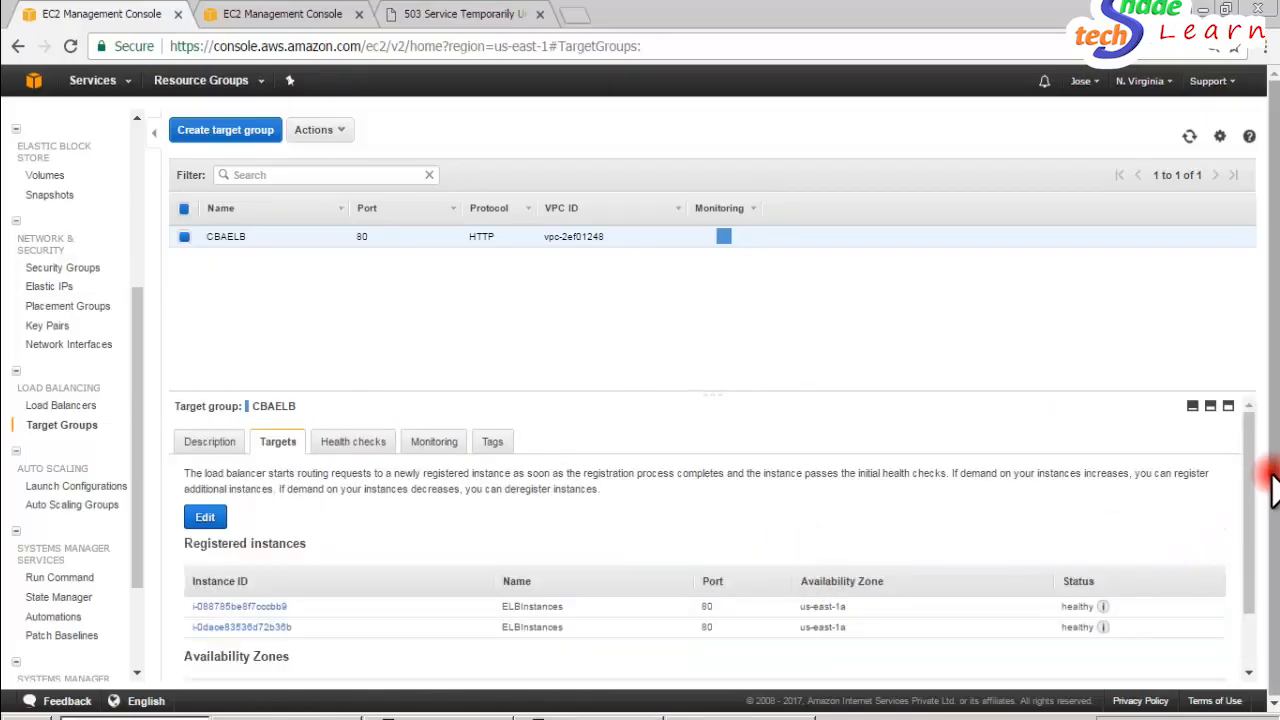
pyautogui.moveTo(1245, 468); pyautogui.dragTo(1239, 560)
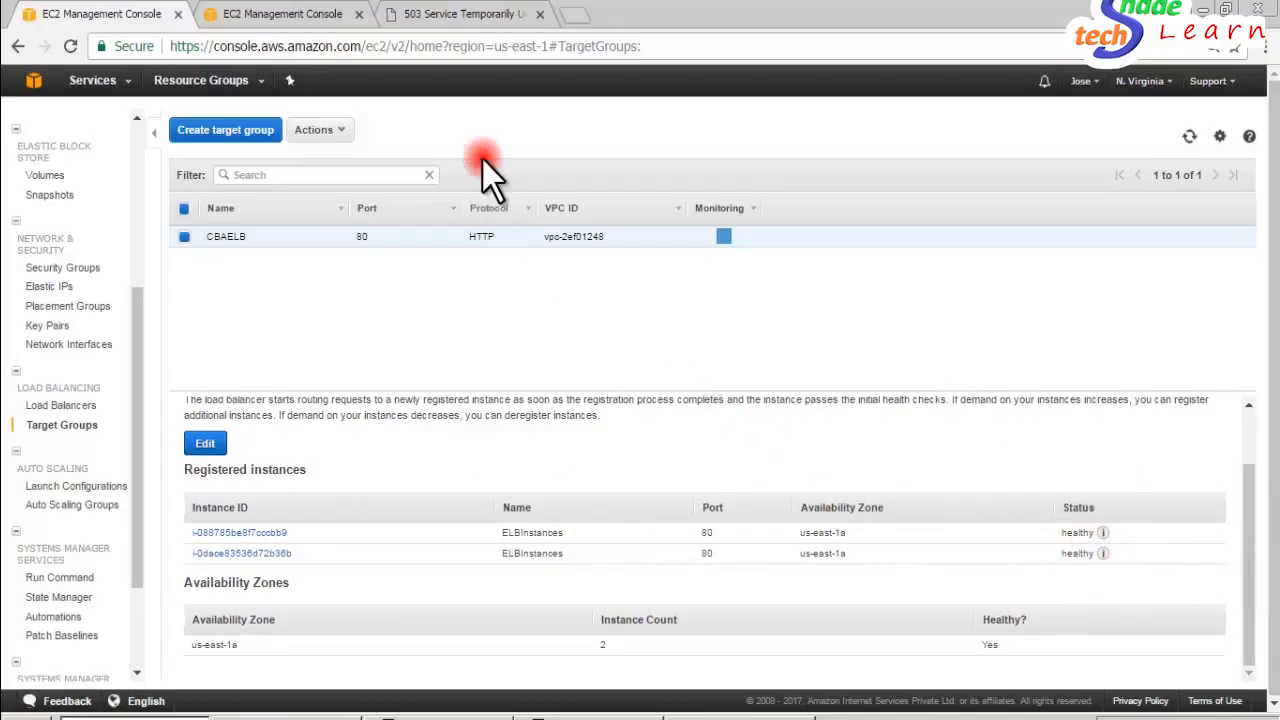
pyautogui.click(443, 14)
pyautogui.click(283, 20)
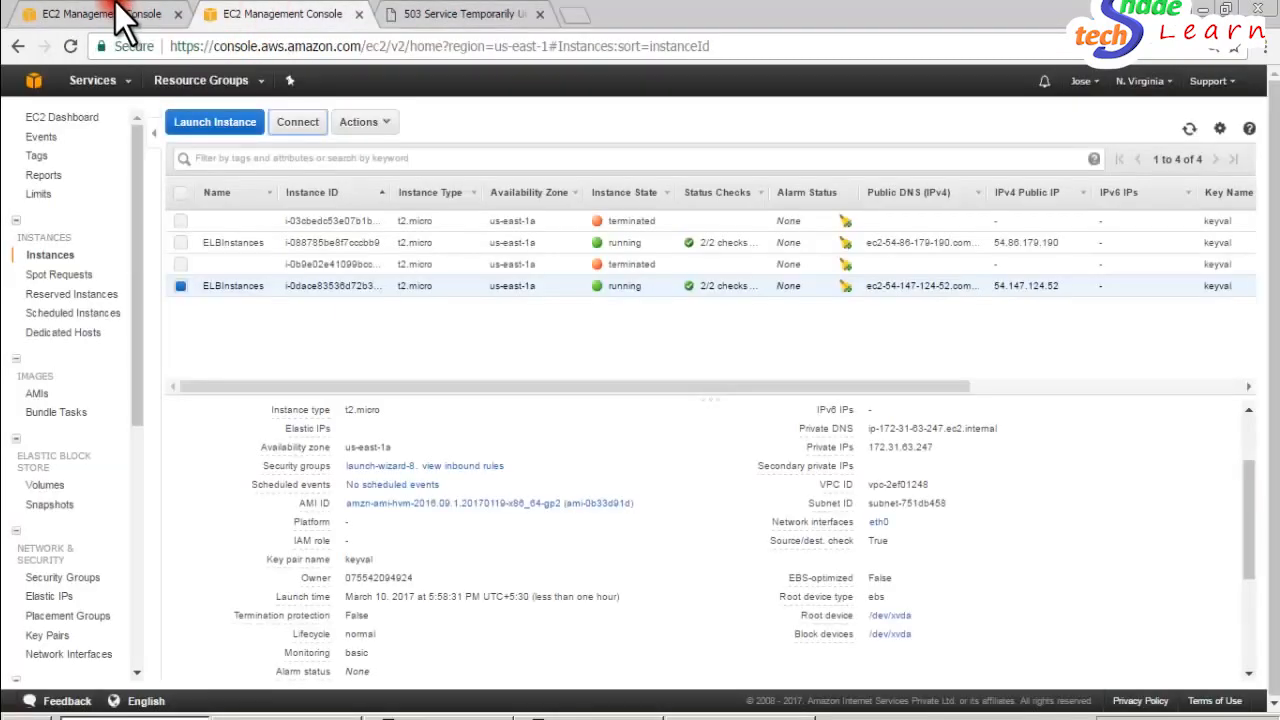
pyautogui.click(120, 13)
pyautogui.click(80, 408)
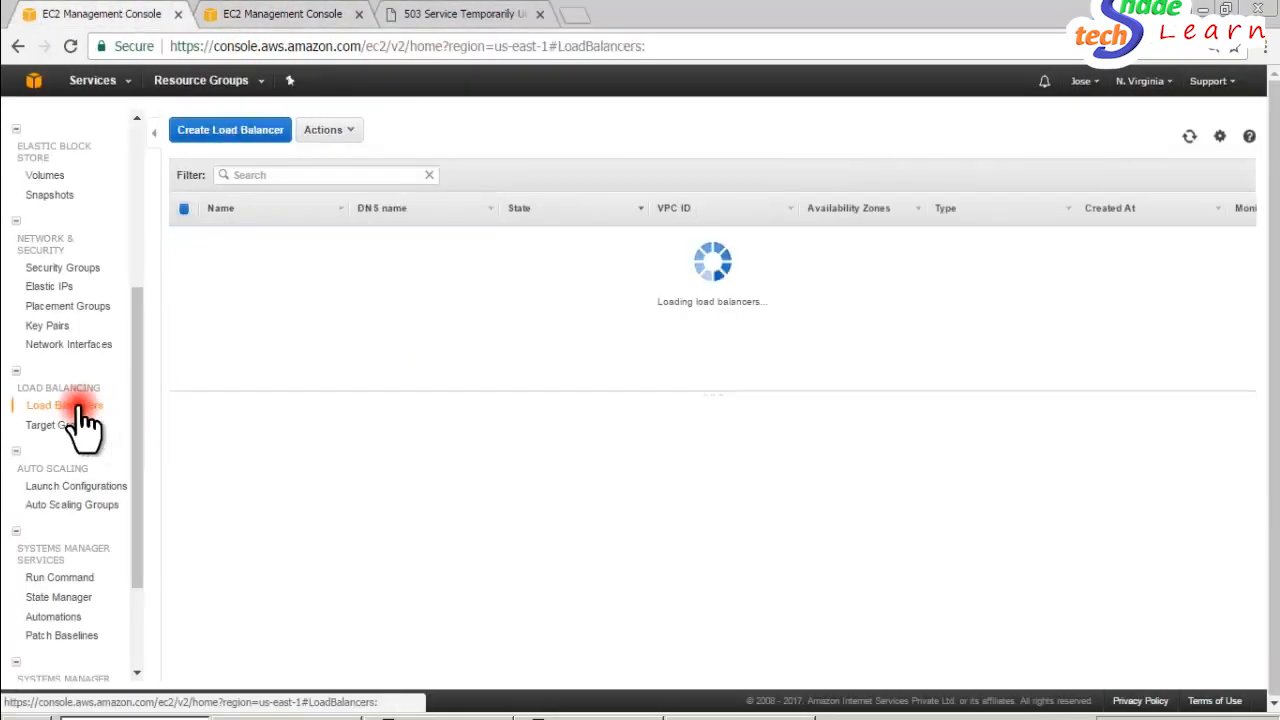
# - Reload the load balancer's DNS page, check which server responds, and go back to the CbaELB details
pyautogui.click(443, 14)
pyautogui.click(72, 47)
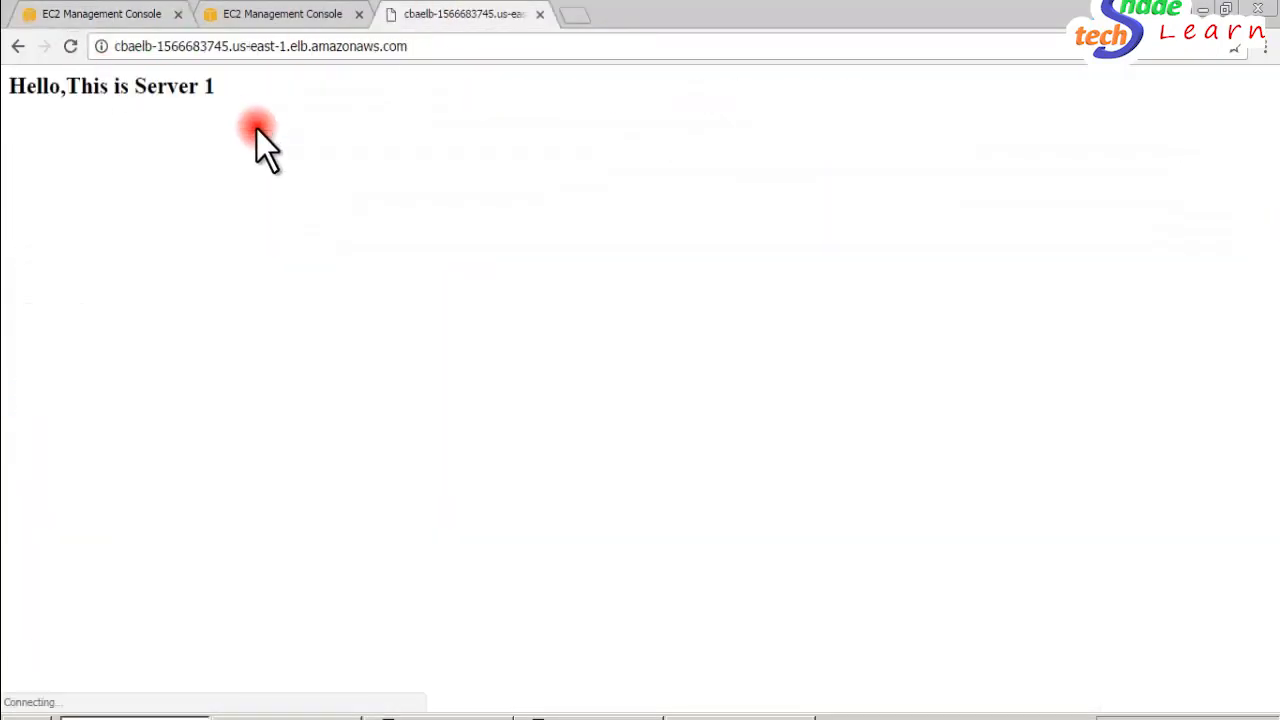
pyautogui.moveTo(240, 114); pyautogui.dragTo(3, 92)
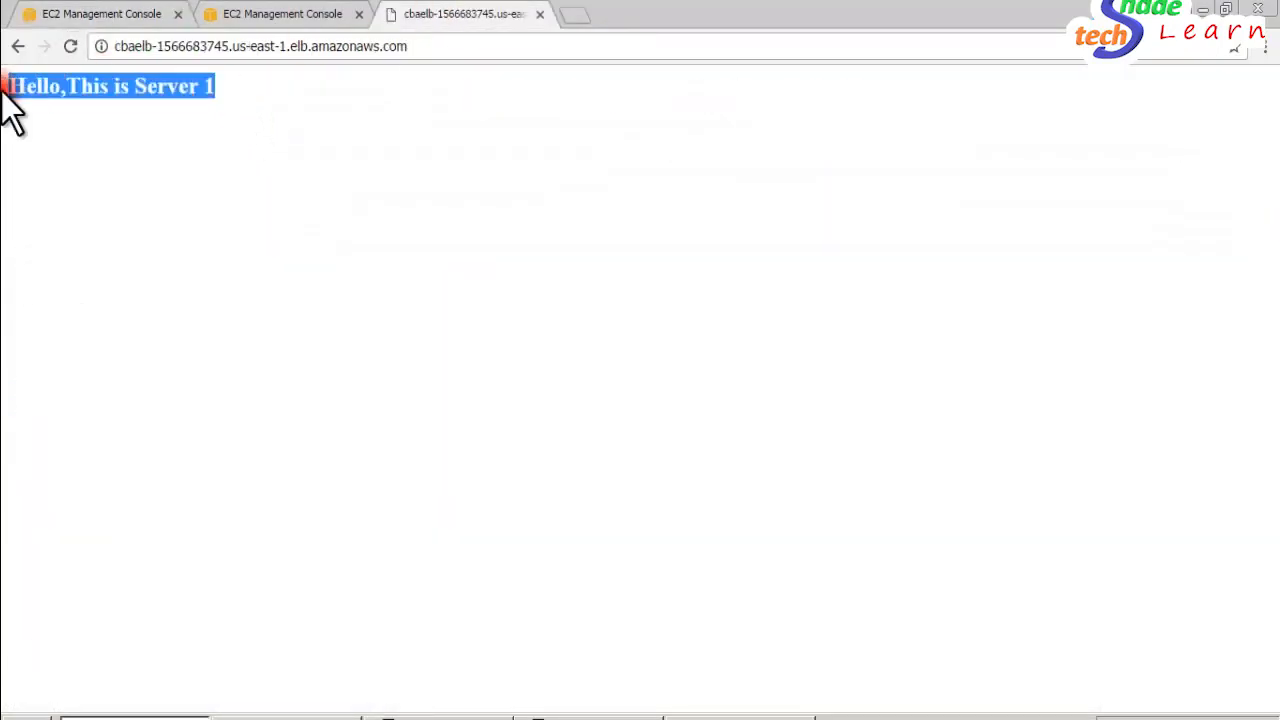
pyautogui.click(60, 12)
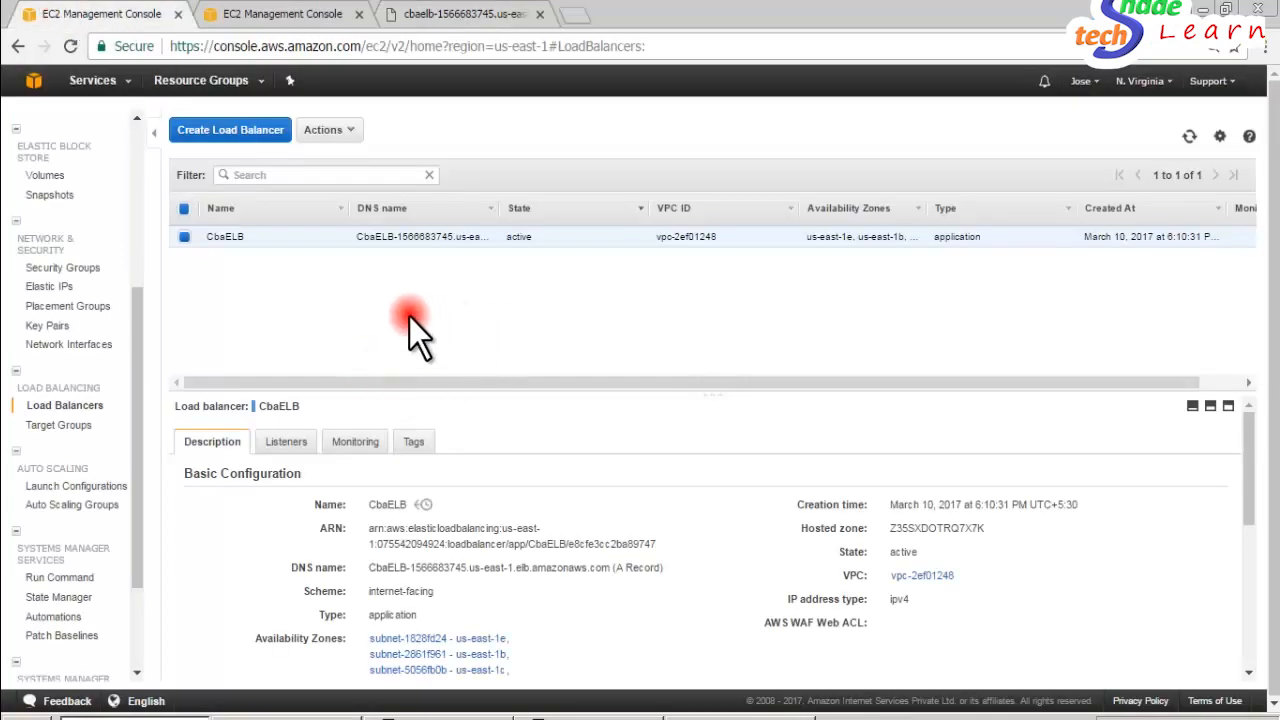
# - Refresh the load balancer's DNS page repeatedly to test whether requests are distributed between both servers
pyautogui.click(459, 12)
pyautogui.click(231, 172)
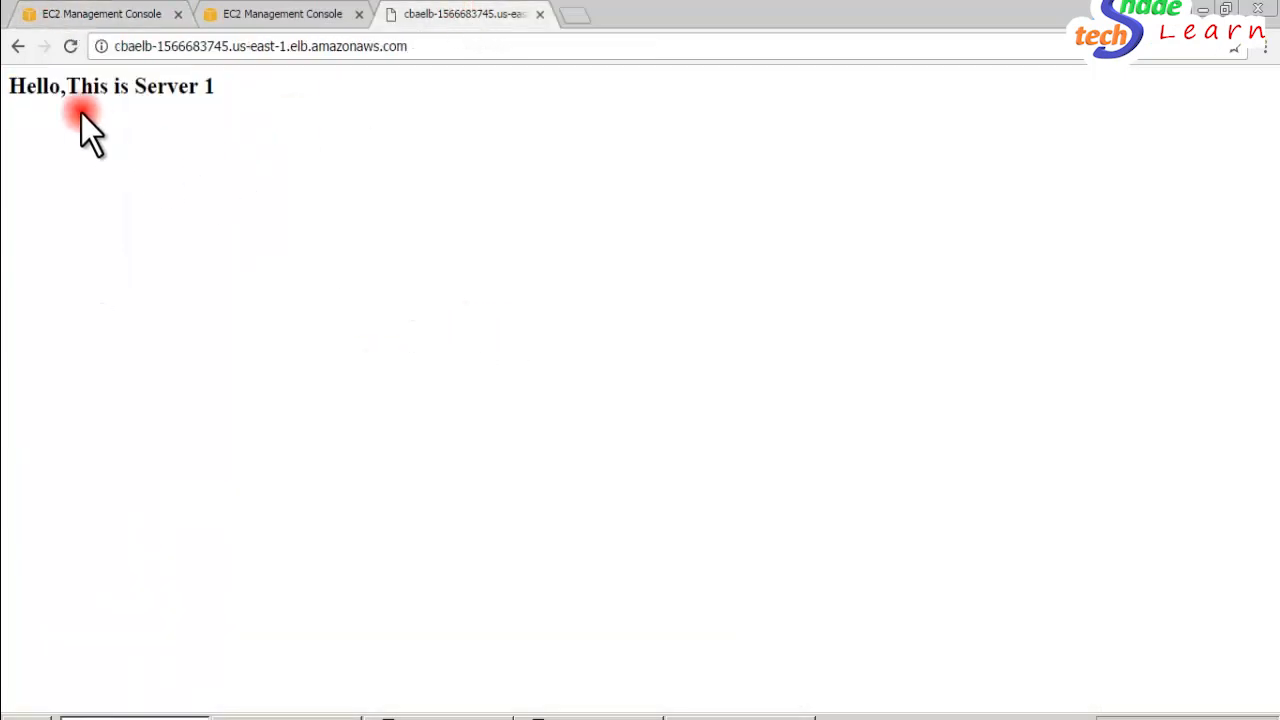
pyautogui.click(75, 56)
pyautogui.click(72, 46)
pyautogui.moveTo(250, 87); pyautogui.dragTo(24, 90)
pyautogui.tripleClick(24, 91)
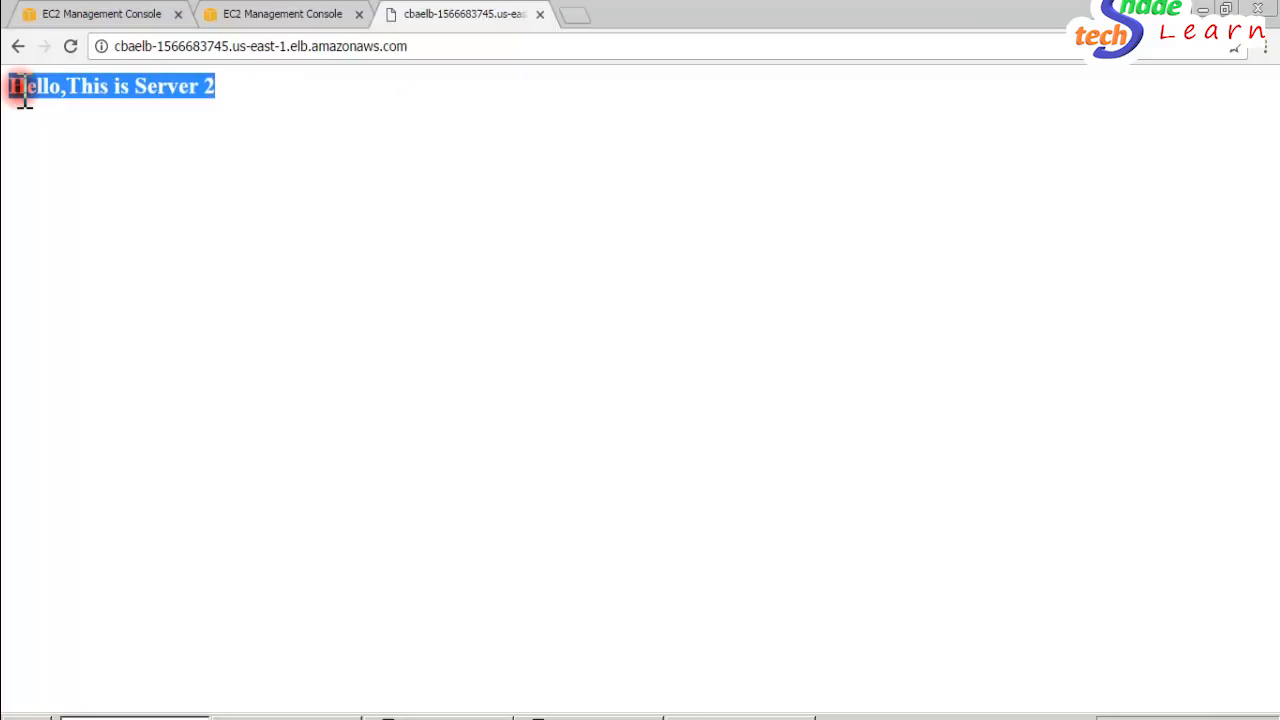
pyautogui.tripleClick(151, 93)
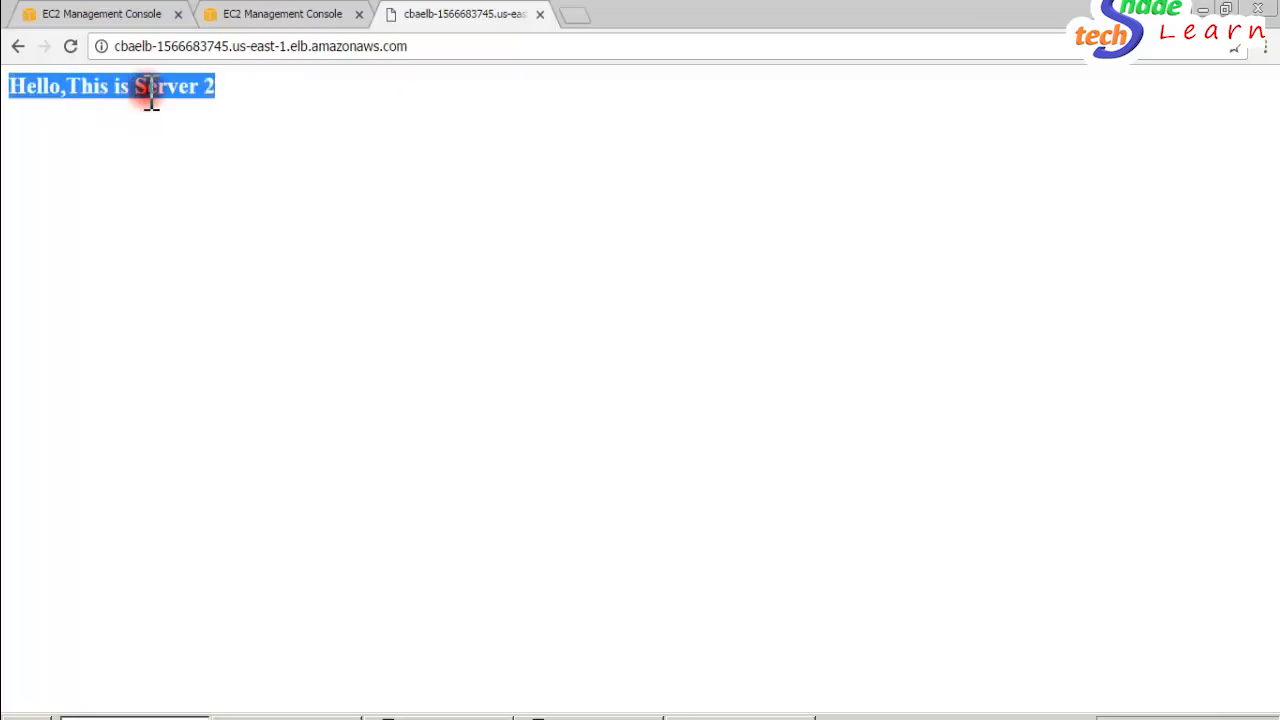
# - Switch to the Paint diagram and draw a freehand box enclosing servers S1 and S2 behind the load balancer
pyautogui.click(118, 14)
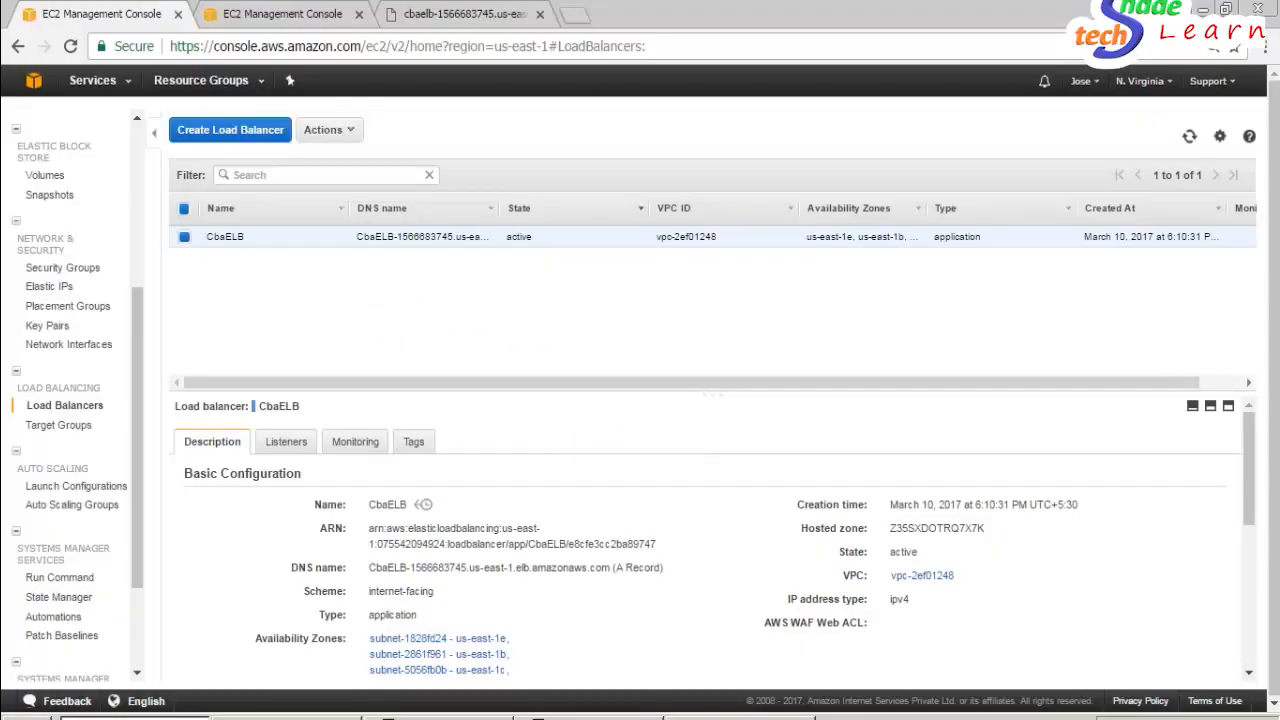
pyautogui.click(590, 717)
pyautogui.click(740, 716)
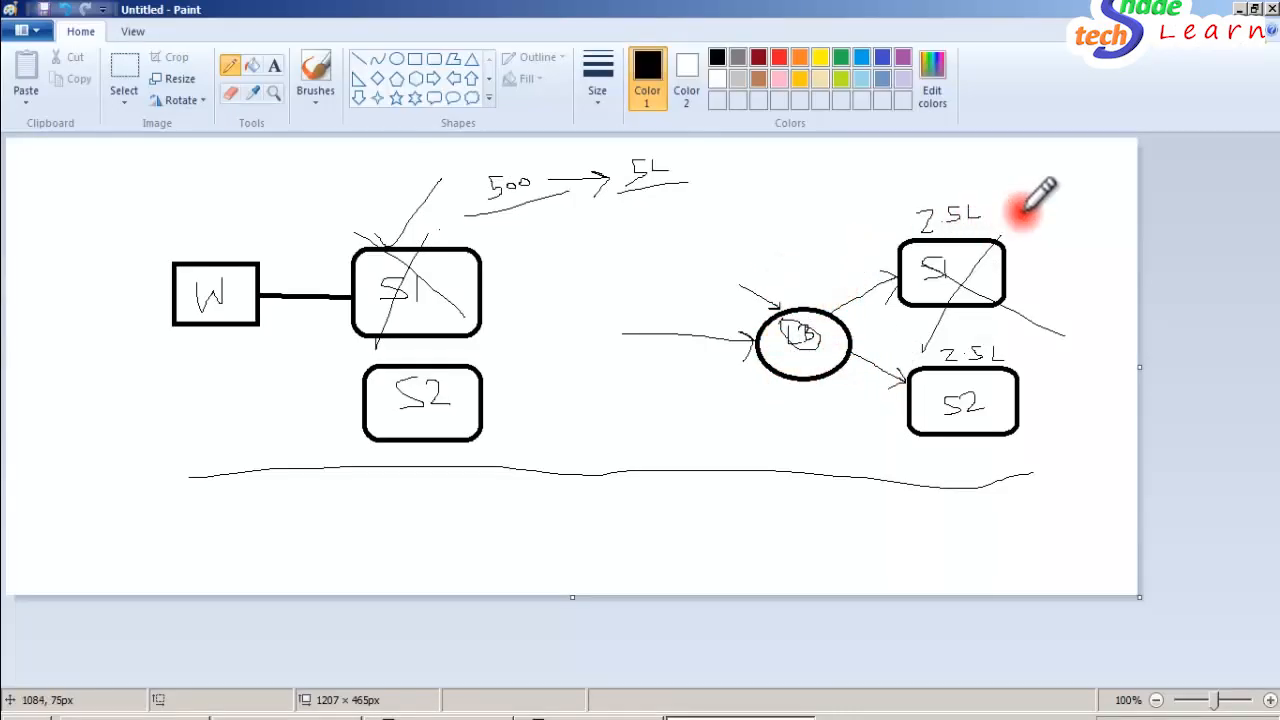
pyautogui.moveTo(1022, 211)
pyautogui.mouseDown()
pyautogui.moveTo(912, 213)
pyautogui.moveTo(872, 322)
pyautogui.moveTo(889, 425)
pyautogui.moveTo(1031, 447)
pyautogui.moveTo(1062, 338)
pyautogui.mouseUp()
pyautogui.moveTo(1047, 292); pyautogui.dragTo(1030, 212)
pyautogui.click(188, 700)
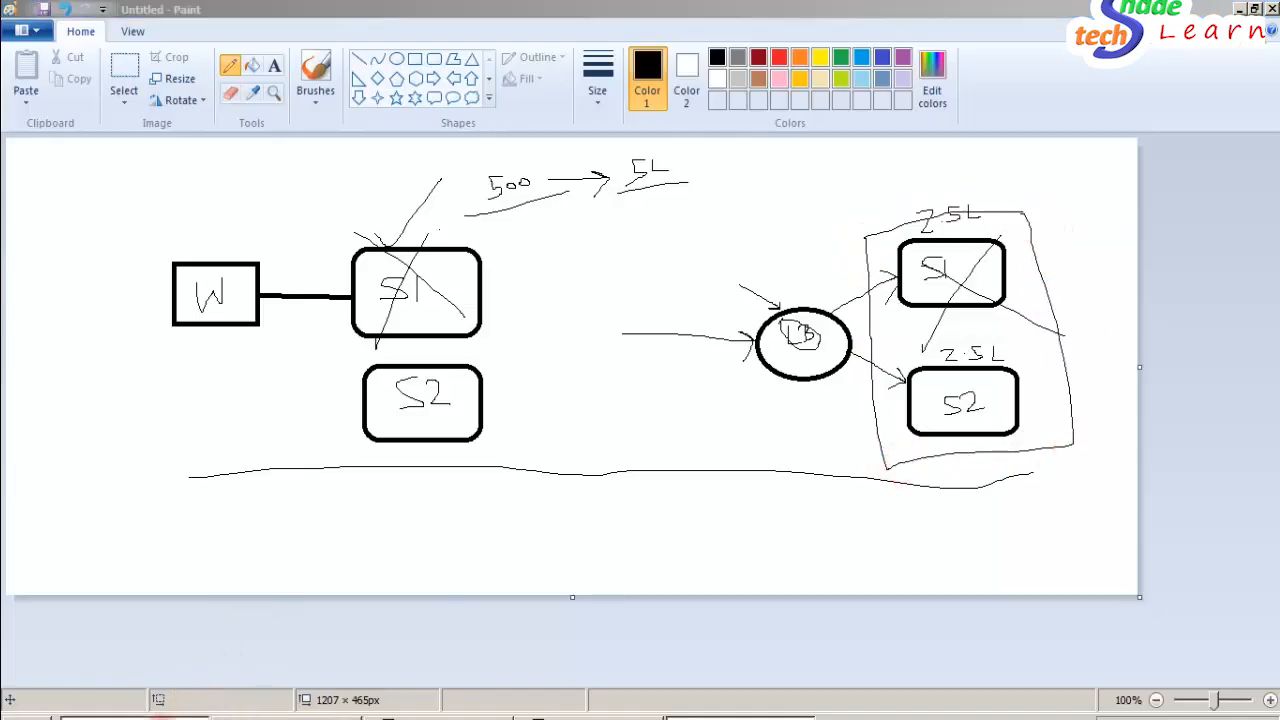